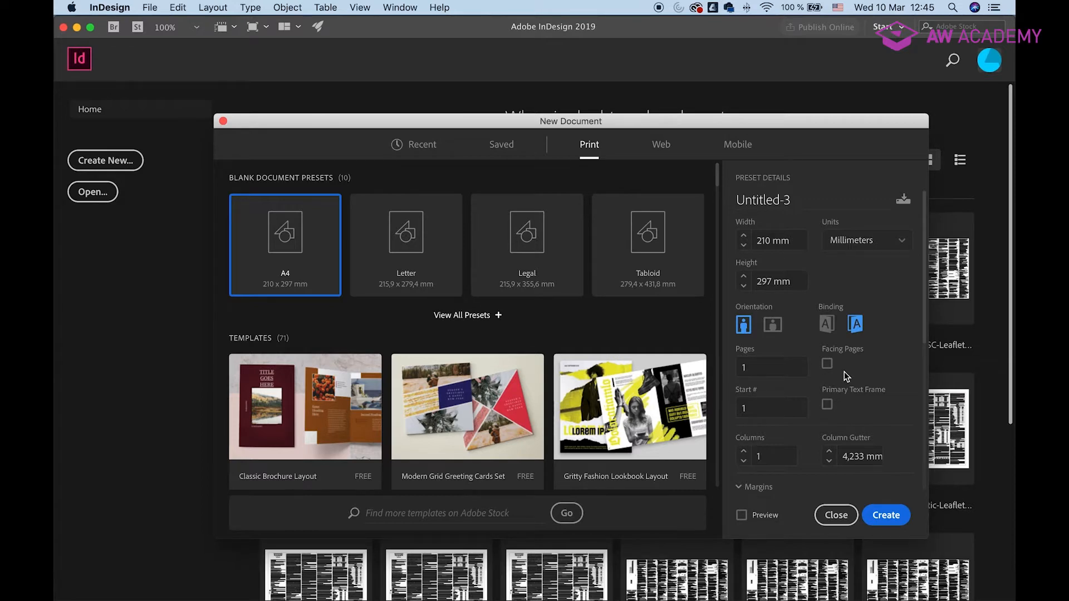
# Create the single-page A4 document without facing pages and open its A-Master page for editing.
pyautogui.click(883, 518)
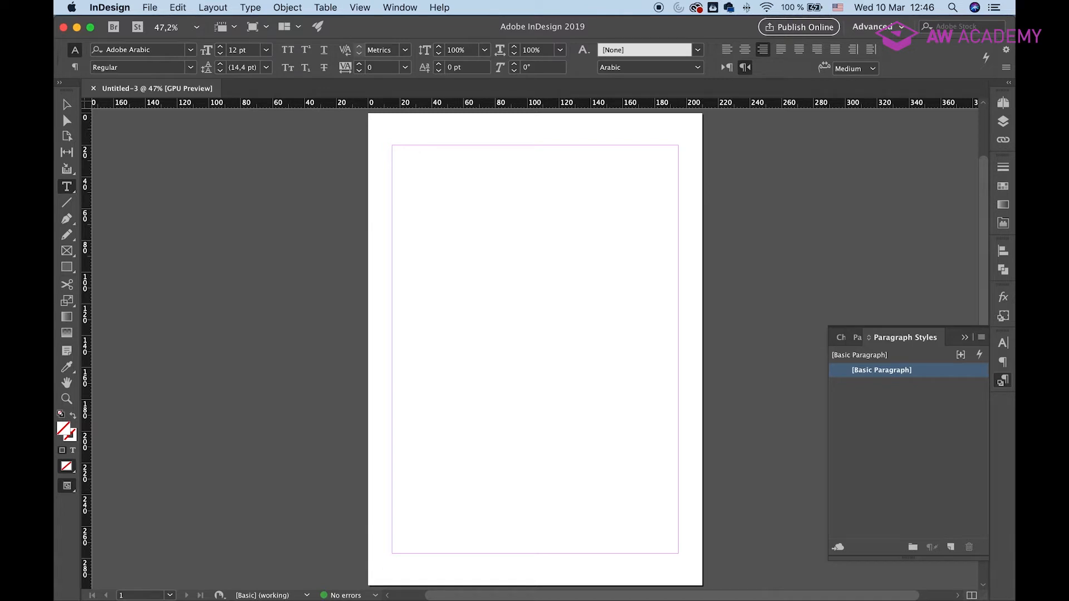
pyautogui.click(1005, 123)
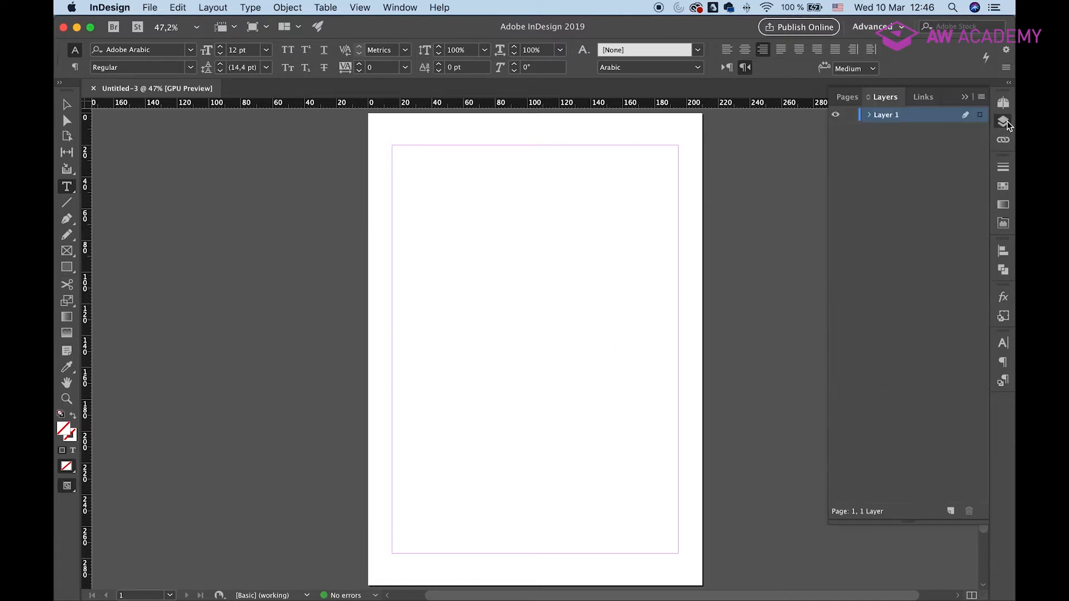
pyautogui.click(1003, 102)
pyautogui.click(970, 136)
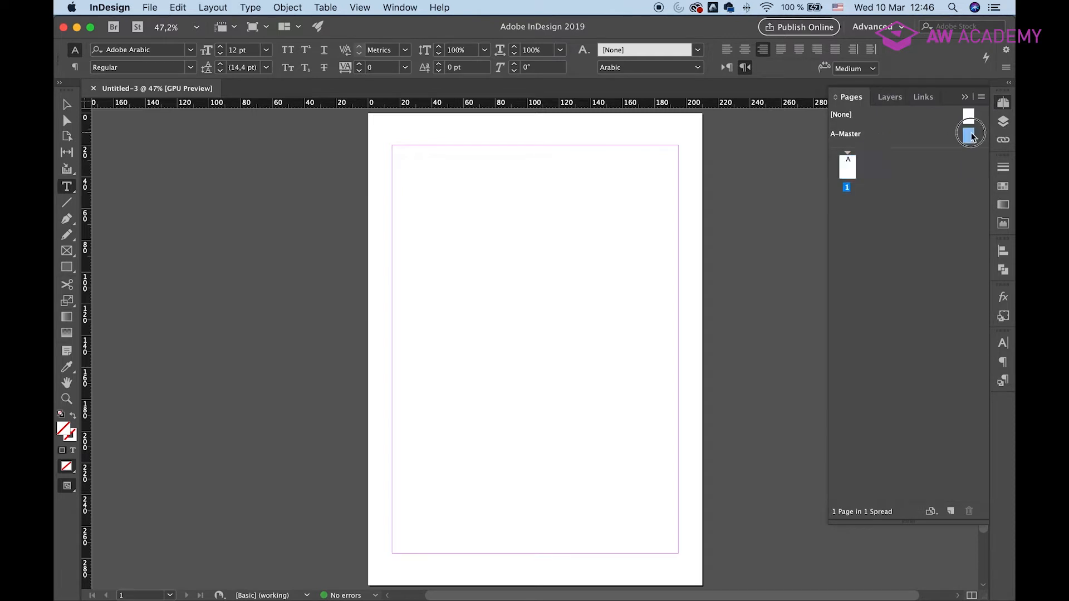
pyautogui.click(971, 135)
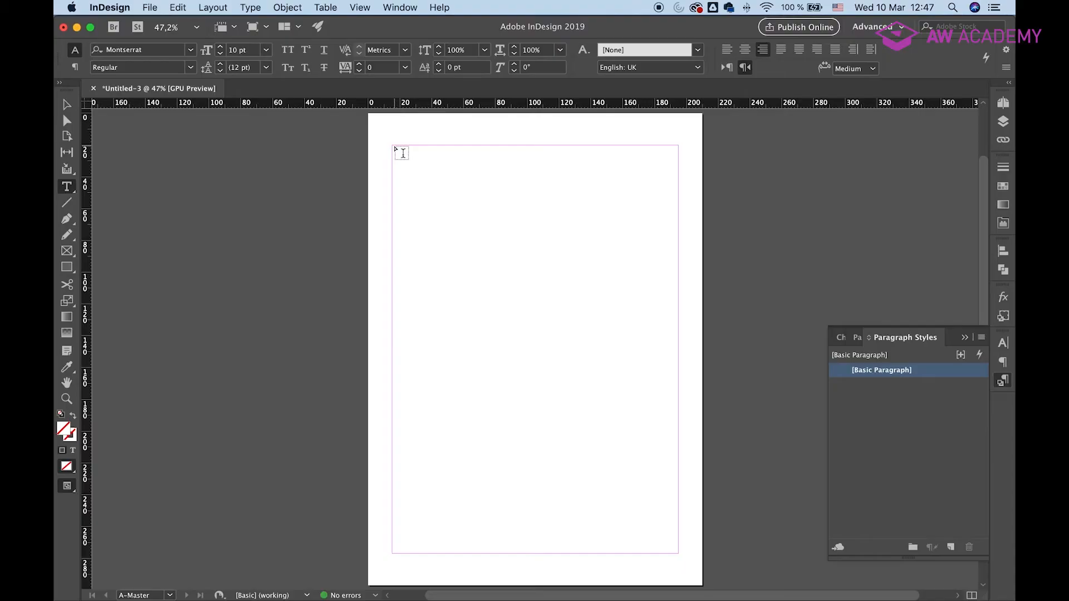
# Add a text frame at the master page's upper-left margin corner with the person's first name and "Artworks Instructor" below it.
pyautogui.moveTo(393, 146); pyautogui.dragTo(639, 190)
pyautogui.write('is')
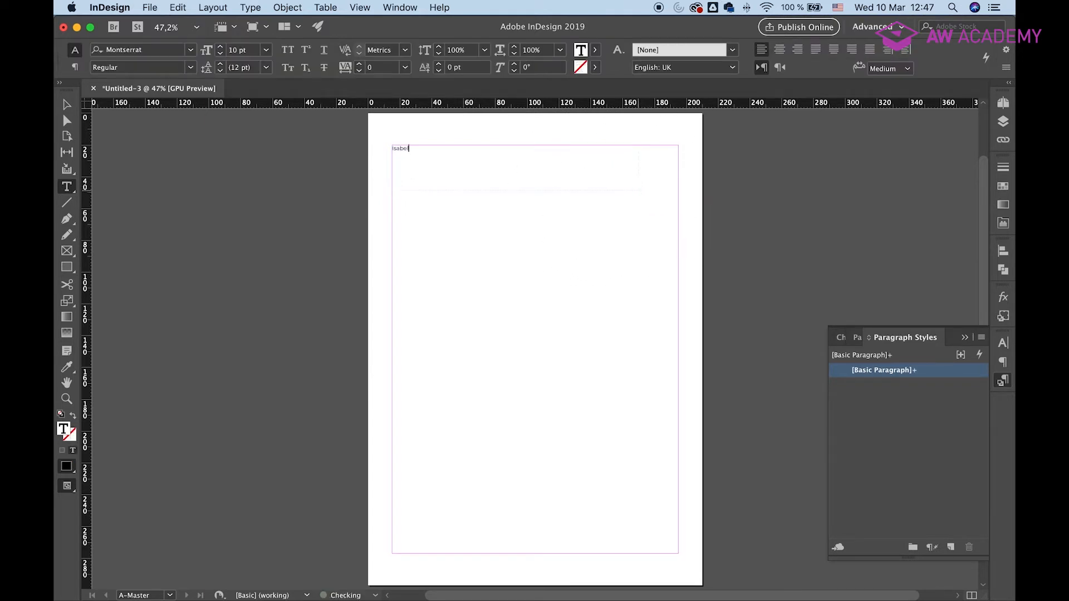
pyautogui.write('abel Artwo')
pyautogui.write('rks Instructor')
pyautogui.moveTo(680, 148); pyautogui.dragTo(581, 181)
pyautogui.write('+34 000 00 00')
pyautogui.press('Return')
pyautogui.write('www.twonas.com')
pyautogui.press('Return')
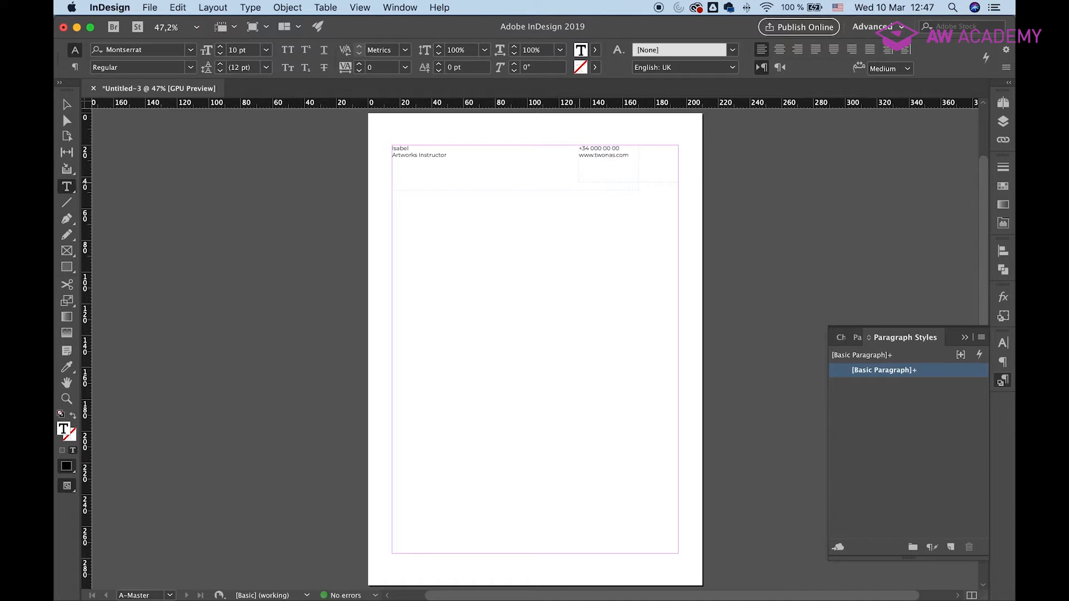
pyautogui.write('Malaga, Spain')
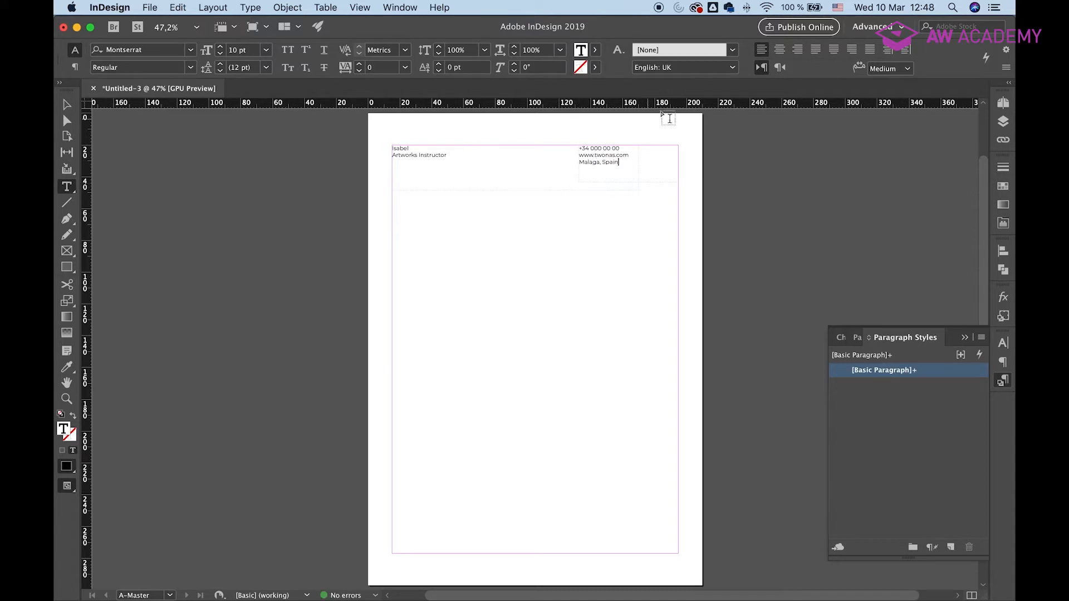
pyautogui.press('super+a')
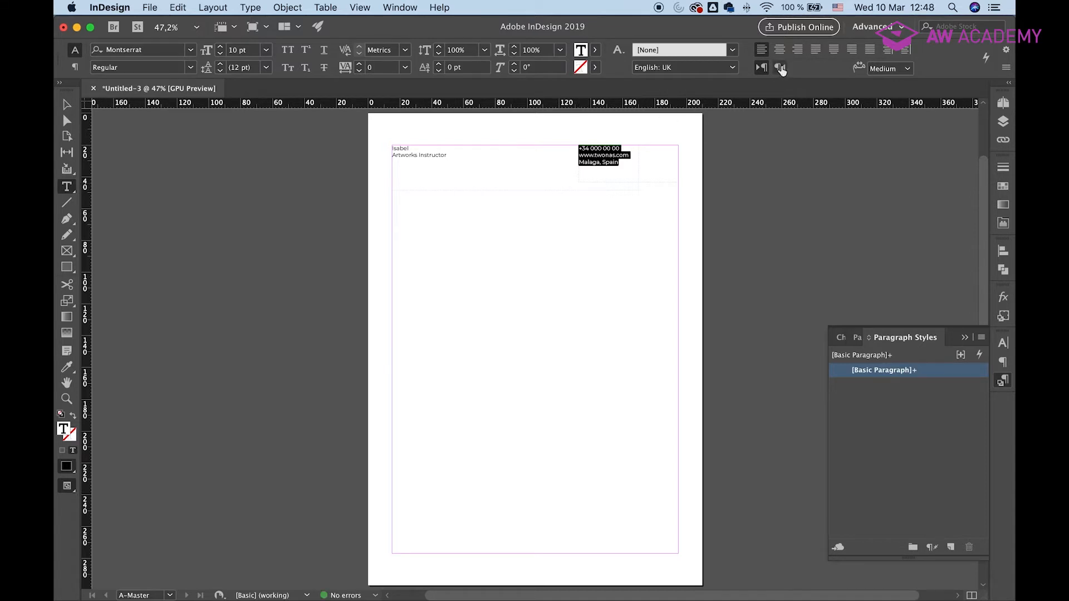
pyautogui.click(799, 50)
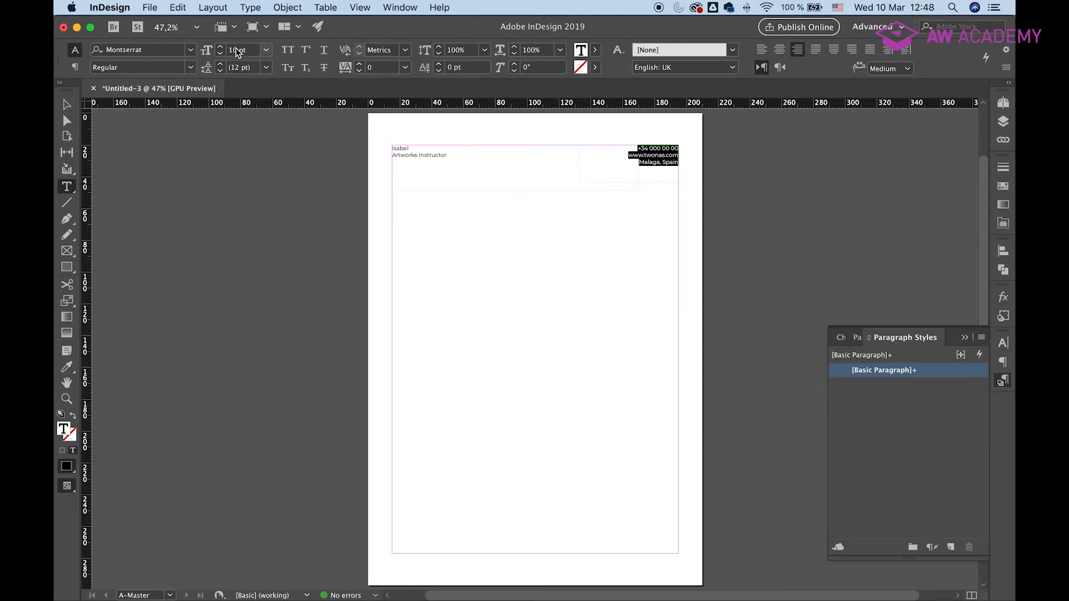
# Format the name line of the header at 30 pt in Montserrat Bold.
pyautogui.doubleClick(402, 148)
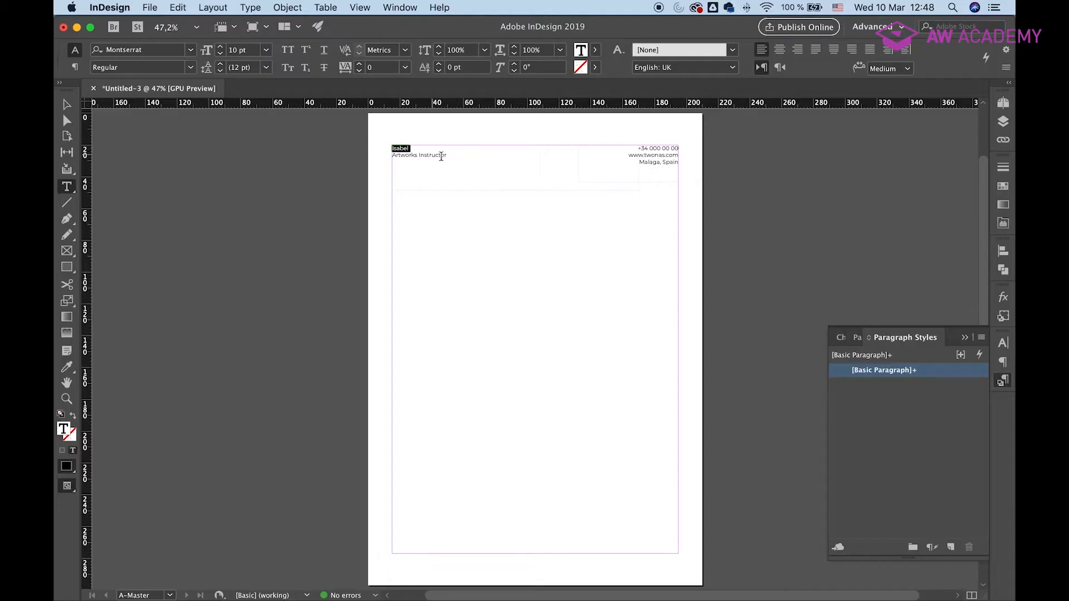
pyautogui.moveTo(445, 155); pyautogui.dragTo(380, 141)
pyautogui.doubleClick(403, 148)
pyautogui.doubleClick(234, 49)
pyautogui.write('30')
pyautogui.press('Return')
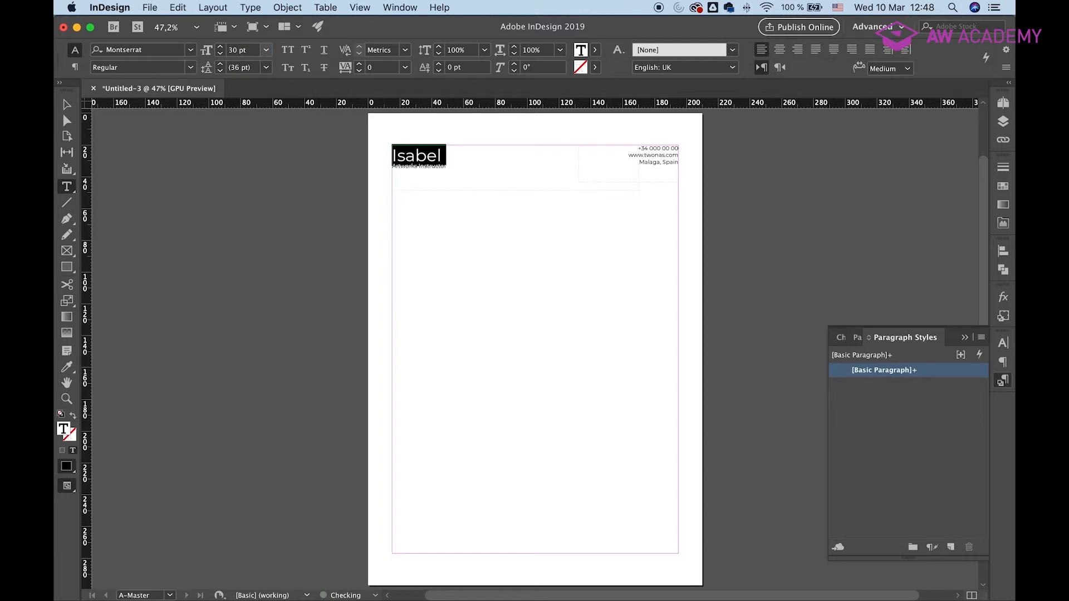
pyautogui.click(190, 67)
pyautogui.click(152, 179)
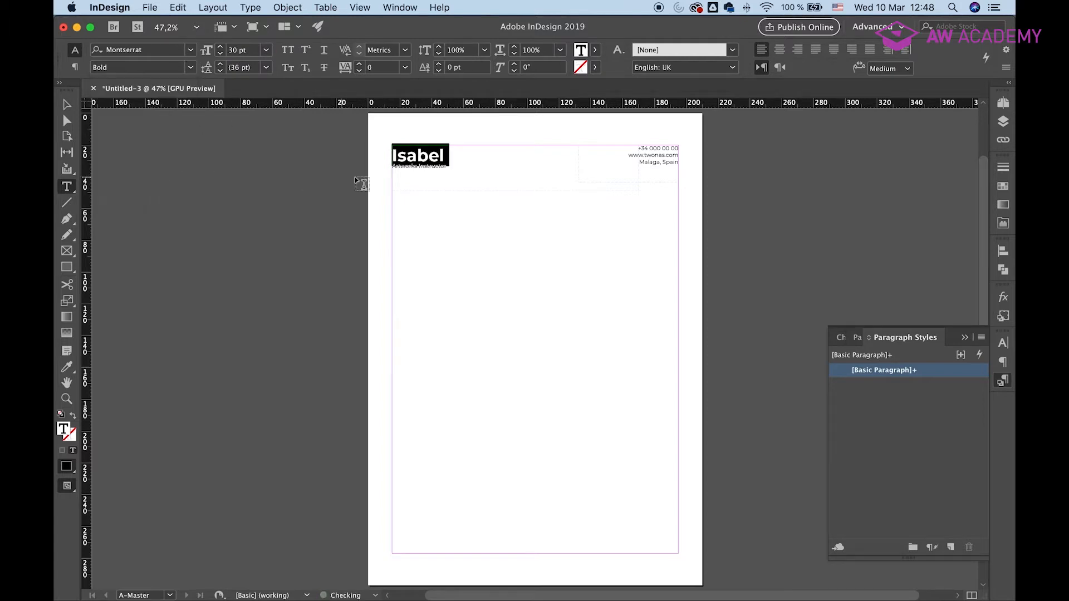
# Set the "Artworks Instructor" line to 17 pt and all caps.
pyautogui.tripleClick(419, 167)
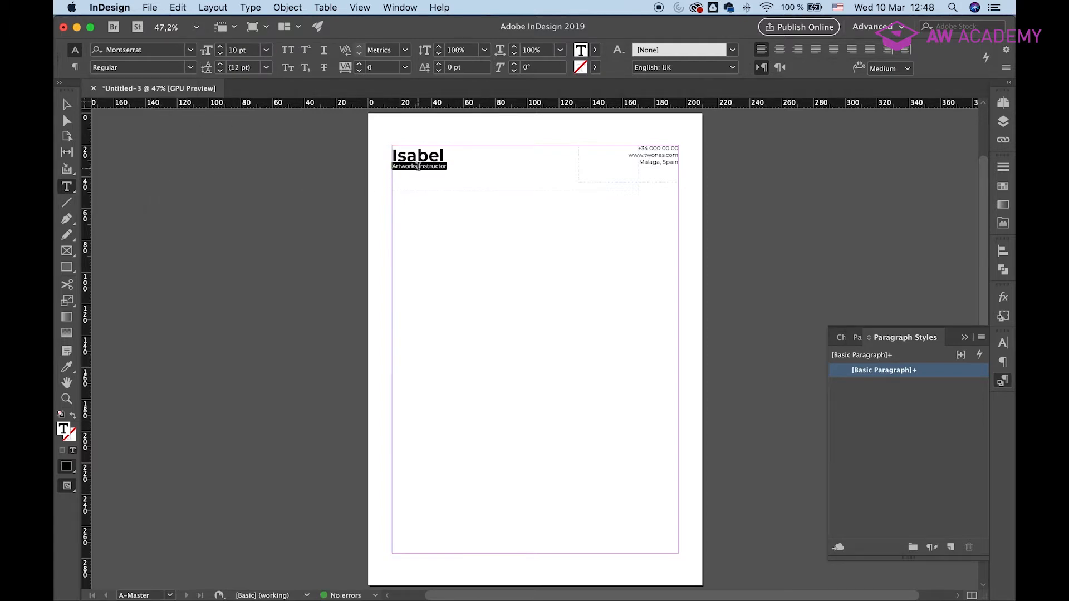
pyautogui.doubleClick(234, 50)
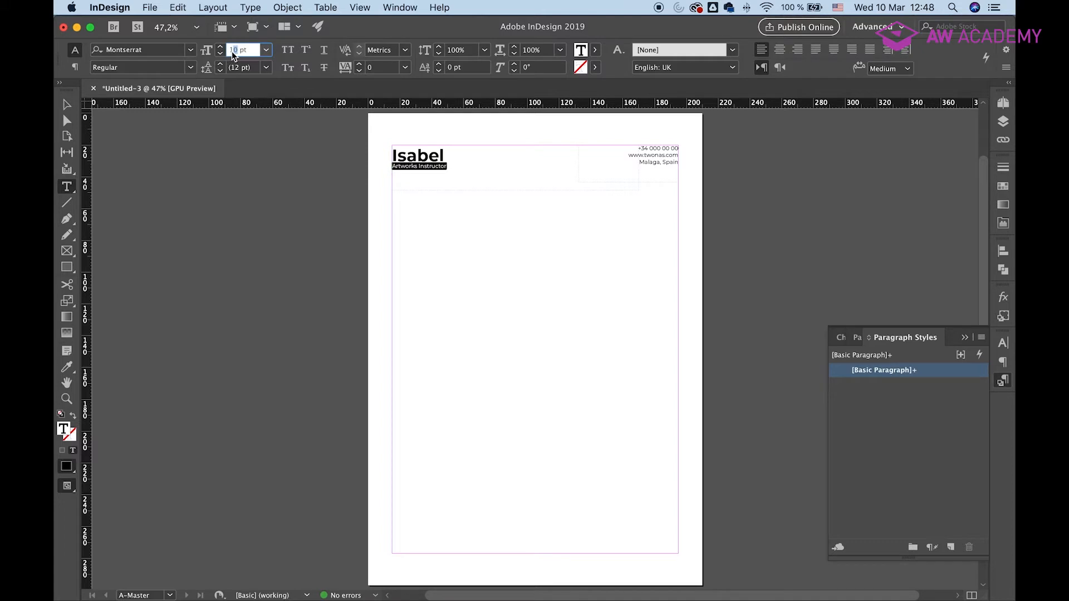
pyautogui.write('17')
pyautogui.press('Return')
pyautogui.click(288, 49)
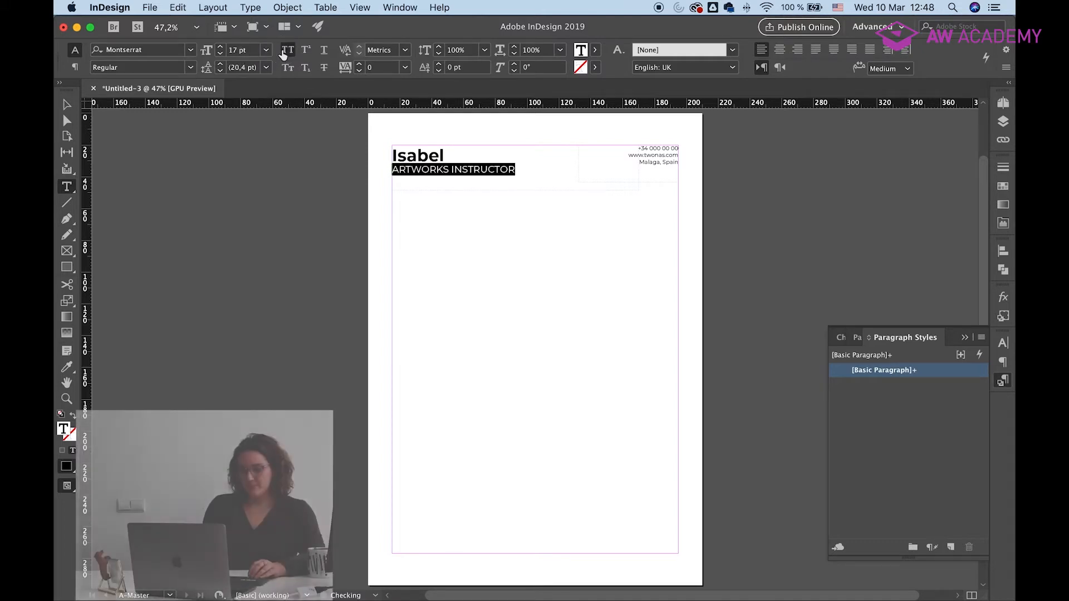
pyautogui.click(490, 171)
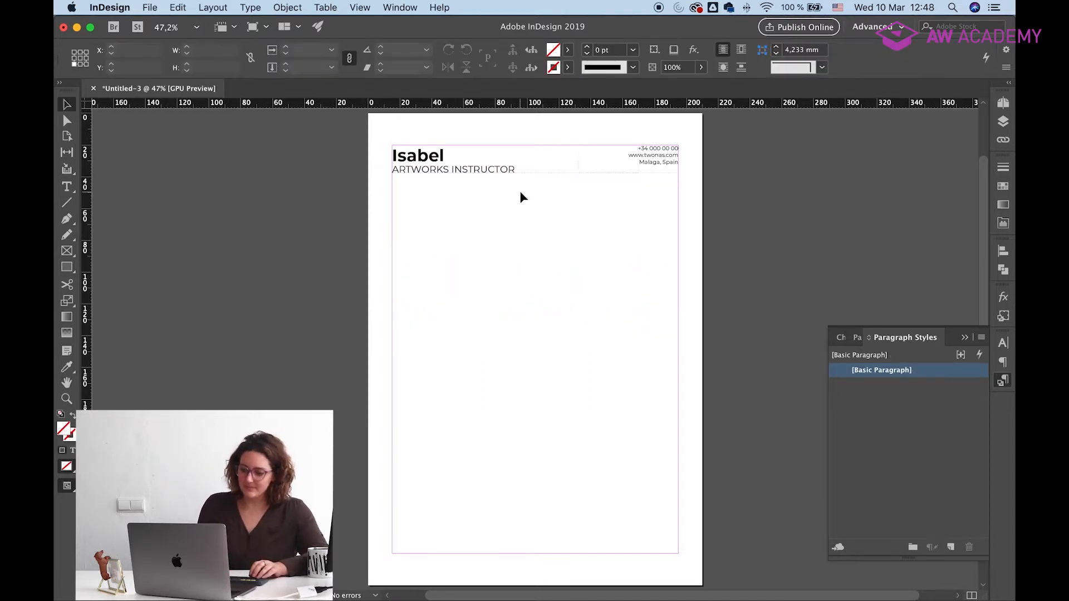
# Set the contact details frame's vertical justification to Bottom and check the header in preview mode.
pyautogui.press('w')
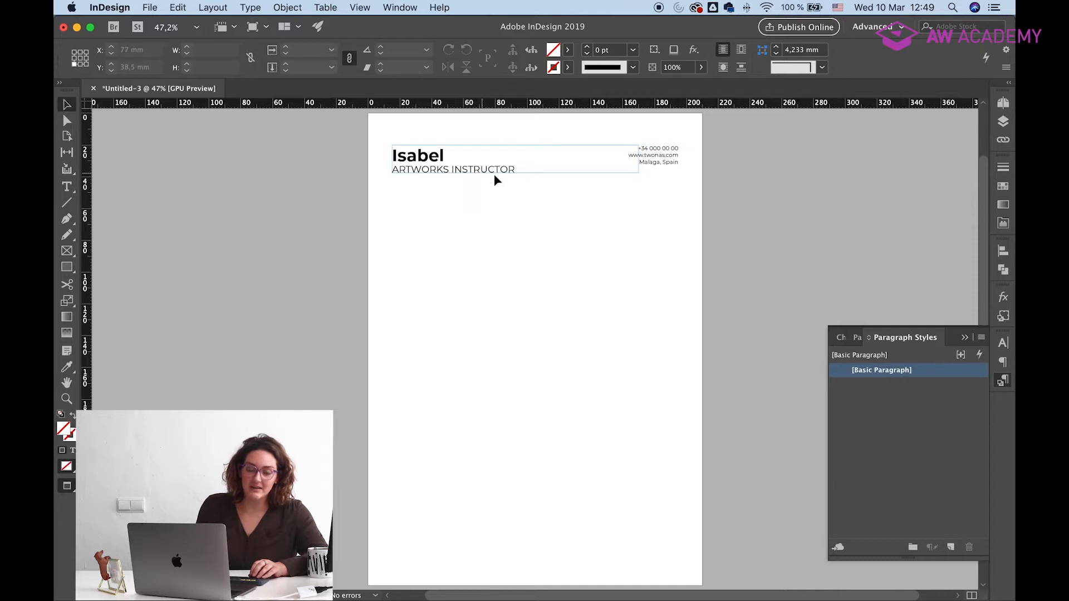
pyautogui.press('w')
pyautogui.click(658, 161)
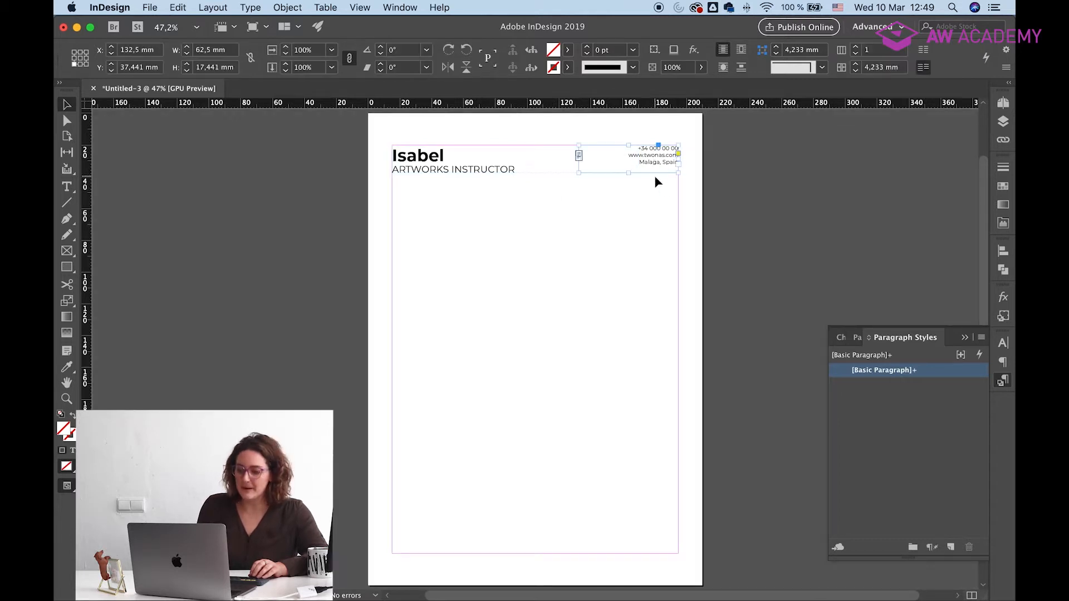
pyautogui.press('super+b')
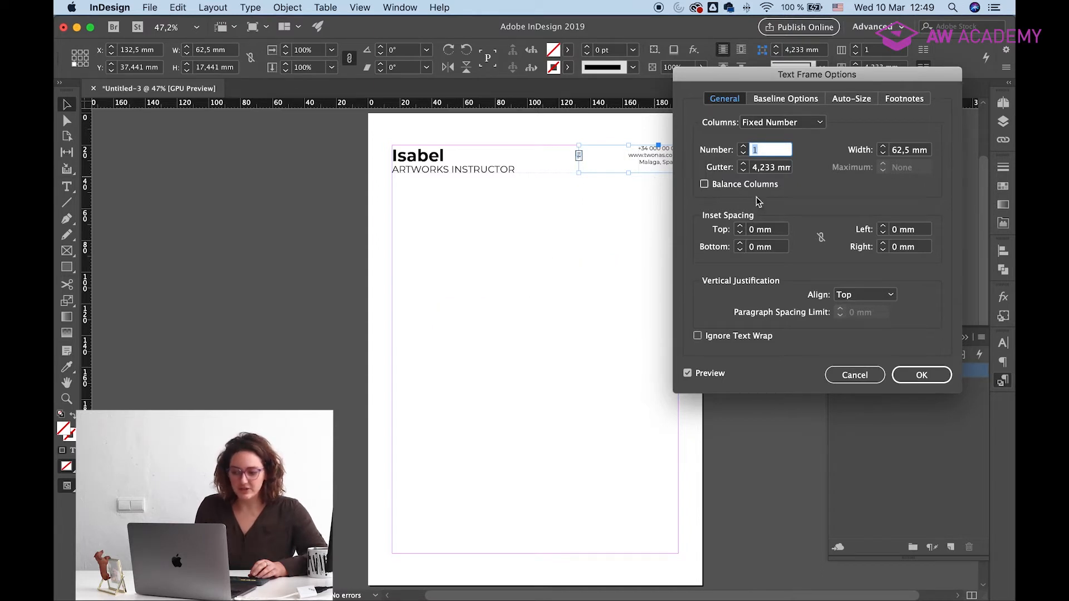
pyautogui.click(861, 295)
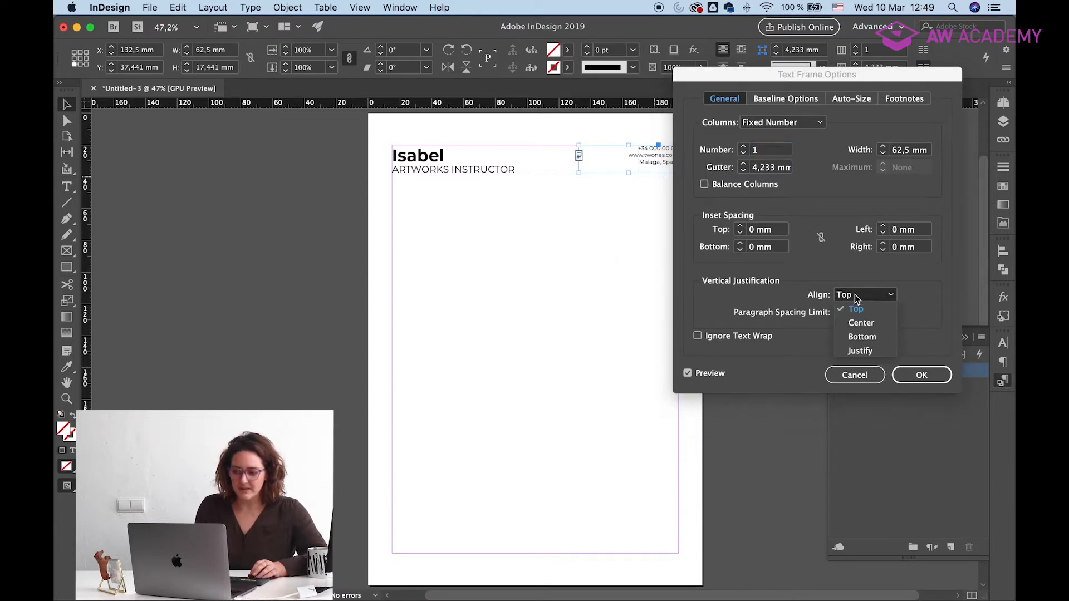
pyautogui.click(870, 338)
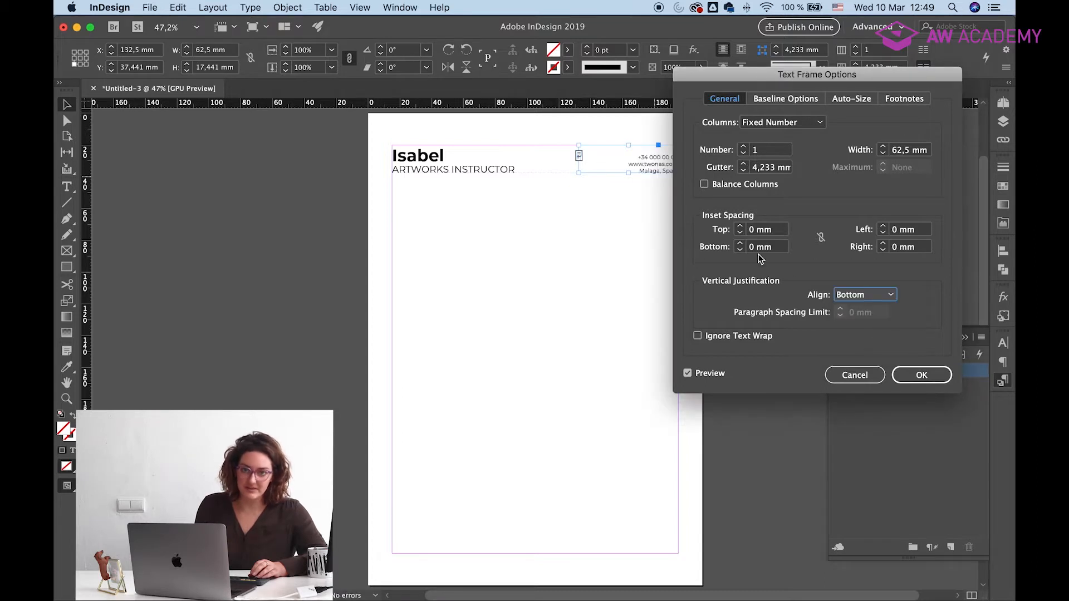
pyautogui.click(907, 380)
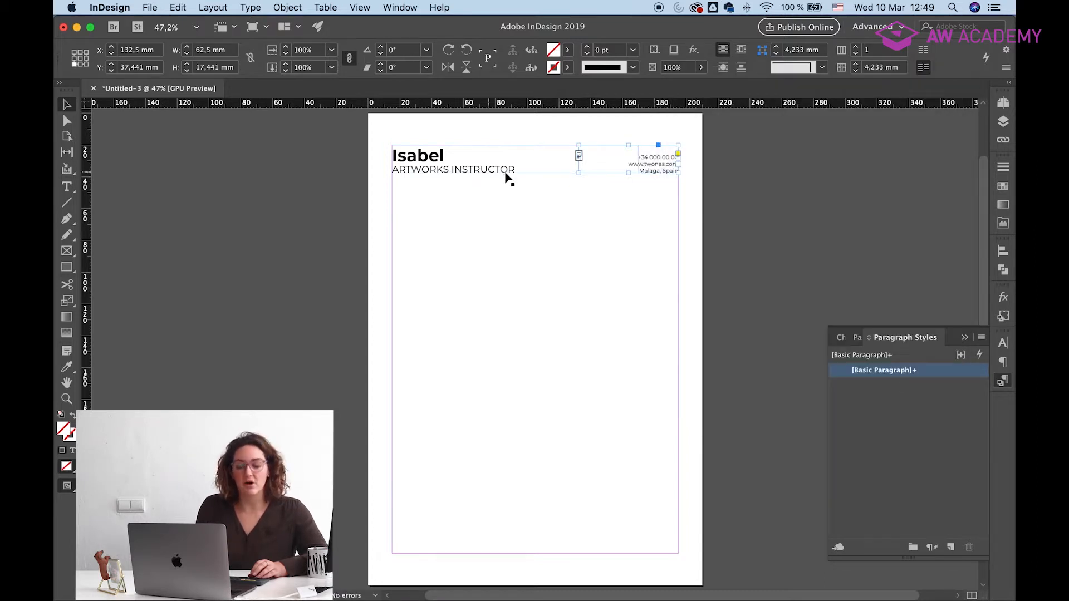
pyautogui.click(504, 221)
pyautogui.press('w')
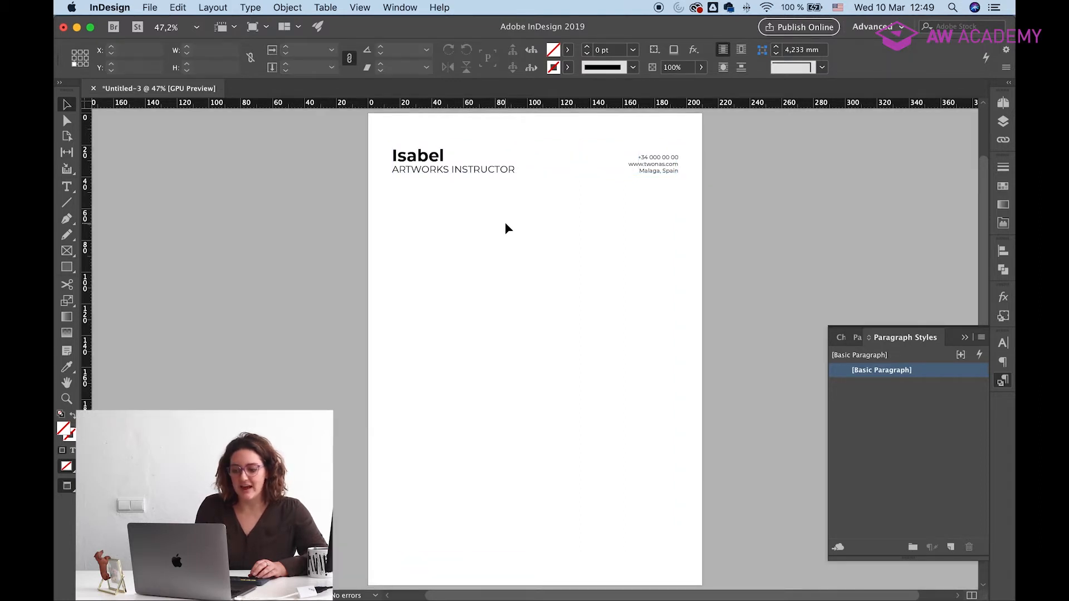
pyautogui.press('w')
# Place a horizontal ruler guide below the header at Y 44 mm.
pyautogui.moveTo(398, 106); pyautogui.dragTo(396, 184)
pyautogui.moveTo(395, 183); pyautogui.dragTo(395, 185)
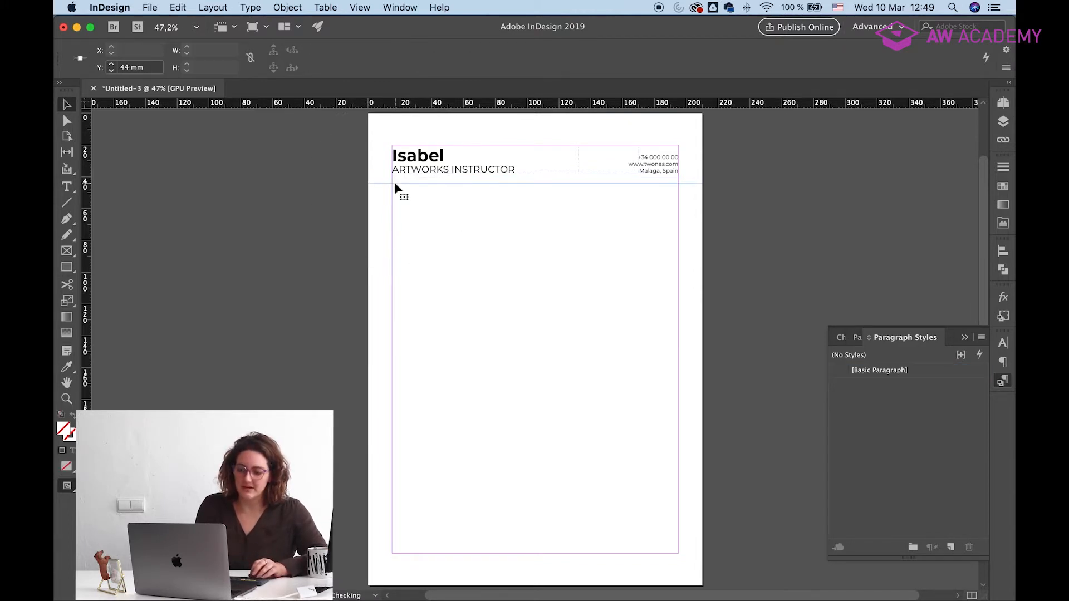
pyautogui.click(397, 194)
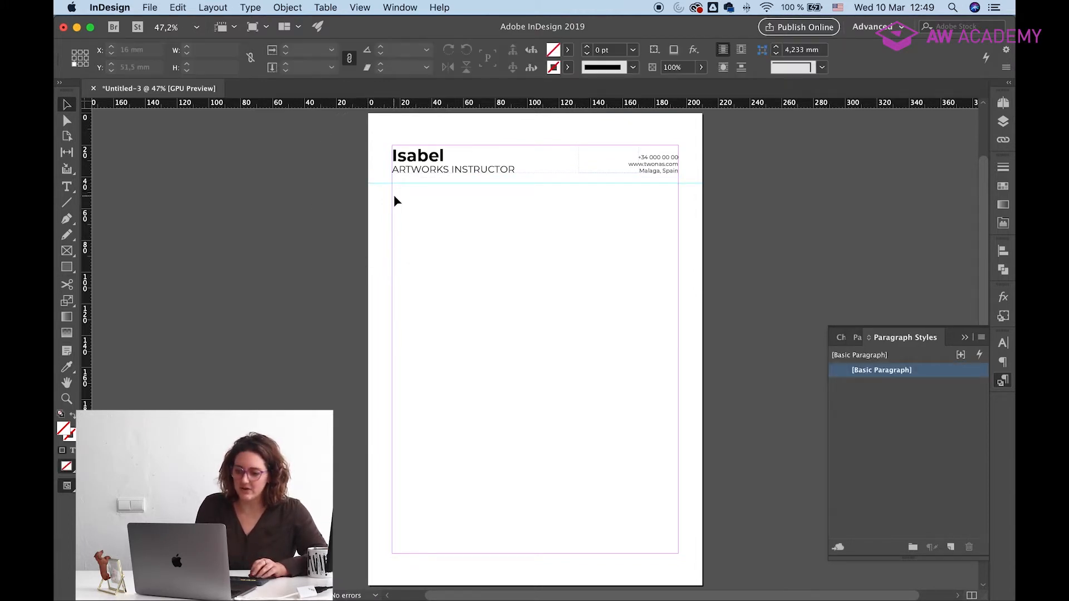
# Draw an empty text frame about 180 by 233 mm from the guide to the bottom margin, spanning the margin width.
pyautogui.press('t')
pyautogui.moveTo(394, 184); pyautogui.dragTo(678, 554)
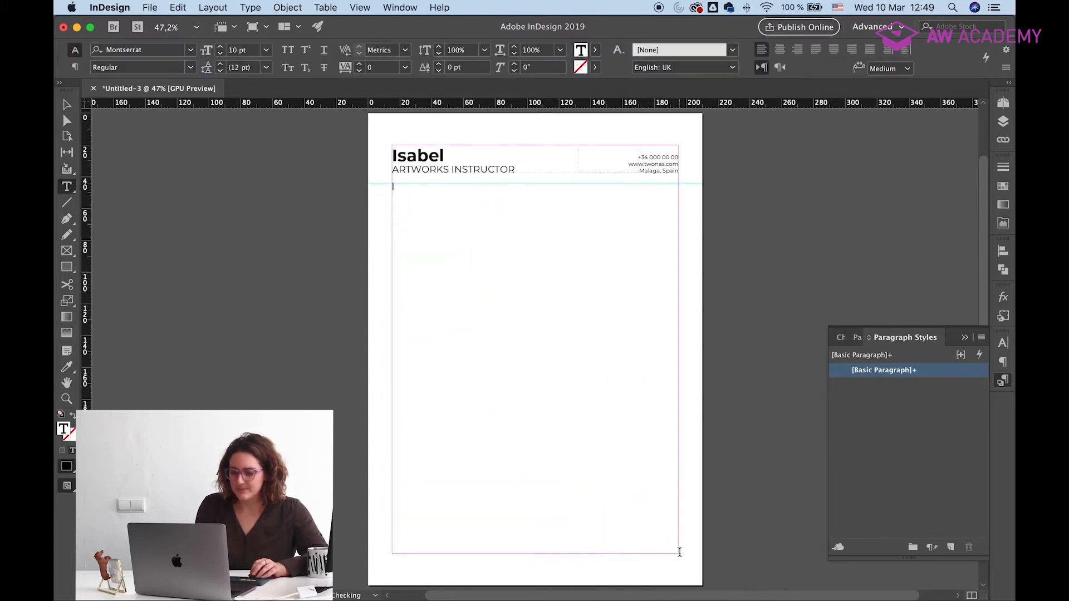
pyautogui.click(706, 272)
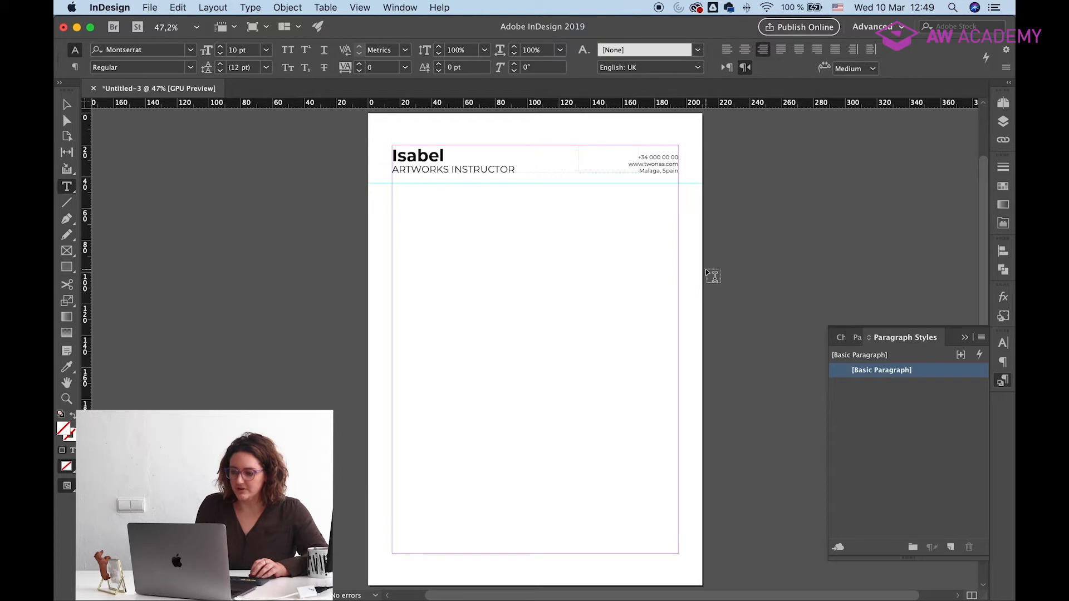
pyautogui.press('v')
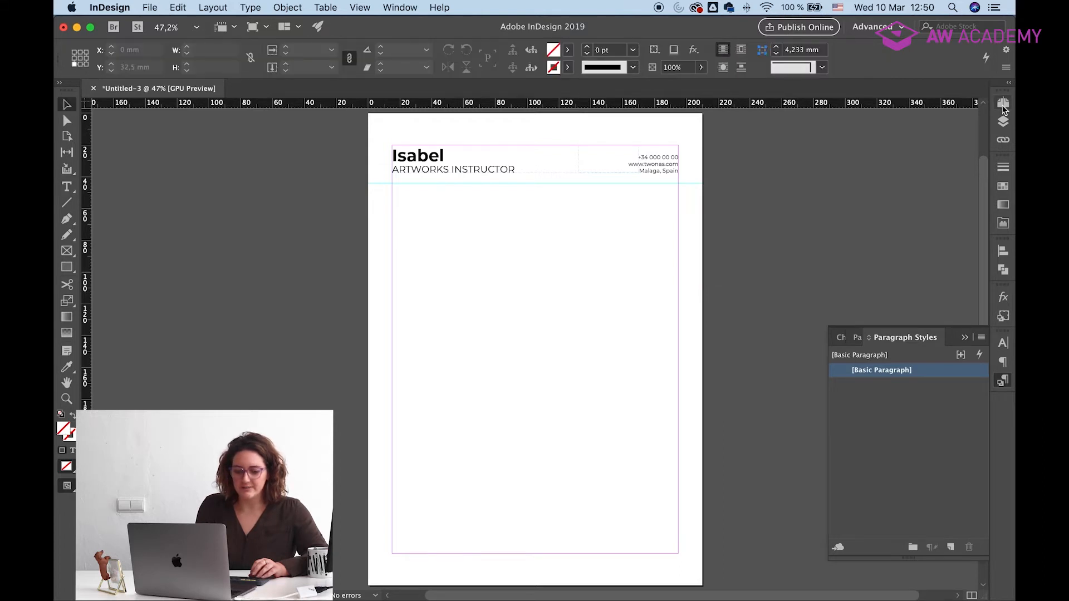
# Leave the master page and open document page 1.
pyautogui.click(1003, 104)
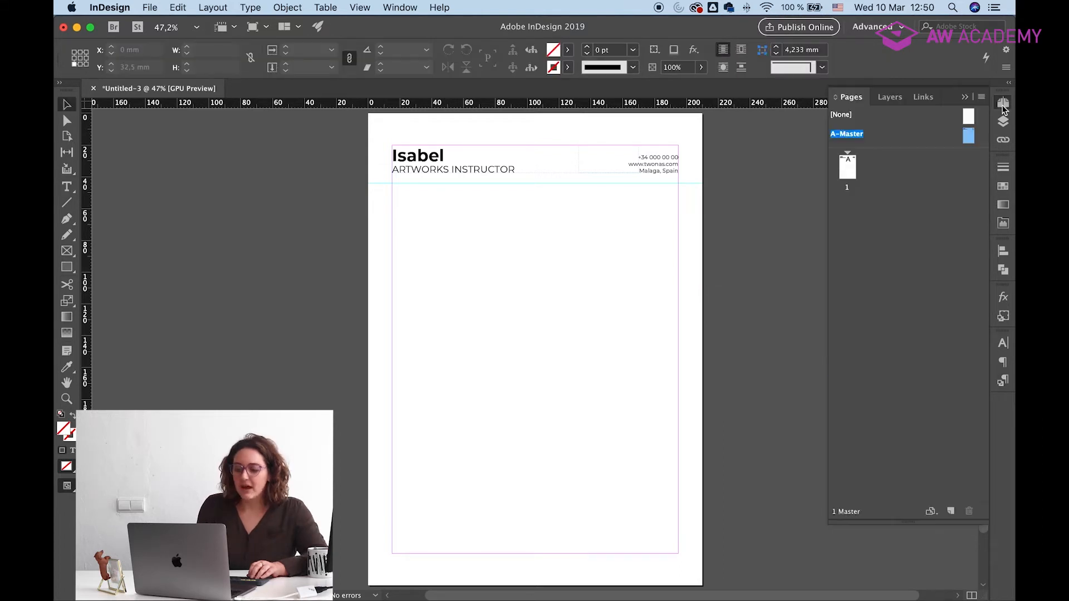
pyautogui.click(847, 167)
# Apply the [None] master to page 1, then reassign A-Master to it.
pyautogui.moveTo(967, 116); pyautogui.dragTo(854, 172)
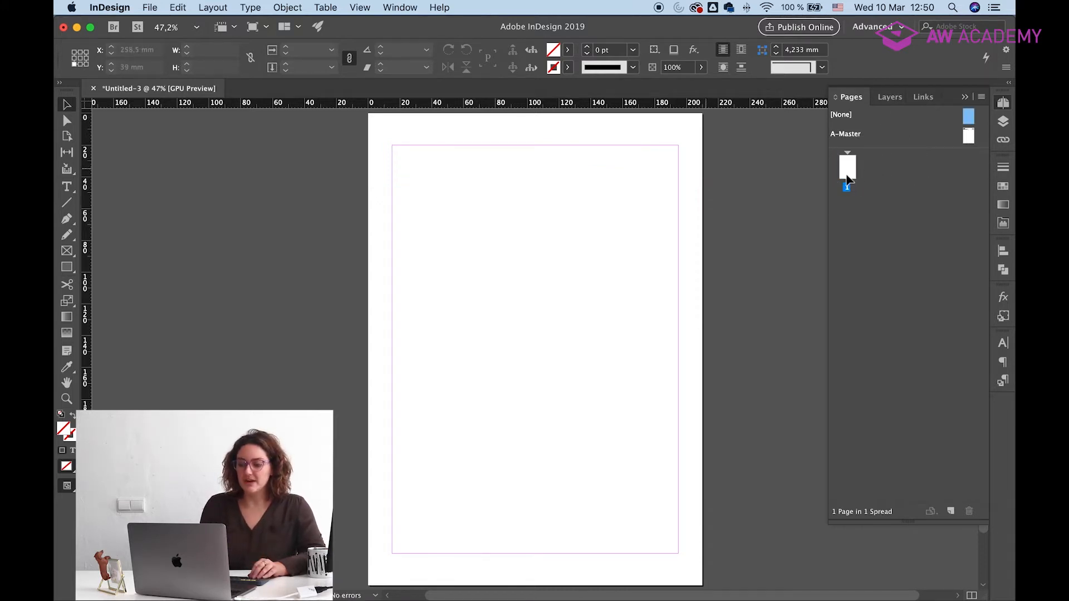
pyautogui.click(969, 136)
pyautogui.moveTo(970, 141)
pyautogui.mouseDown()
pyautogui.moveTo(942, 136)
pyautogui.moveTo(853, 171)
pyautogui.mouseUp()
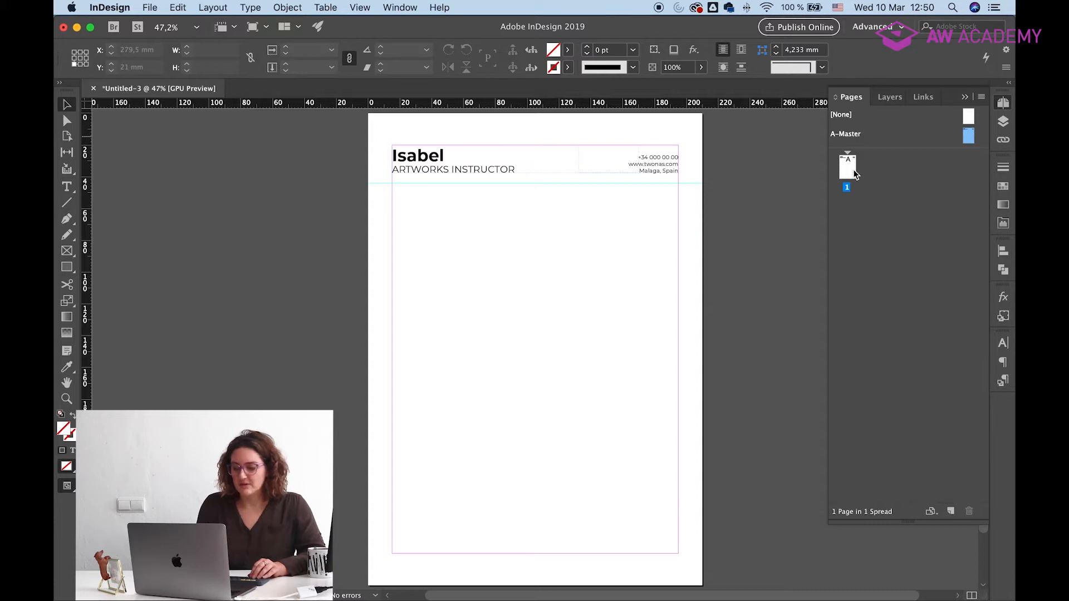
# Override the master text frame on page 1 and enter the lines Section Header, Company – Location, Position, Dates, Job description and Bullets.
pyautogui.keyDown('alt'); pyautogui.keyDown('shift'); pyautogui.click(404, 220); pyautogui.keyUp('shift'); pyautogui.keyUp('alt')
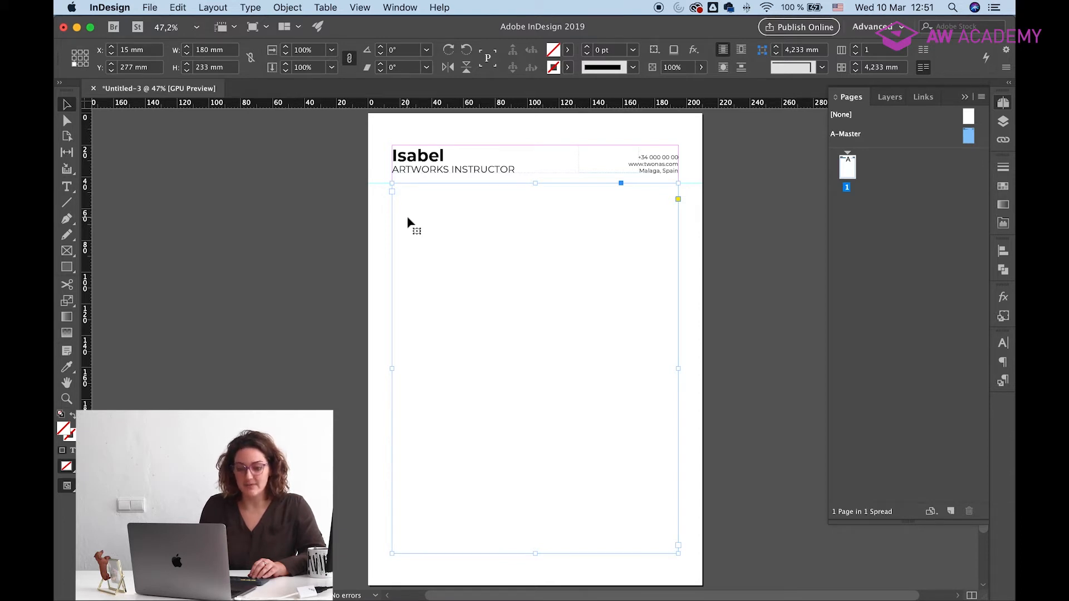
pyautogui.doubleClick(408, 220)
pyautogui.write('Section Head')
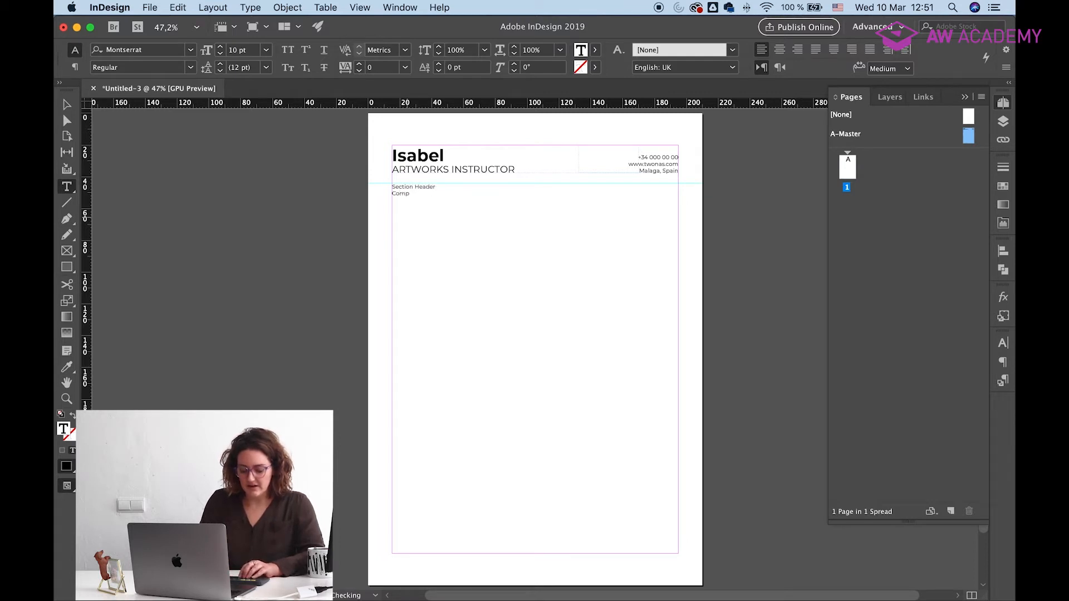
pyautogui.write('er')
pyautogui.press('Return')
pyautogui.write('Company -')
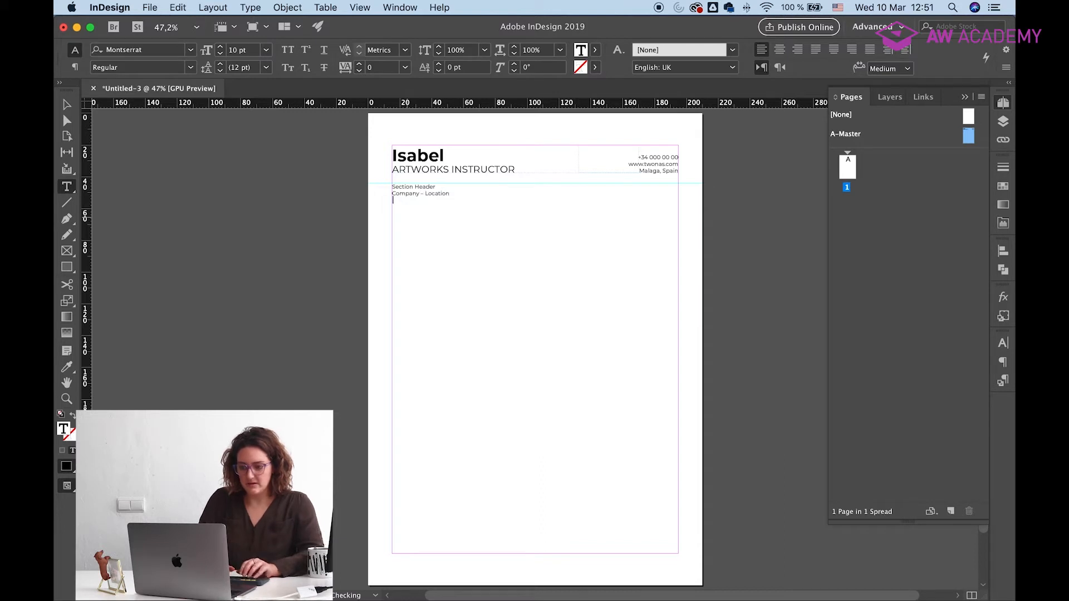
pyautogui.write(' Location')
pyautogui.press('Return')
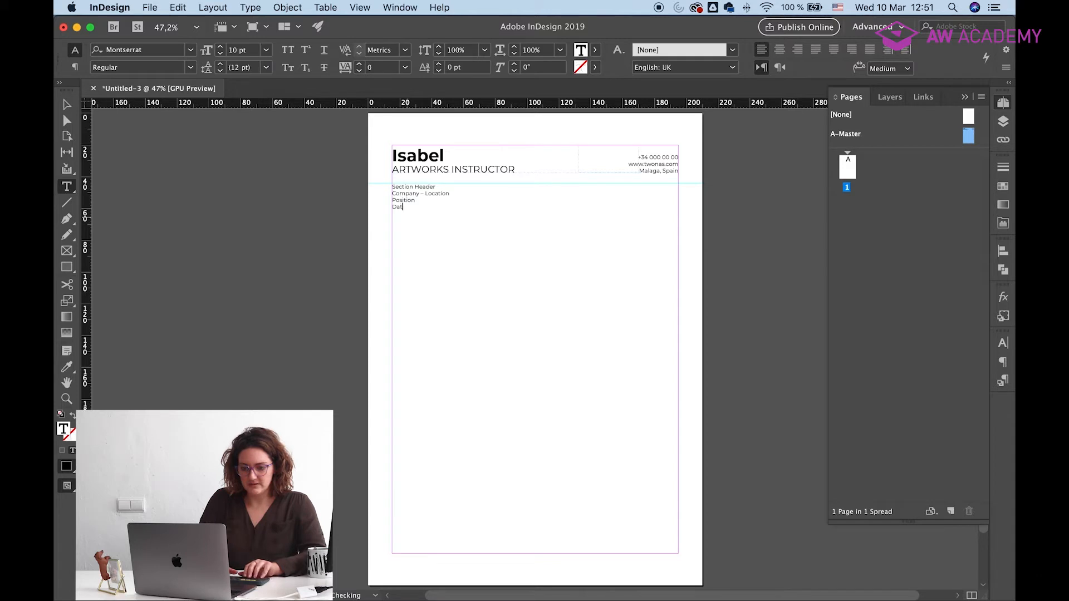
pyautogui.write('Job descrp')
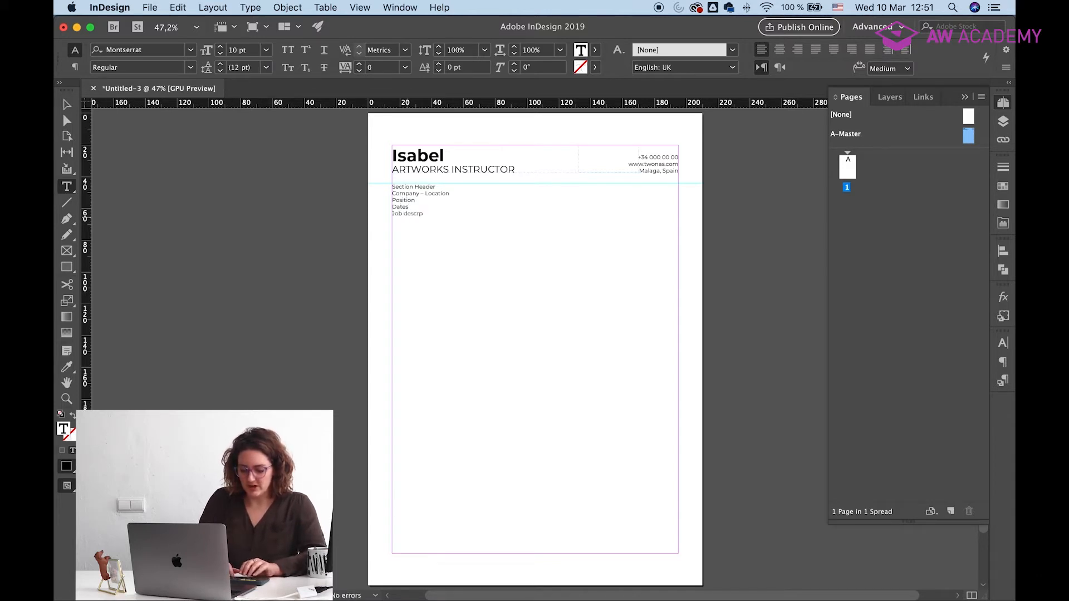
pyautogui.press('BackSpace')
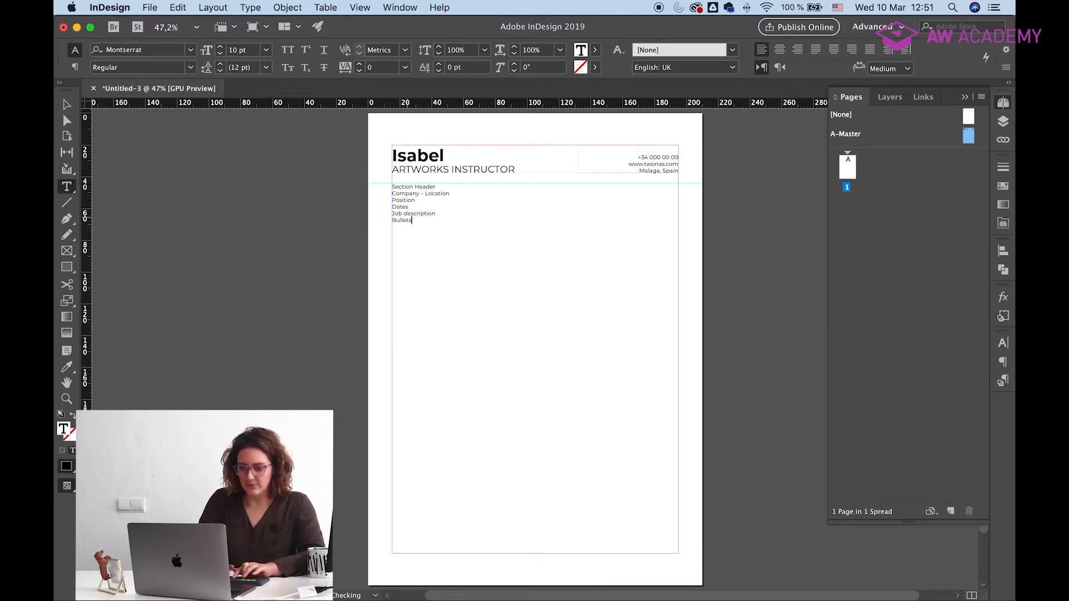
# Format the Section Header line as 14 pt Montserrat Bold in all caps.
pyautogui.tripleClick(403, 187)
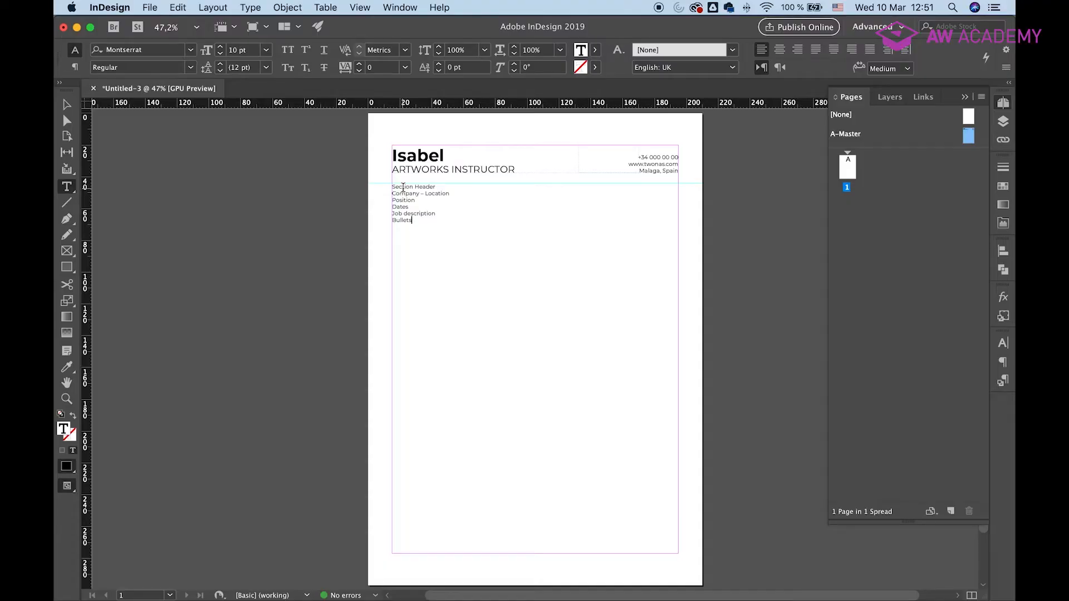
pyautogui.tripleClick(404, 188)
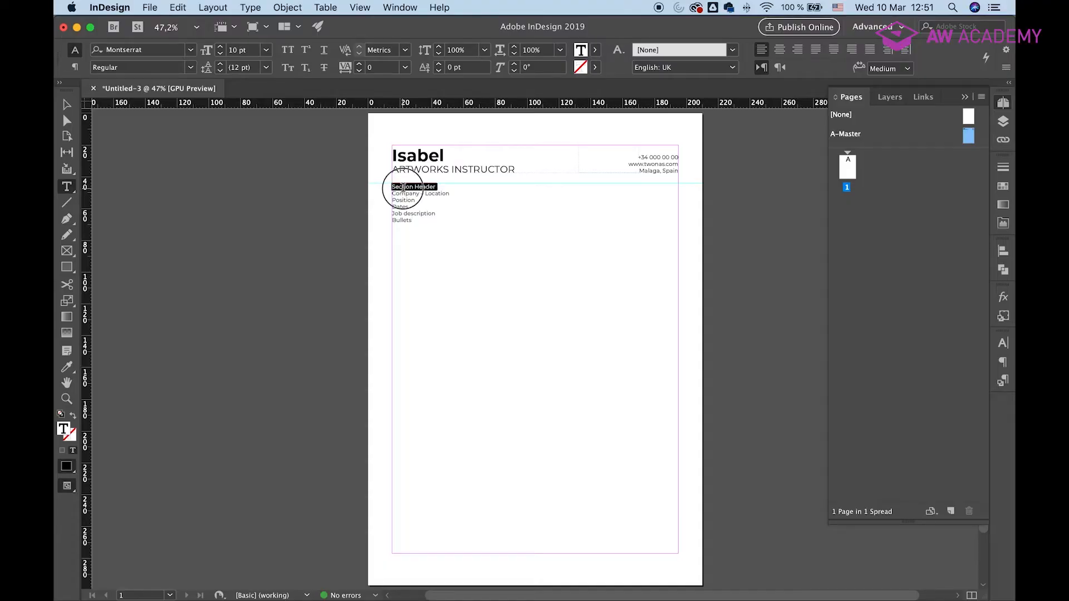
pyautogui.click(220, 47)
pyautogui.click(221, 47)
pyautogui.click(221, 48)
pyautogui.click(221, 47)
pyautogui.click(287, 50)
pyautogui.click(190, 66)
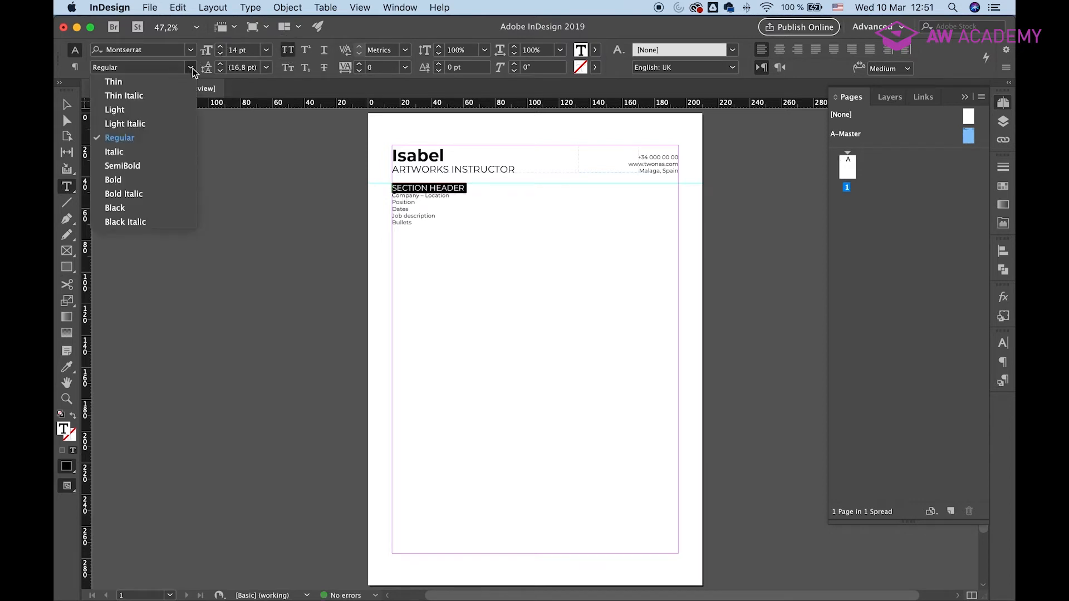
pyautogui.click(134, 179)
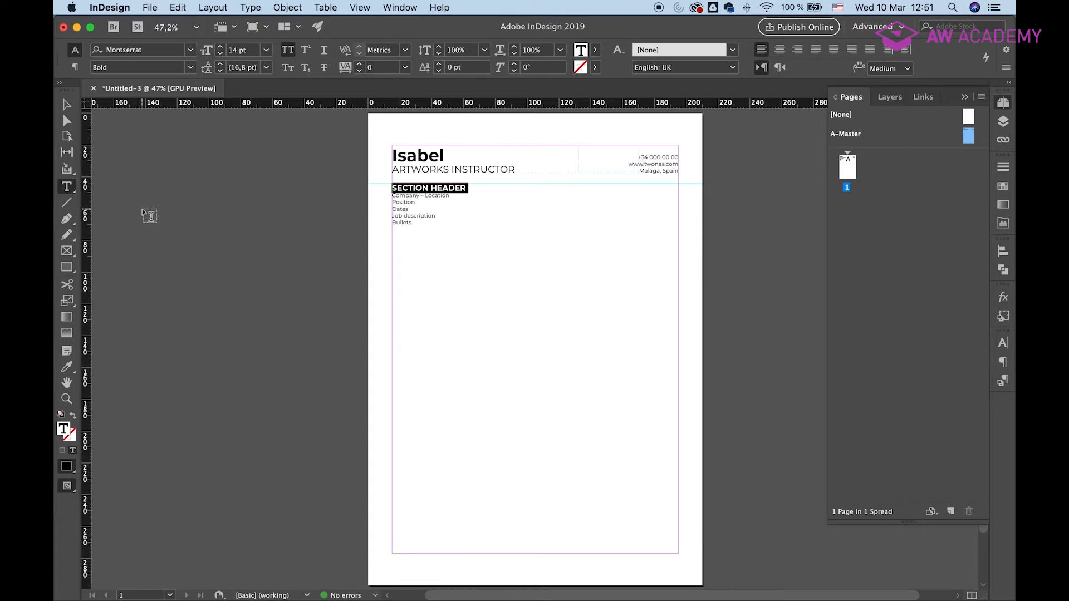
# Create a paragraph style named Section from the section header line and apply it there.
pyautogui.click(419, 189)
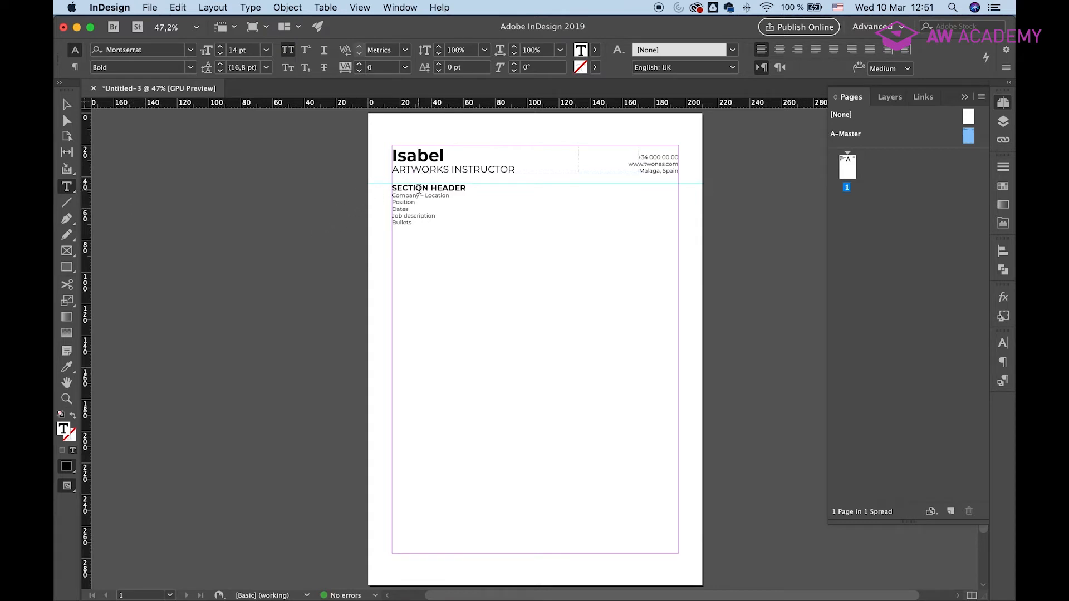
pyautogui.click(1005, 383)
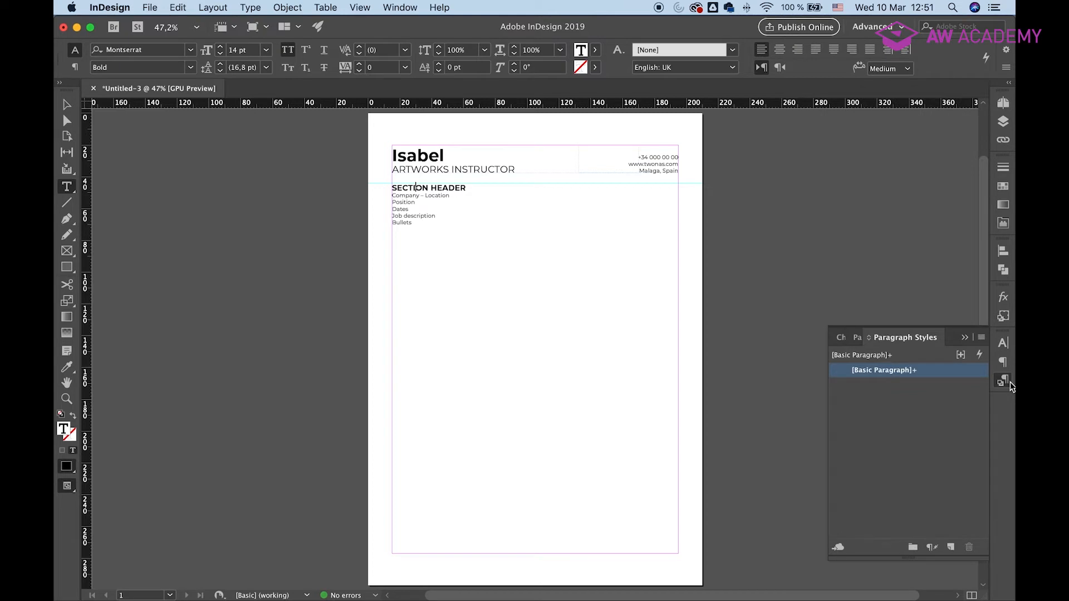
pyautogui.click(939, 549)
pyautogui.doubleClick(885, 384)
pyautogui.write('Section')
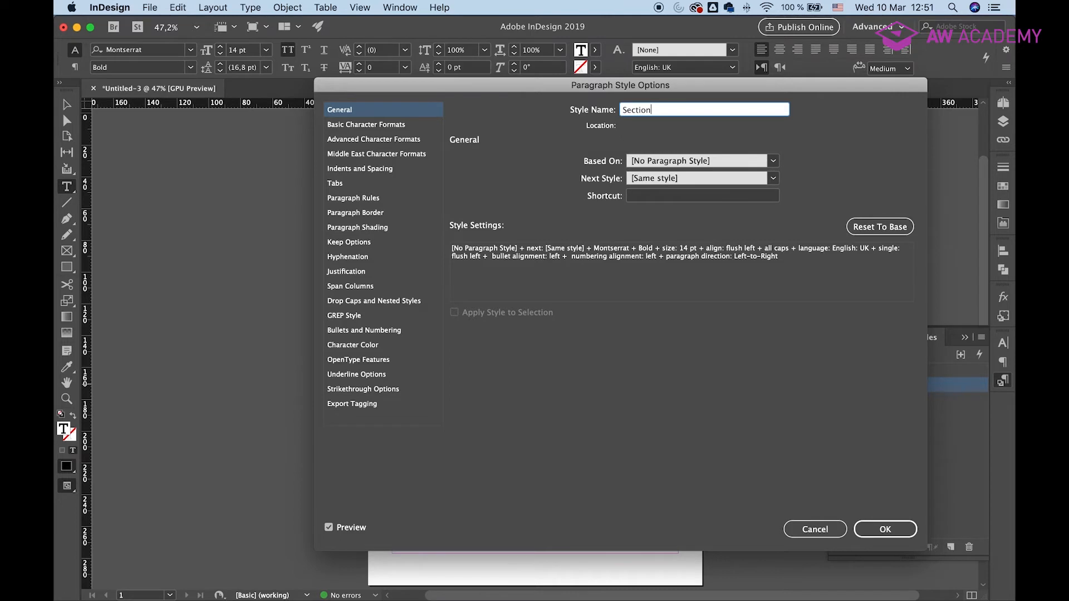
pyautogui.press('Return')
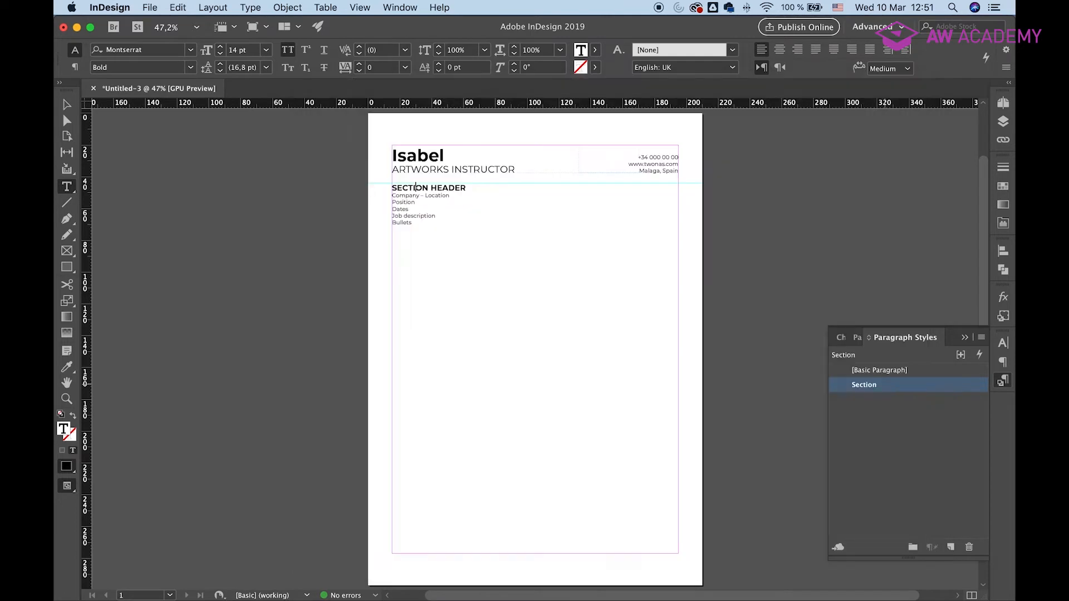
# Format the Company – Location line as 12 pt Bold with 1 mm of space before.
pyautogui.tripleClick(428, 196)
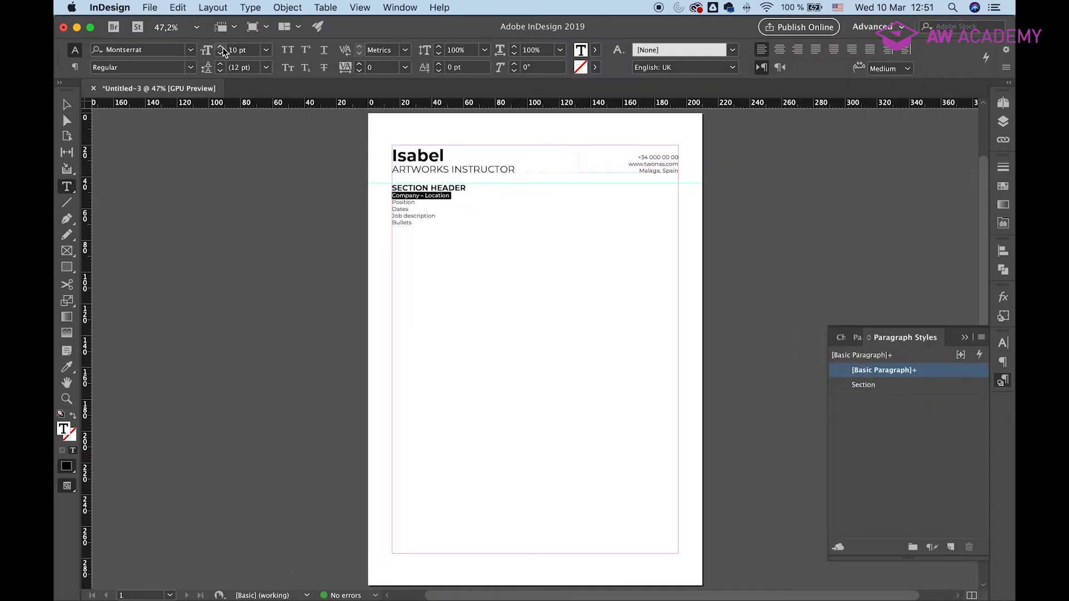
pyautogui.click(221, 47)
pyautogui.click(221, 47)
pyautogui.click(190, 67)
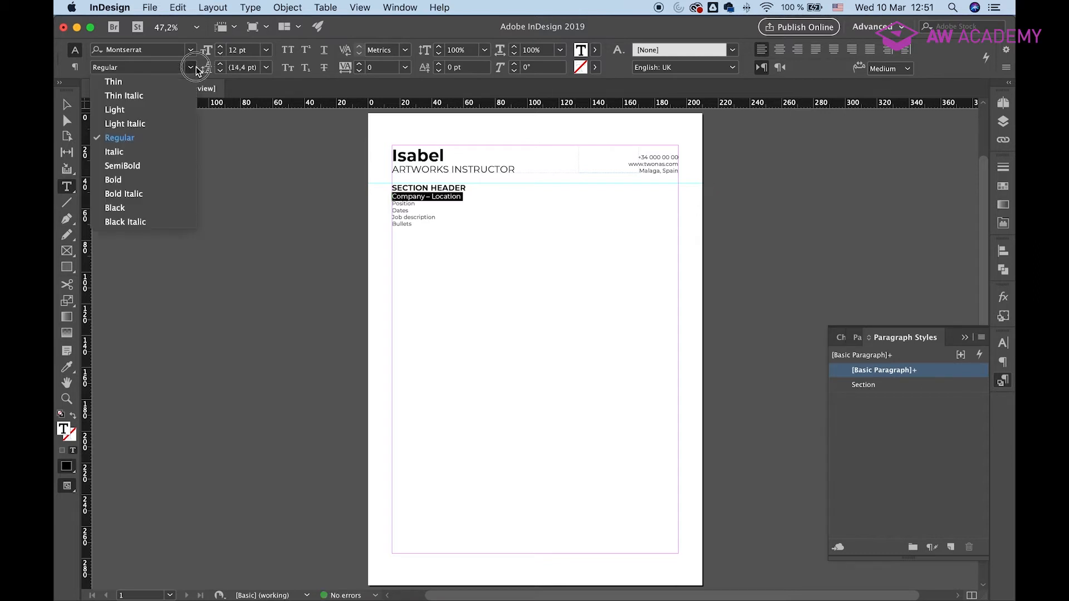
pyautogui.click(123, 184)
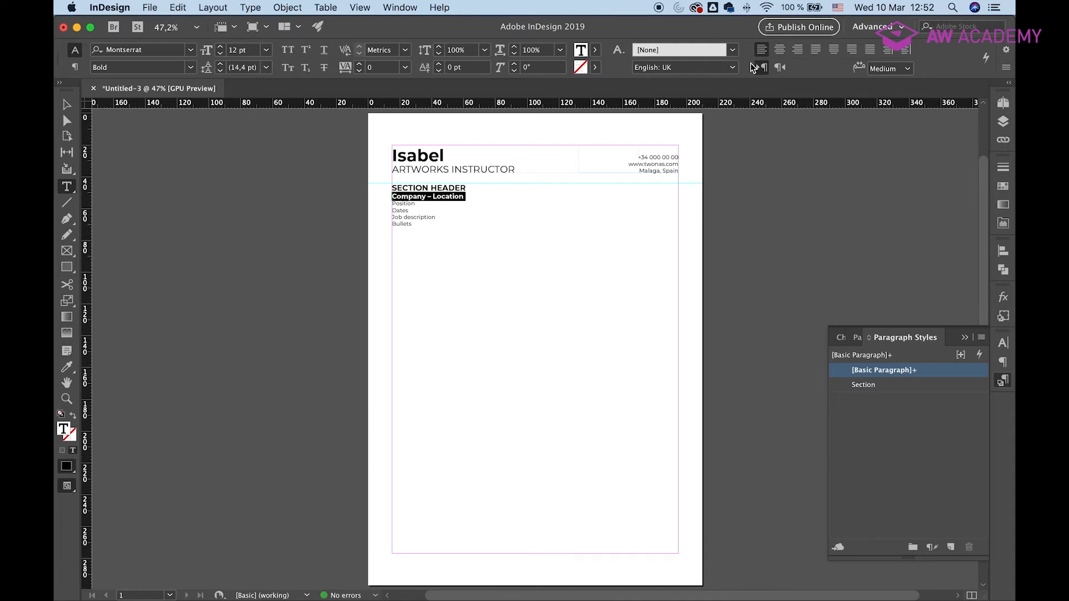
pyautogui.click(1004, 360)
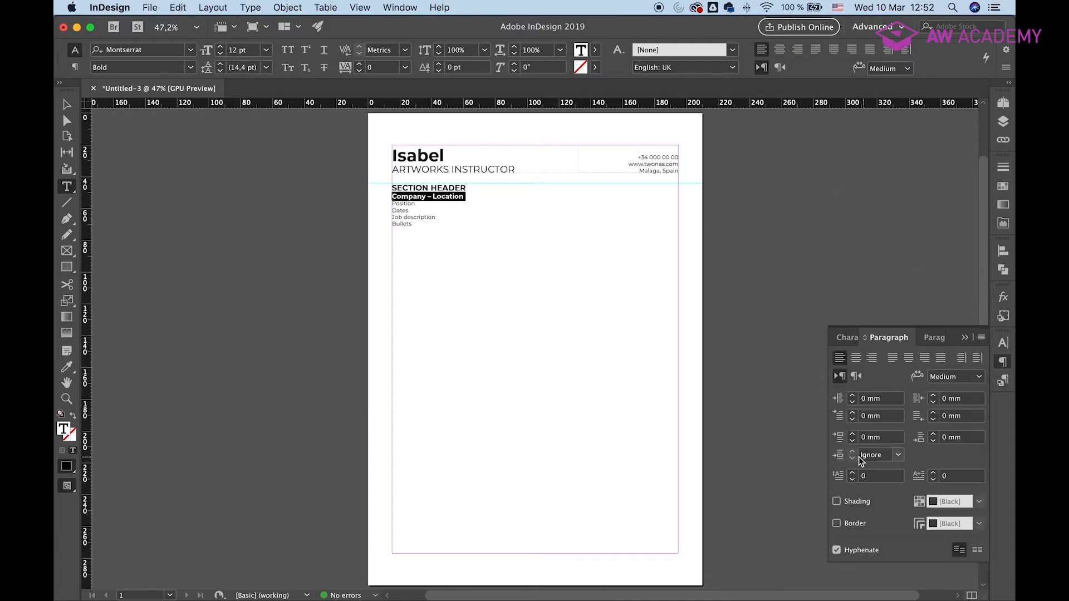
pyautogui.click(853, 436)
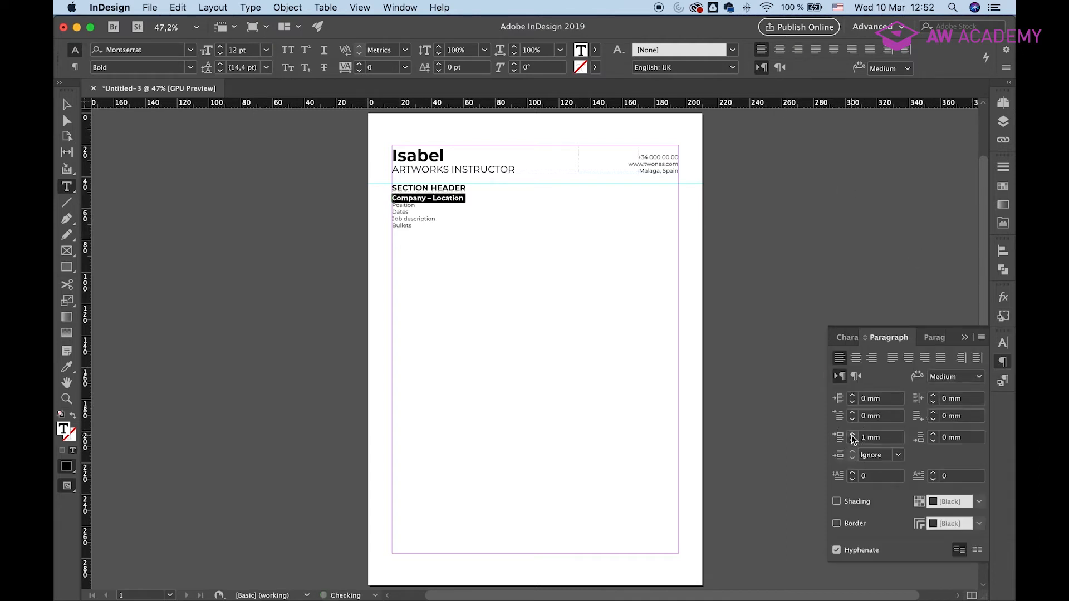
# Create a paragraph style named Company / Location from the selected line and apply it.
pyautogui.click(1000, 381)
pyautogui.click(950, 548)
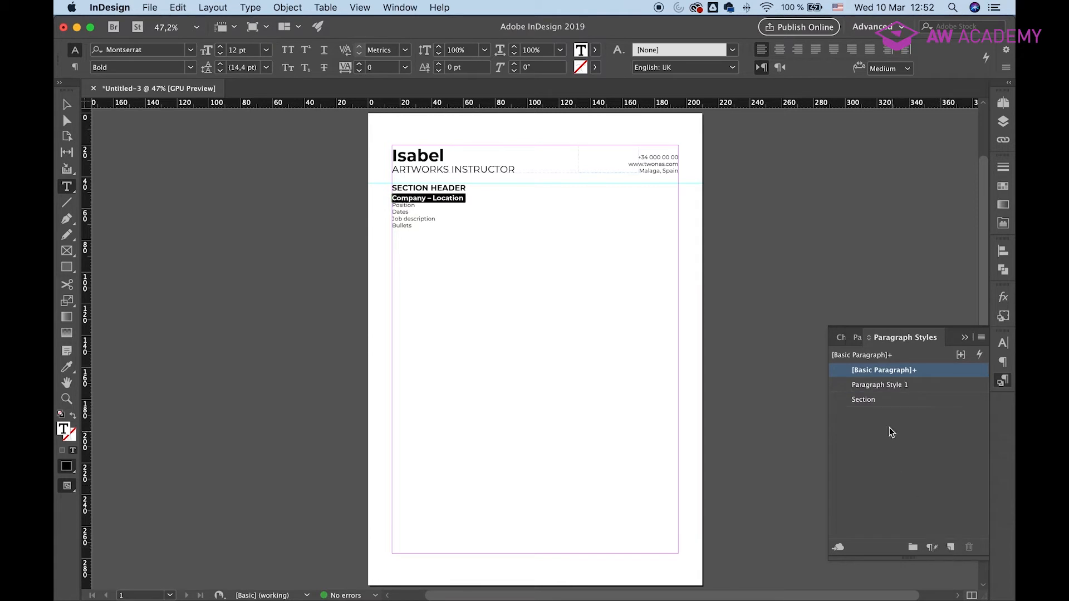
pyautogui.doubleClick(888, 384)
pyautogui.write('Com')
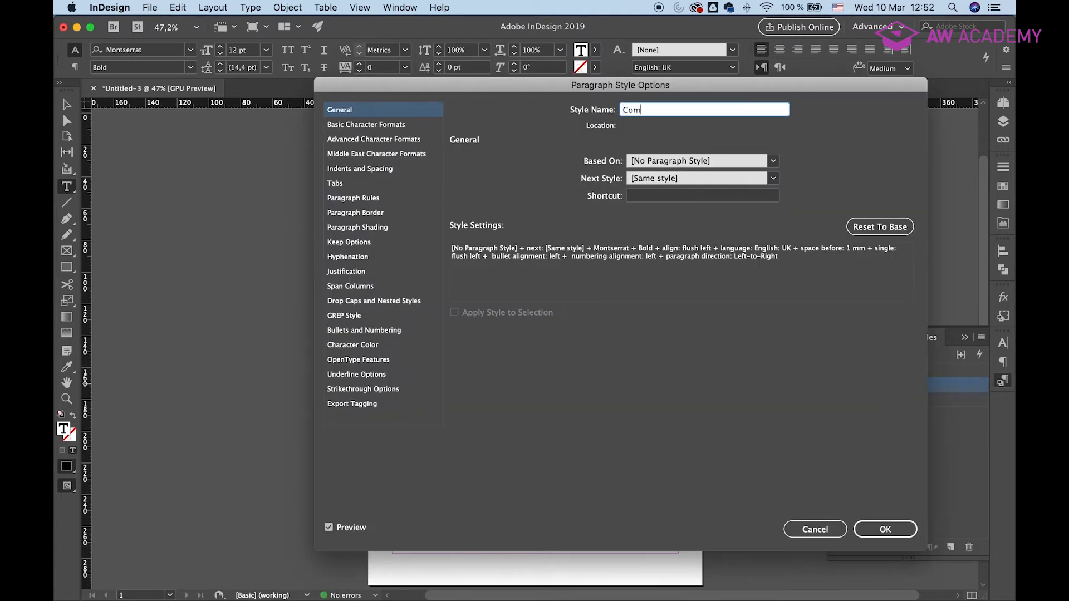
pyautogui.write('pany / Location')
pyautogui.press('Return')
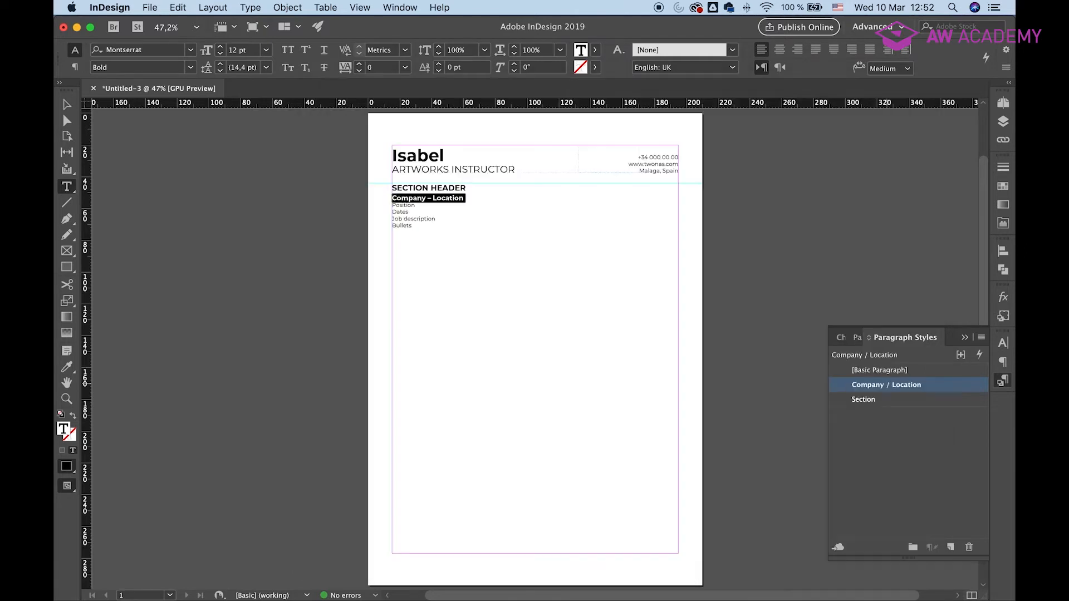
# Set the Position line to SemiBold and save its formatting as a paragraph style named Position.
pyautogui.doubleClick(406, 205)
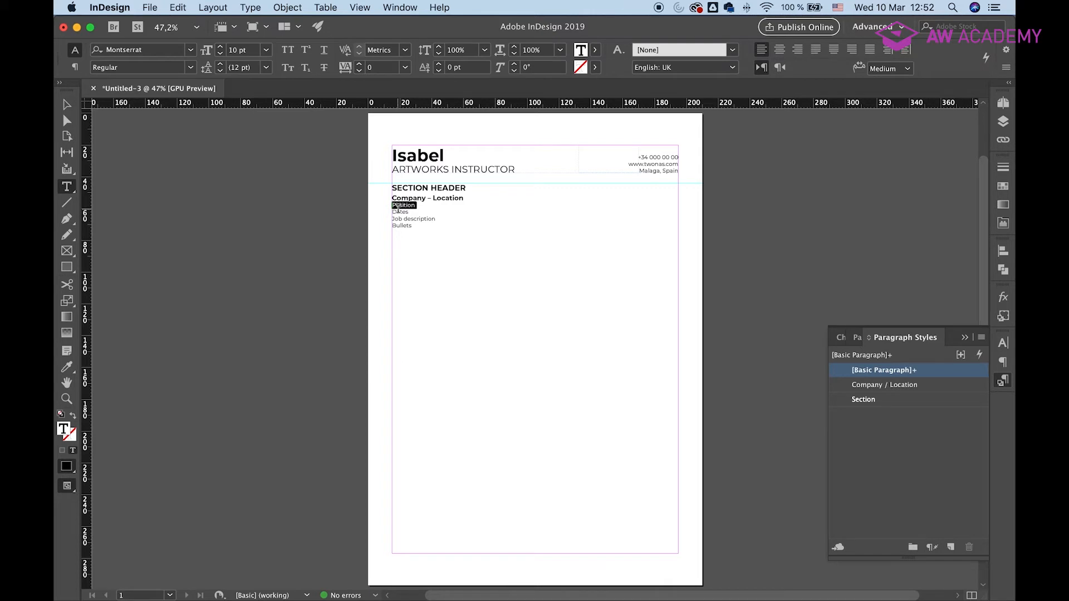
pyautogui.click(192, 68)
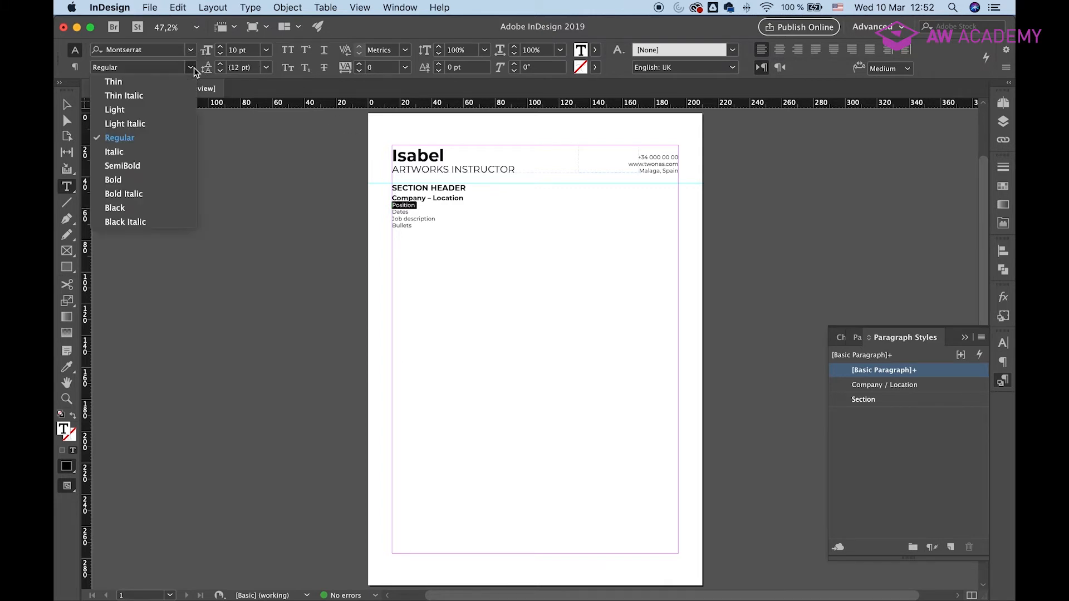
pyautogui.click(140, 164)
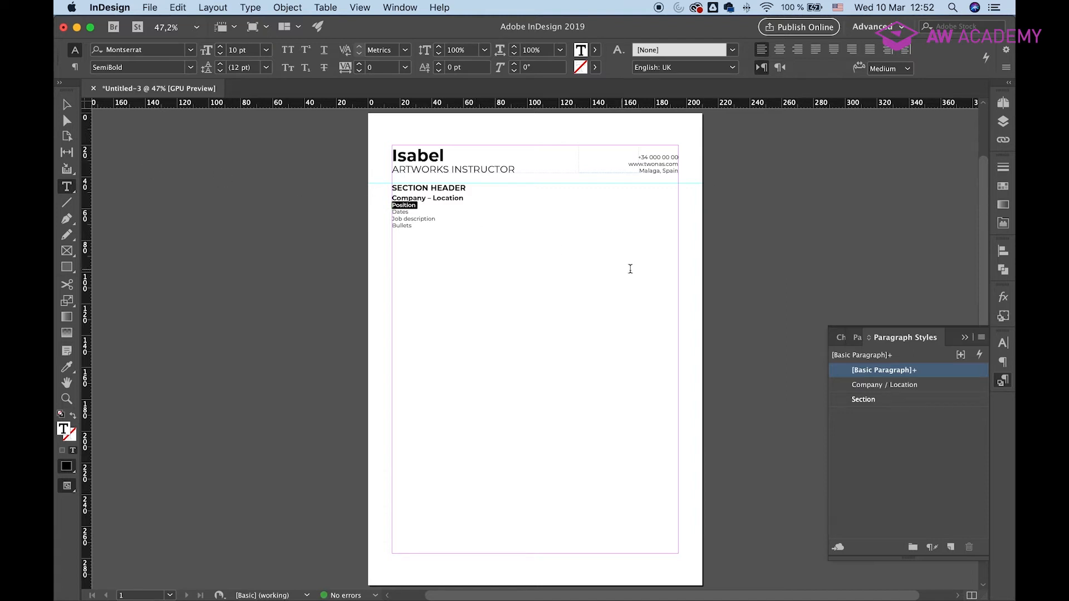
pyautogui.click(951, 547)
pyautogui.doubleClick(871, 383)
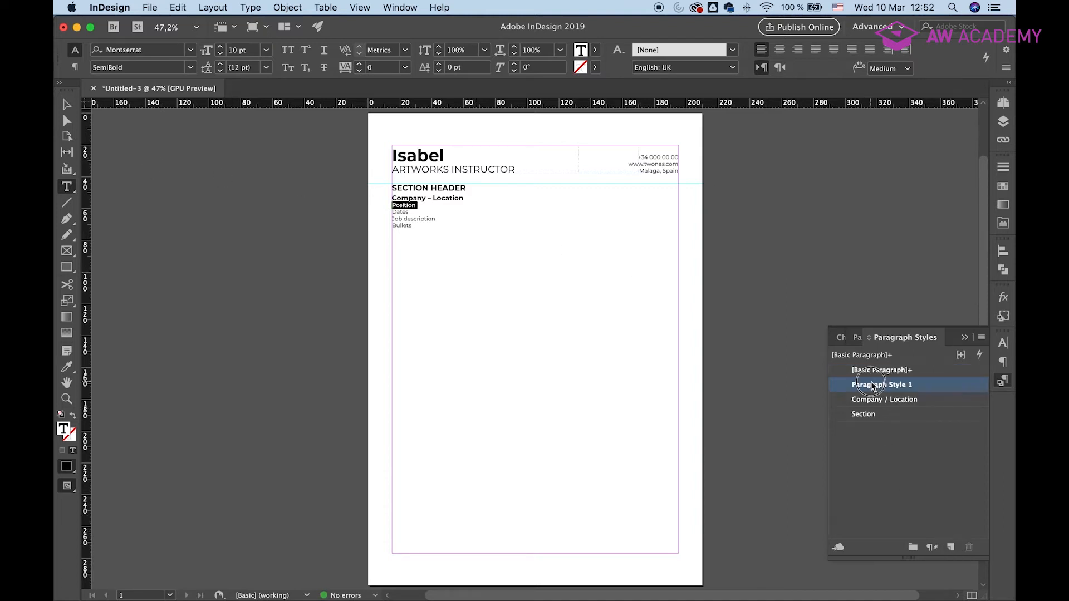
pyautogui.write('Position')
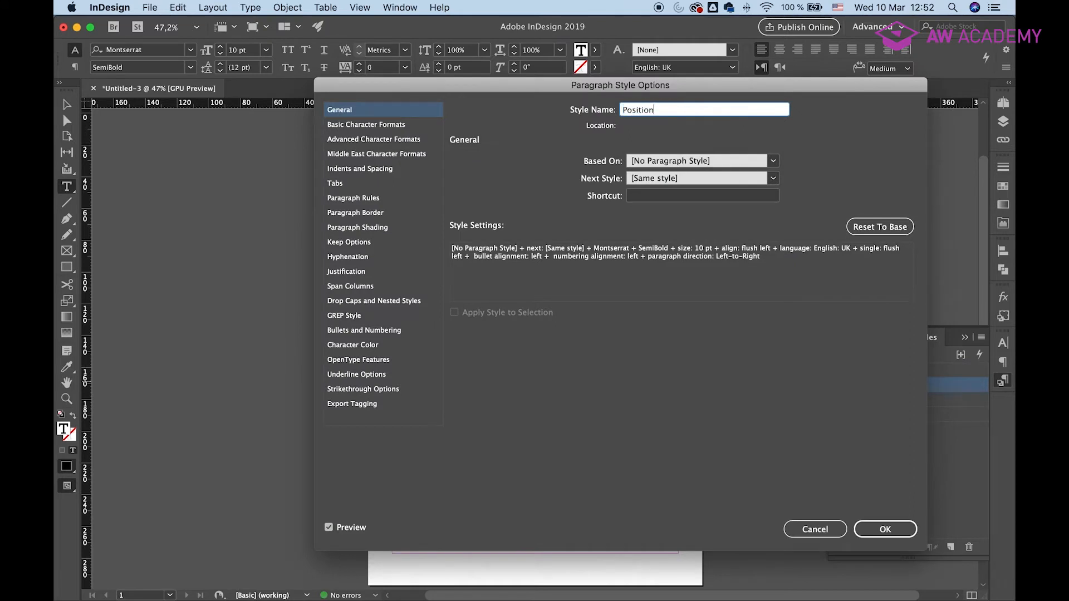
pyautogui.press('Return')
# Set the Dates line to Italic and save its formatting as a paragraph style named Dates.
pyautogui.click(403, 212)
pyautogui.doubleClick(401, 212)
pyautogui.click(191, 68)
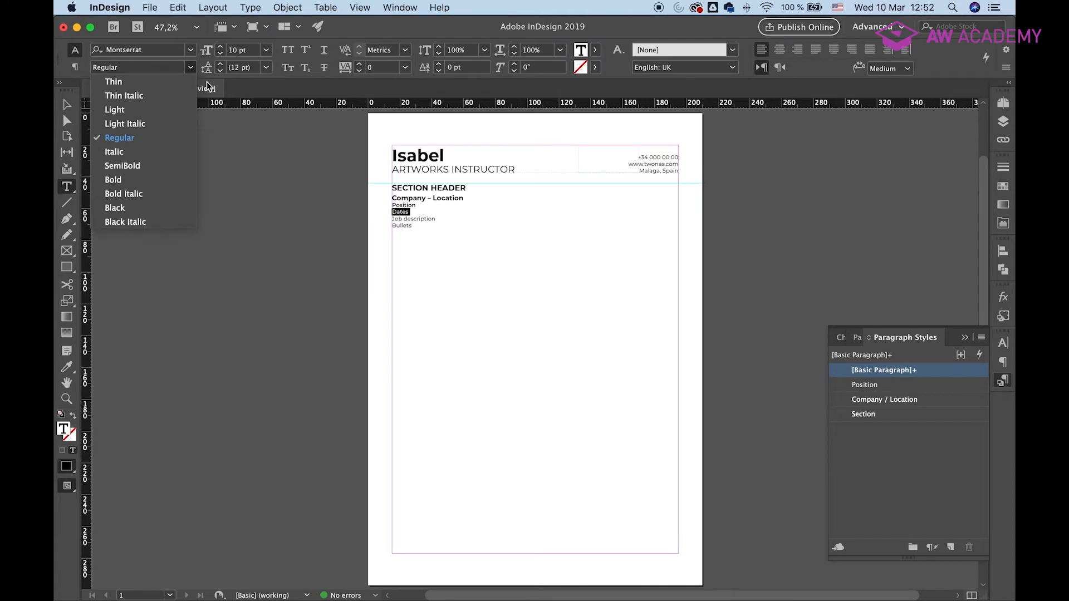
pyautogui.click(134, 149)
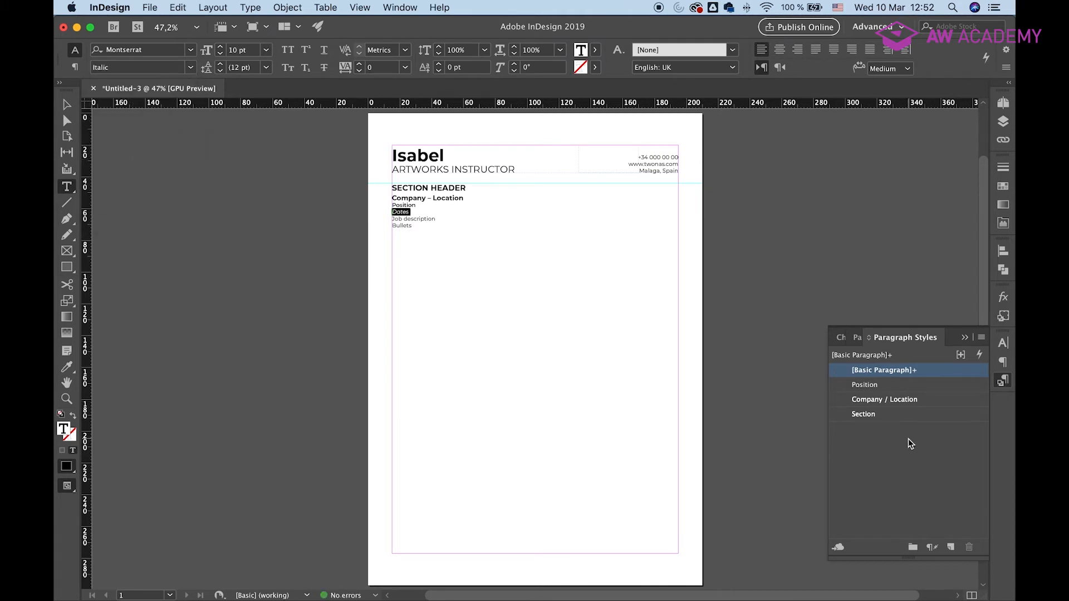
pyautogui.click(950, 547)
pyautogui.click(876, 386)
pyautogui.doubleClick(877, 386)
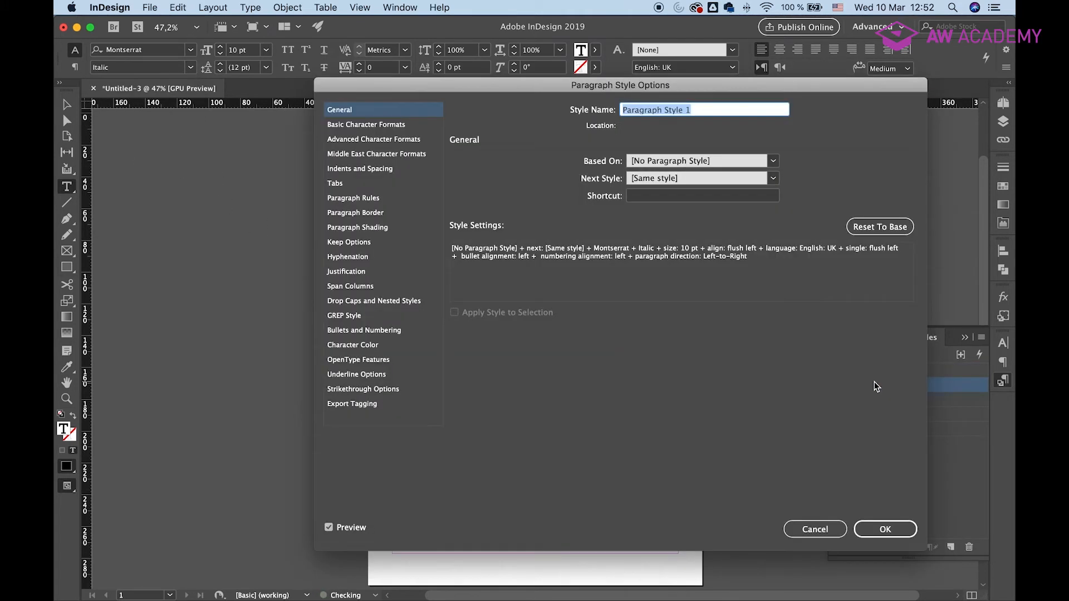
pyautogui.write('Dates')
pyautogui.press('Return')
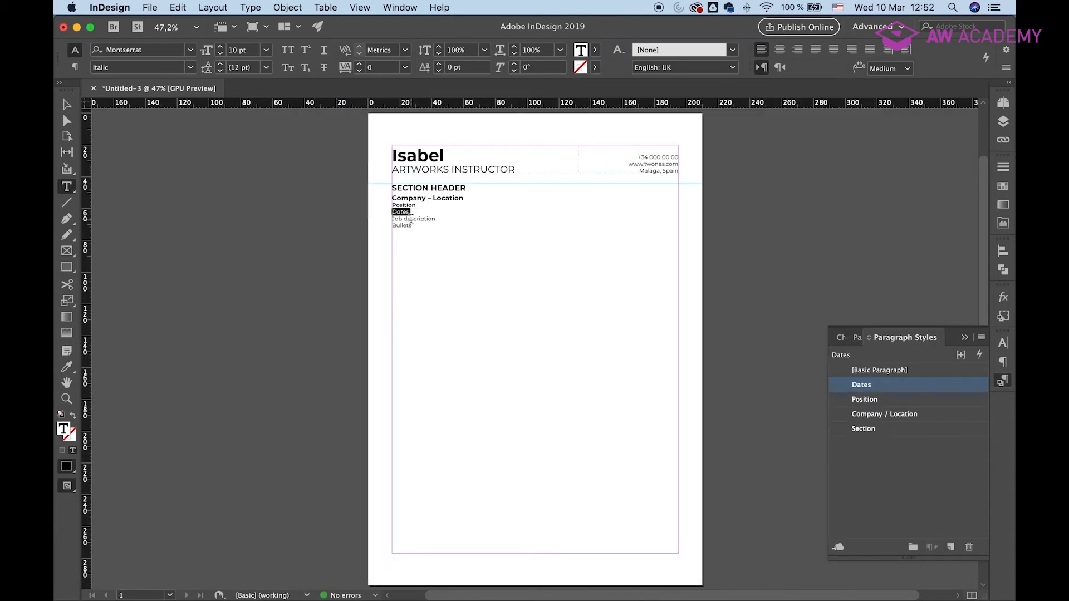
# Add a small space before of less than 1 mm to the Job description paragraph.
pyautogui.moveTo(412, 219); pyautogui.dragTo(410, 226)
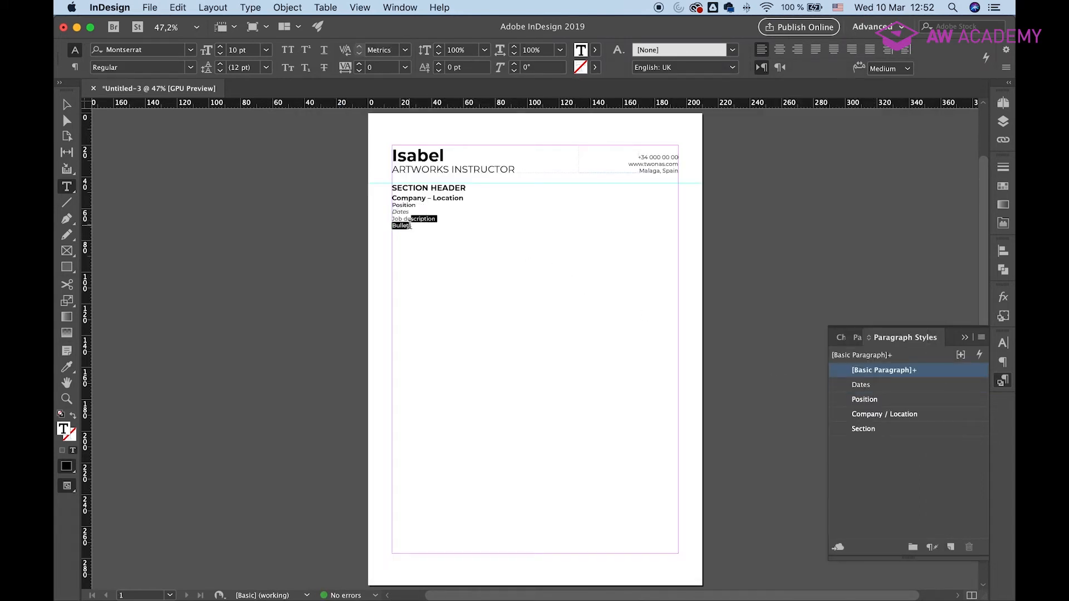
pyautogui.click(406, 219)
pyautogui.tripleClick(405, 219)
pyautogui.click(1004, 365)
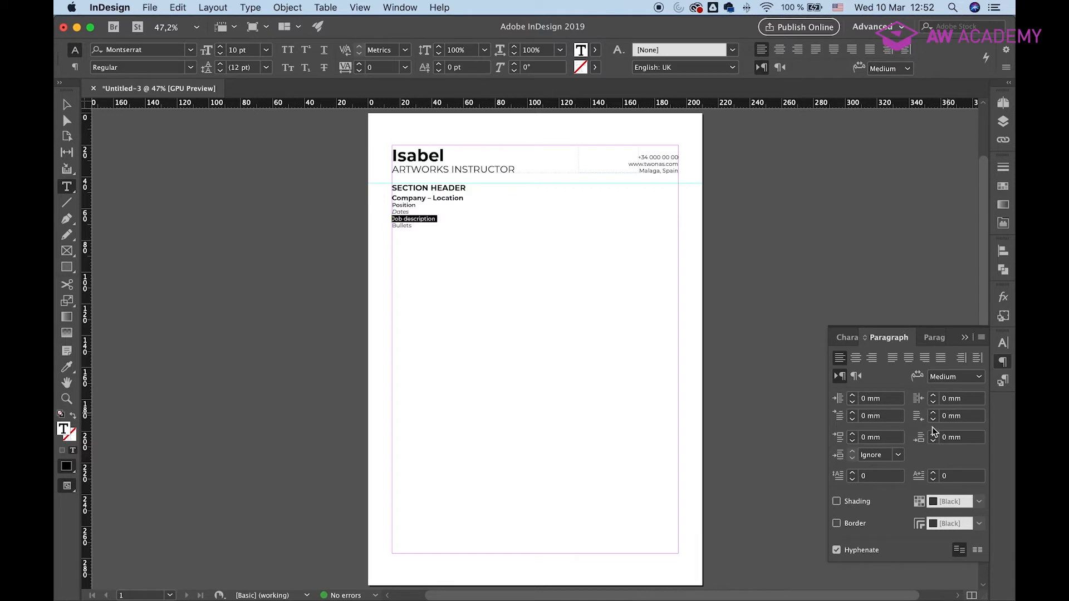
pyautogui.click(866, 439)
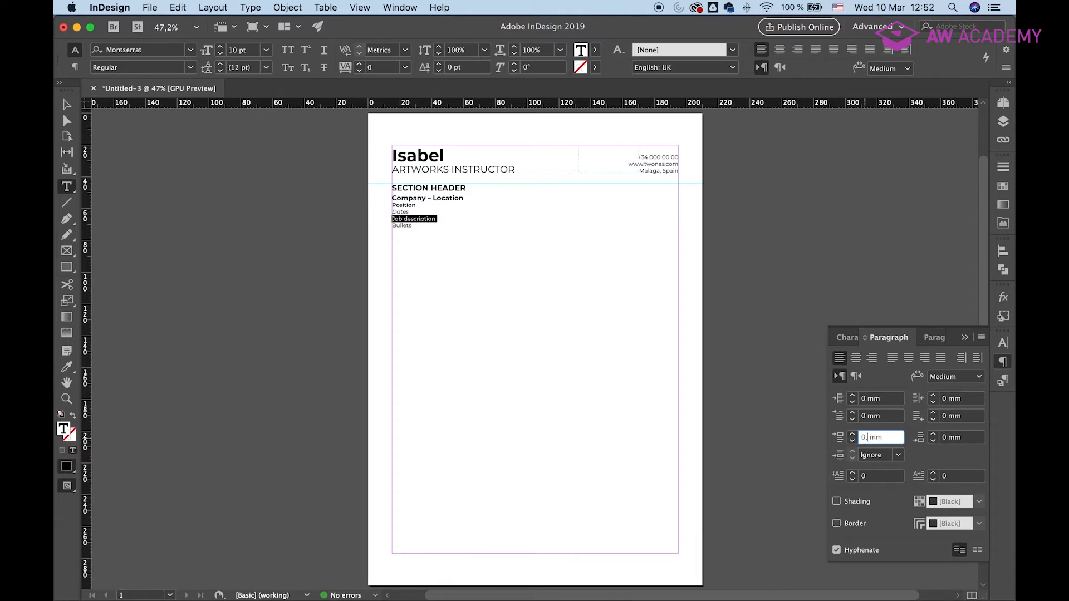
pyautogui.press('Return')
pyautogui.click(1004, 380)
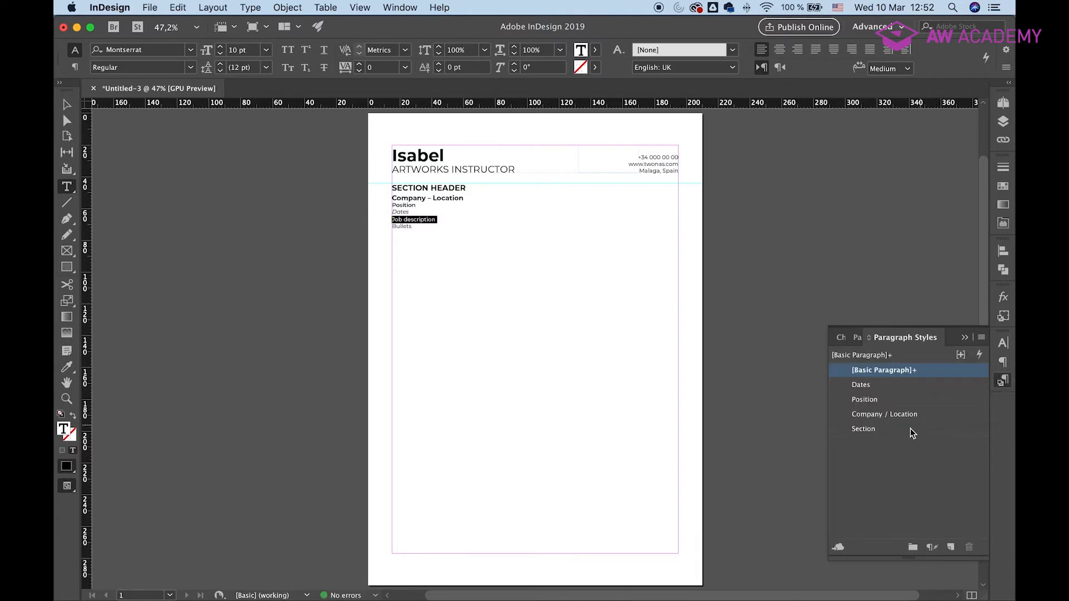
# Create a paragraph style named Body from the Job description line and apply it to that line.
pyautogui.click(950, 547)
pyautogui.click(875, 385)
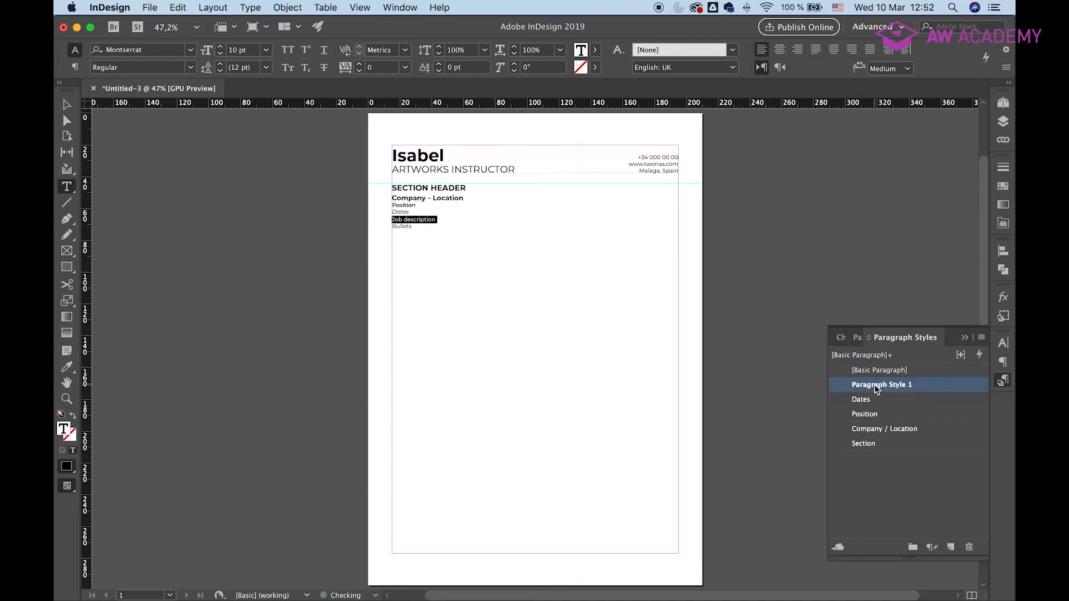
pyautogui.doubleClick(876, 385)
pyautogui.write('Body')
pyautogui.press('Return')
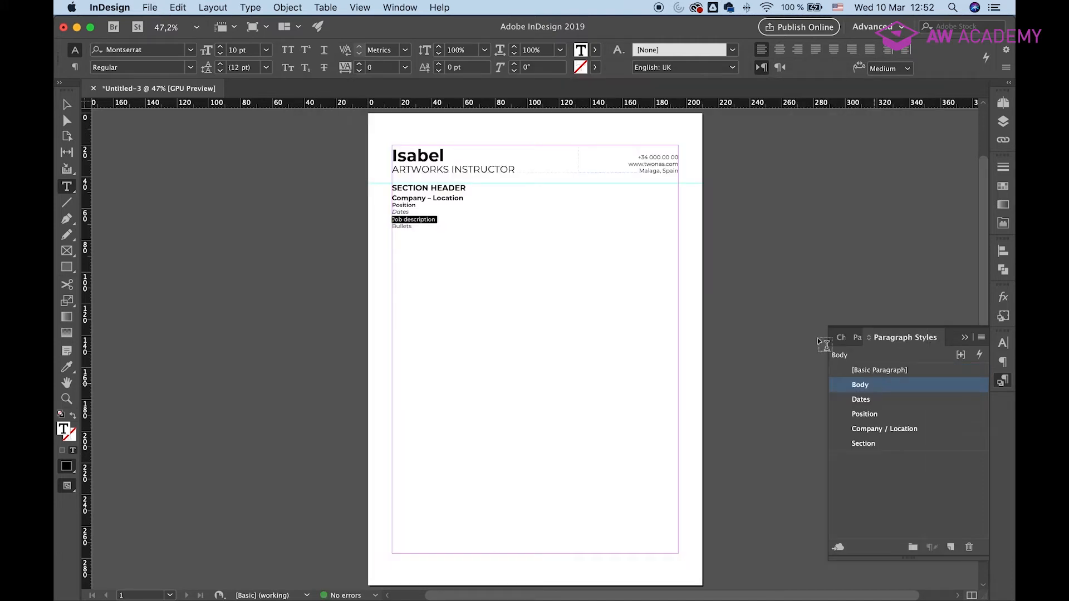
# Create a paragraph style named Bullets from the Bullets line and set its list type to Bullets.
pyautogui.click(414, 231)
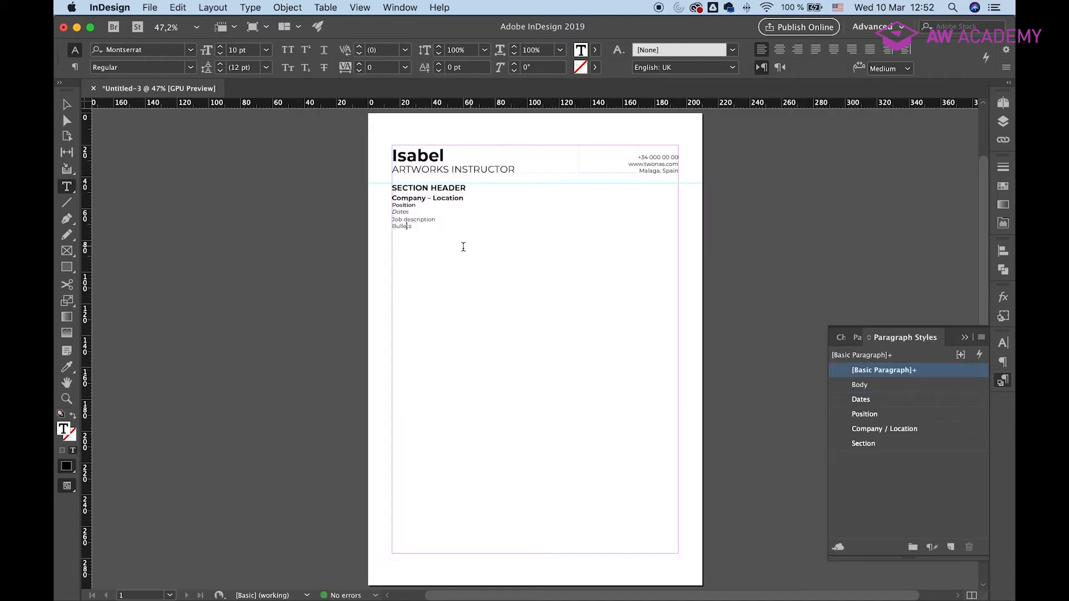
pyautogui.click(950, 547)
pyautogui.doubleClick(901, 384)
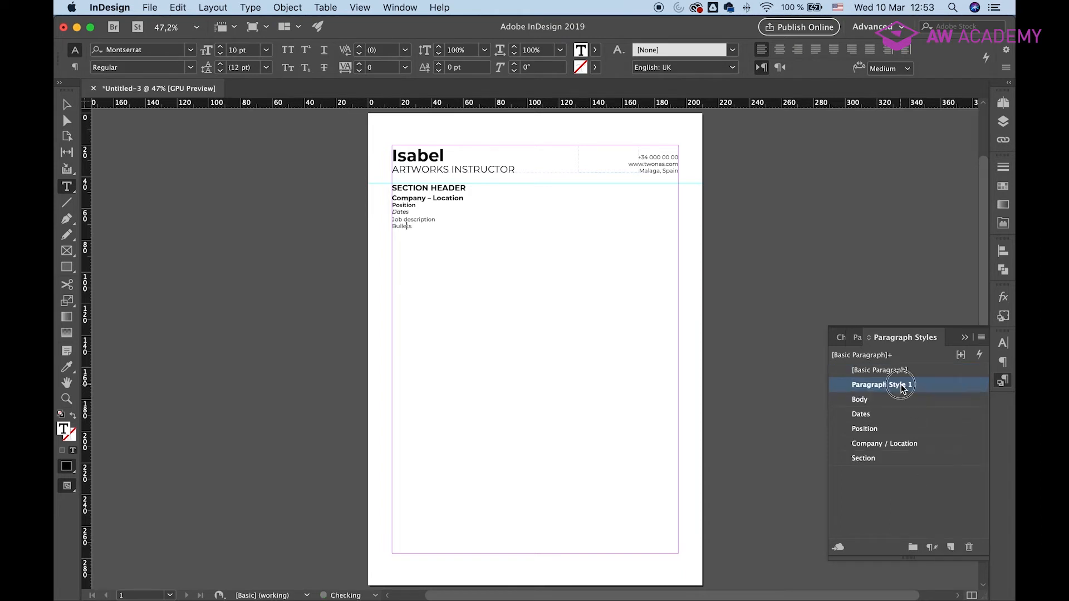
pyautogui.write('Bullets')
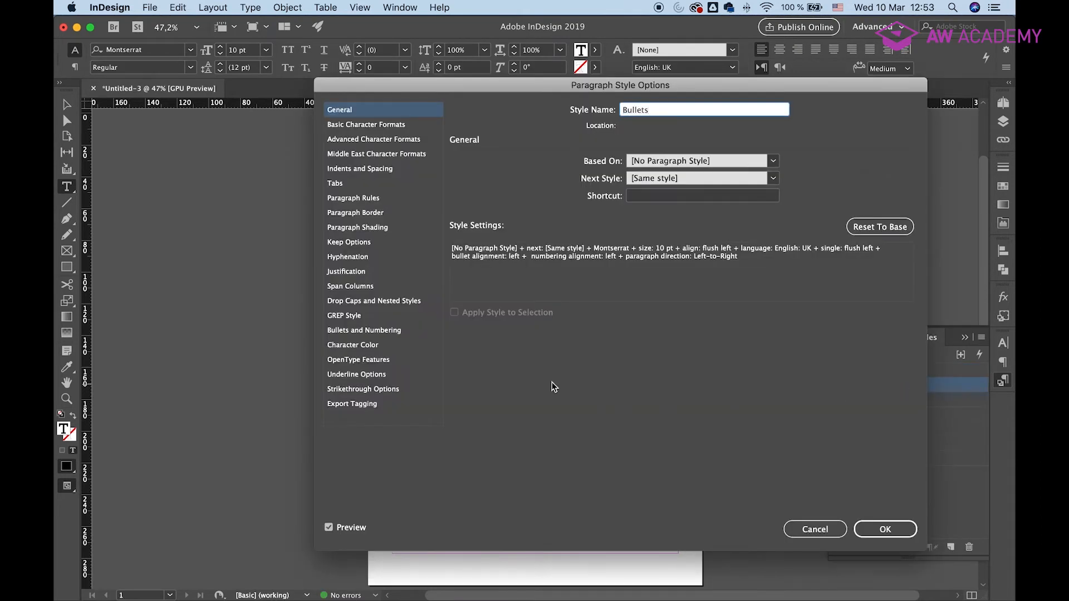
pyautogui.click(350, 334)
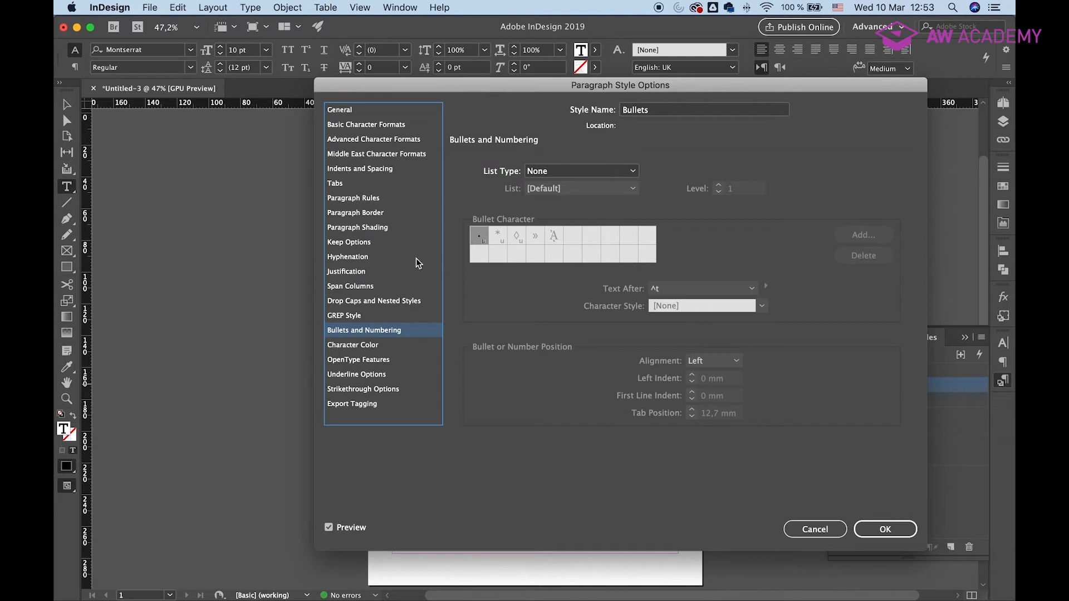
pyautogui.click(536, 171)
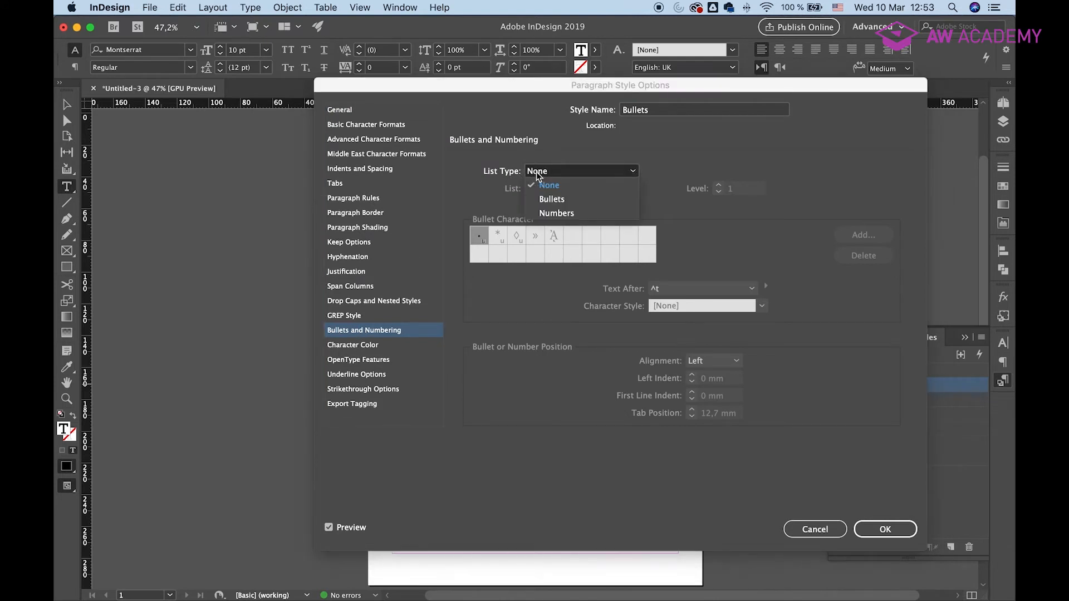
pyautogui.click(550, 197)
# Set the Bullets style's left indent to 3 mm and first line indent to -3 mm, and save the style.
pyautogui.click(691, 375)
pyautogui.click(692, 375)
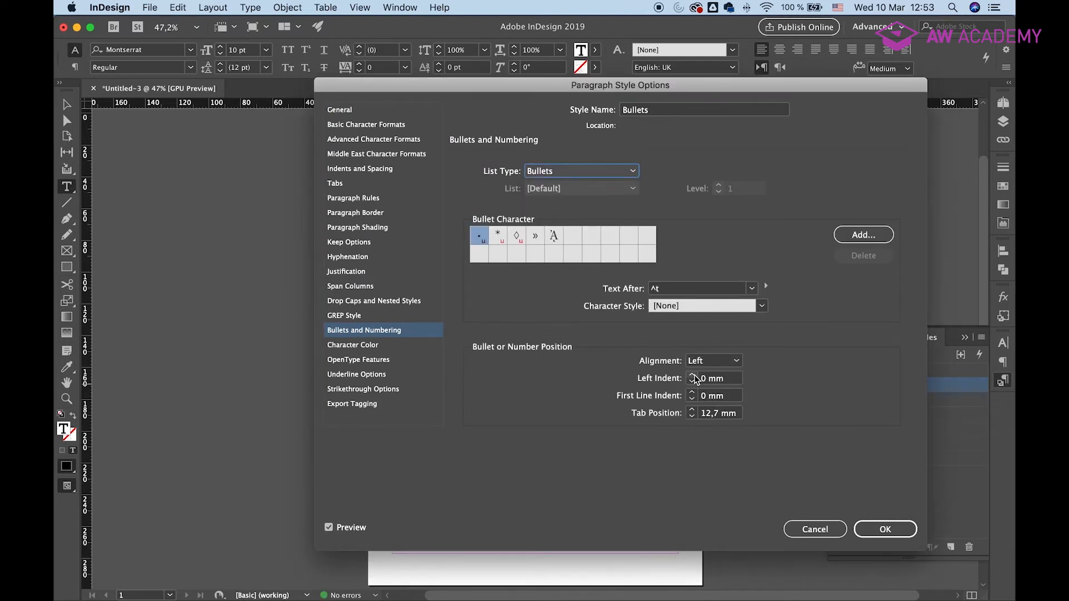
pyautogui.click(691, 382)
pyautogui.click(692, 375)
pyautogui.click(692, 399)
pyautogui.click(692, 400)
pyautogui.click(692, 399)
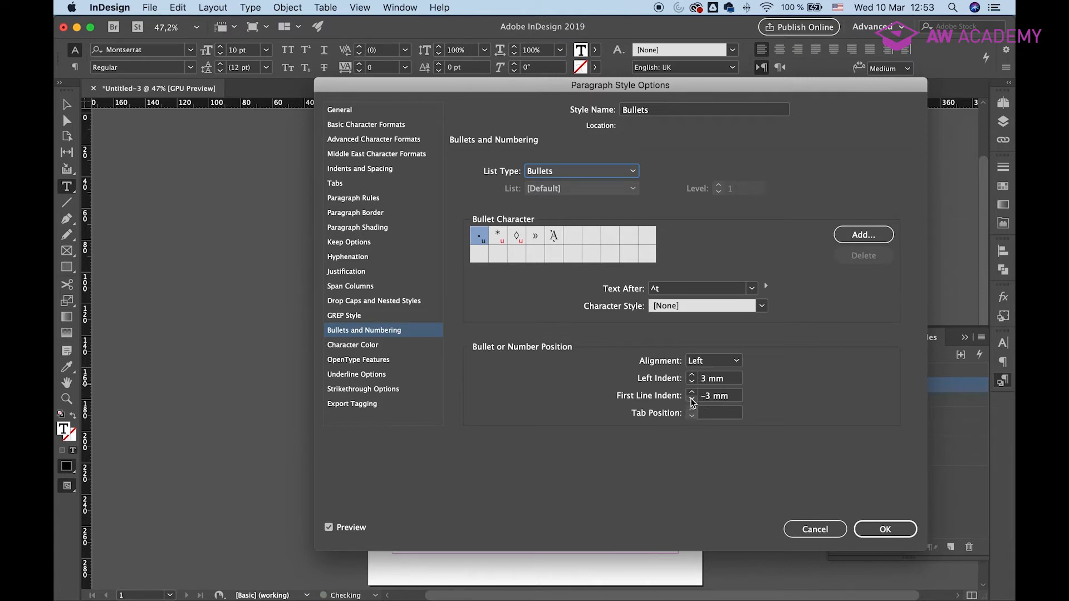
pyautogui.click(885, 530)
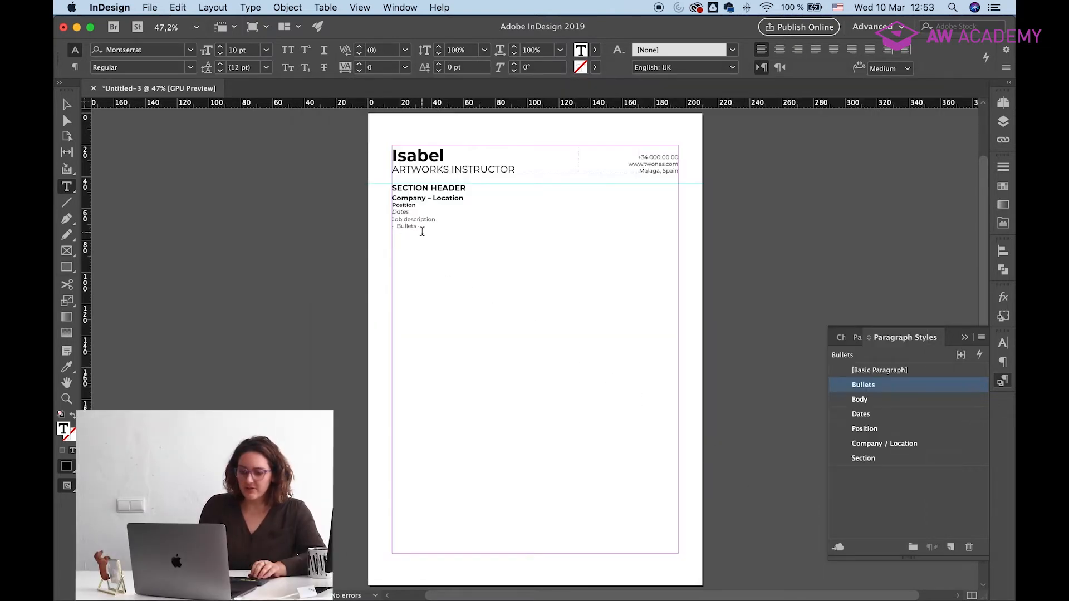
# Reorder the paragraph styles as Section, Company / Location, Position, Dates, Body, Bullets.
pyautogui.moveTo(884, 462); pyautogui.dragTo(886, 381)
pyautogui.moveTo(880, 459); pyautogui.dragTo(875, 415)
pyautogui.moveTo(865, 462)
pyautogui.mouseDown()
pyautogui.moveTo(867, 427)
pyautogui.moveTo(869, 441)
pyautogui.mouseUp()
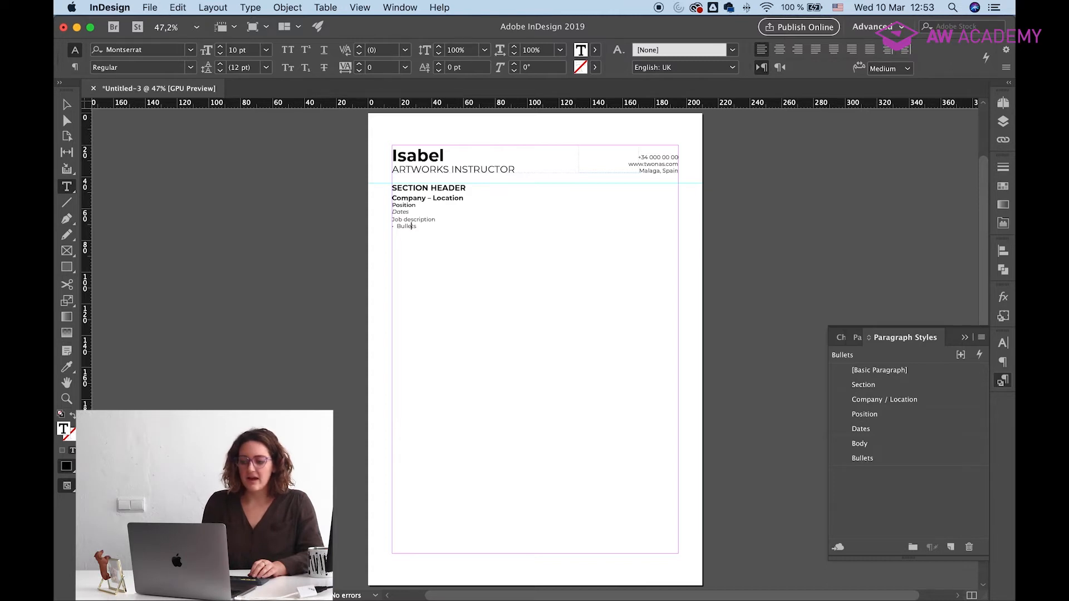
# Replace all the placeholder section text with the copied résumé text and apply the Body style to all of it.
pyautogui.press('super+Tab')
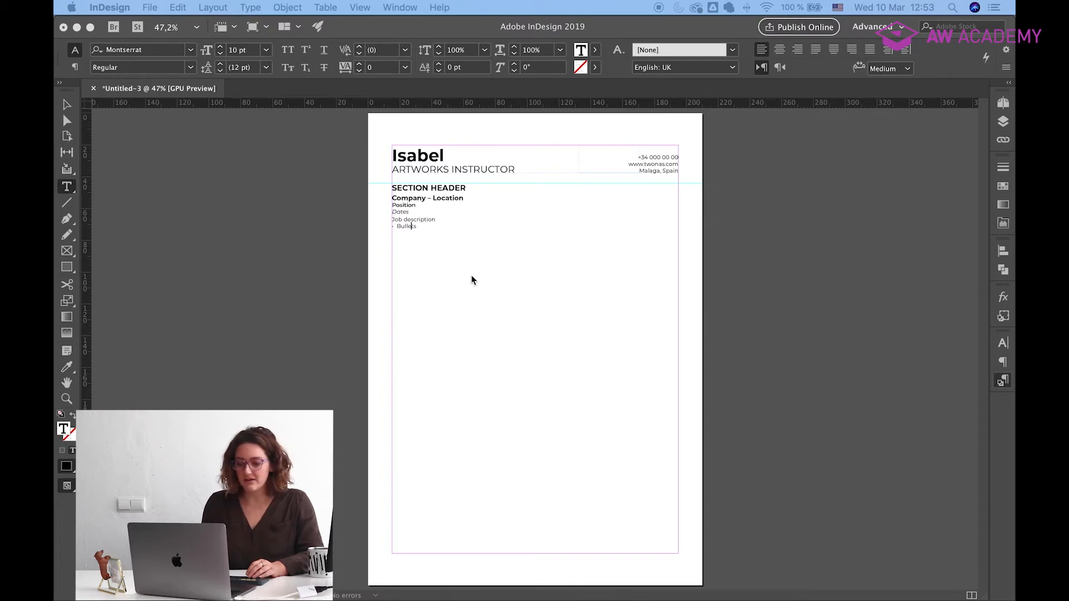
pyautogui.press('super+Tab')
pyautogui.press('super+a')
pyautogui.press('BackSpace')
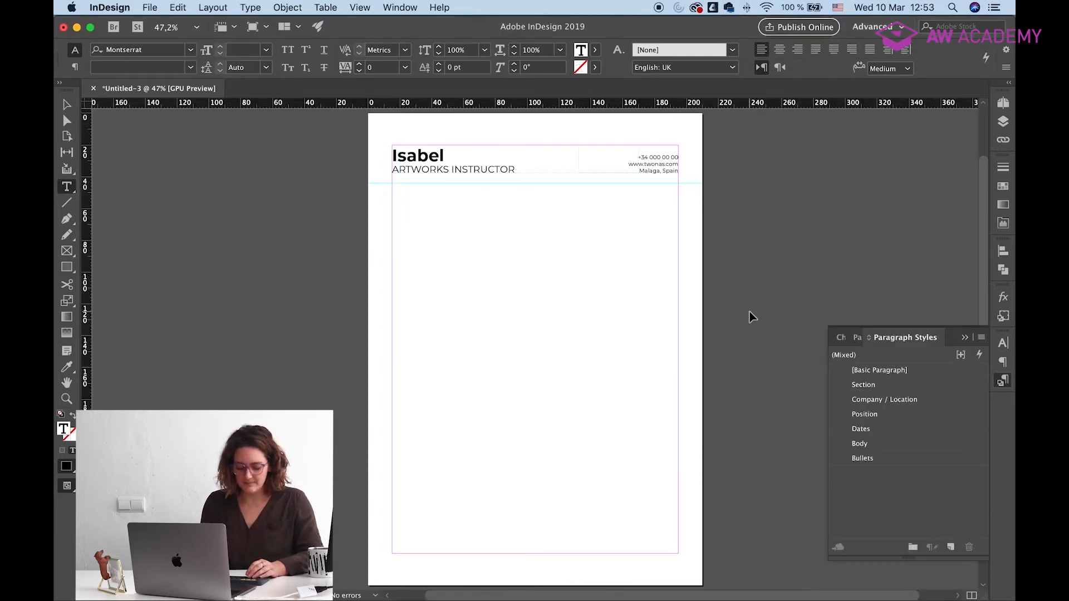
pyautogui.press('super+v')
pyautogui.press('super+a')
pyautogui.click(875, 444)
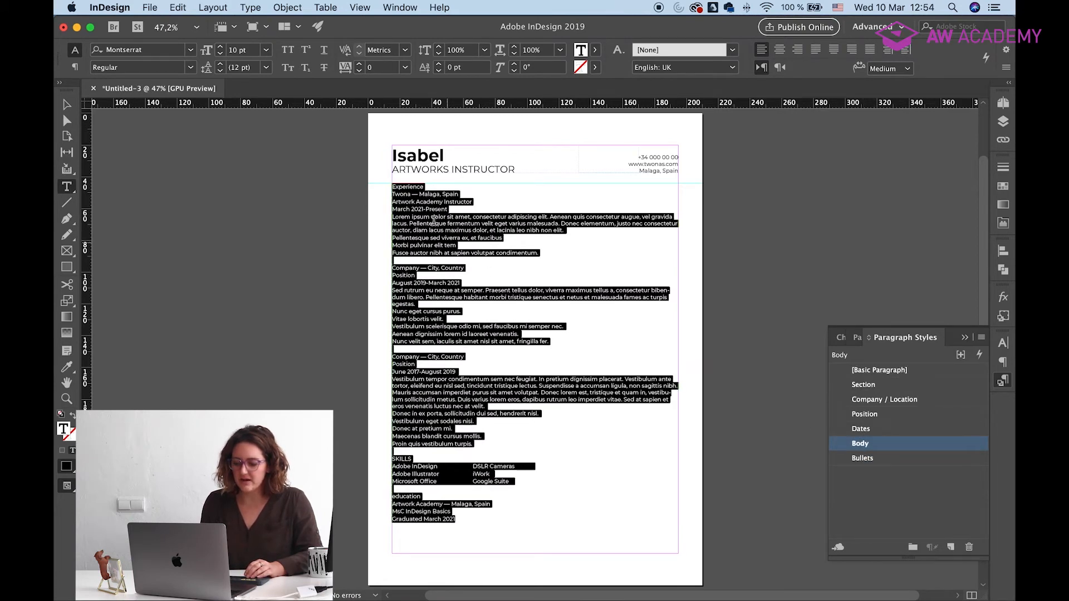
# Apply the Section style to the Experience line and the Company / Location style to the Twona line.
pyautogui.click(403, 186)
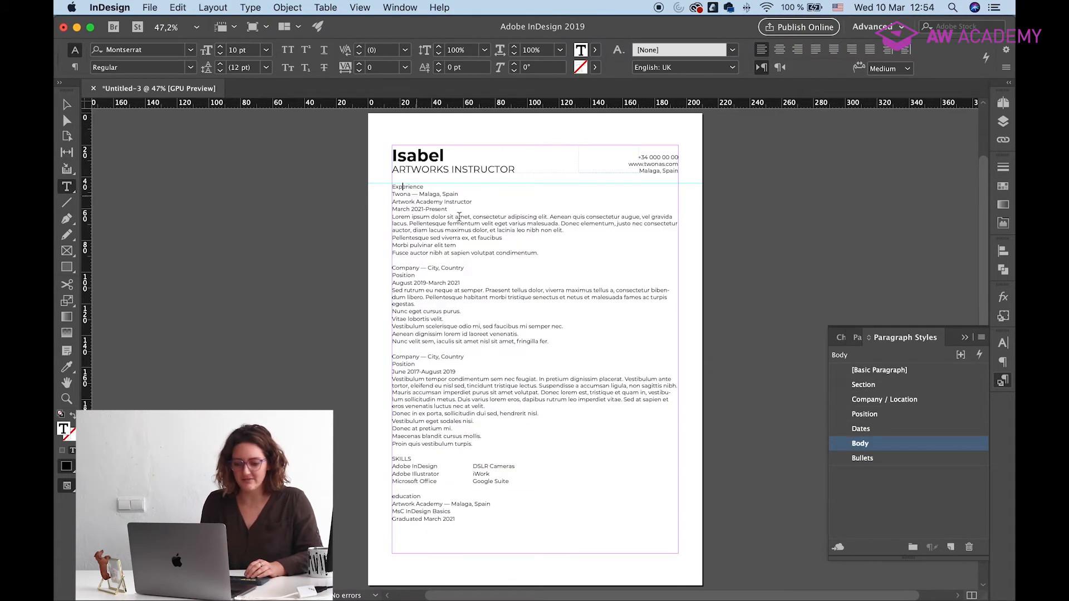
pyautogui.click(858, 386)
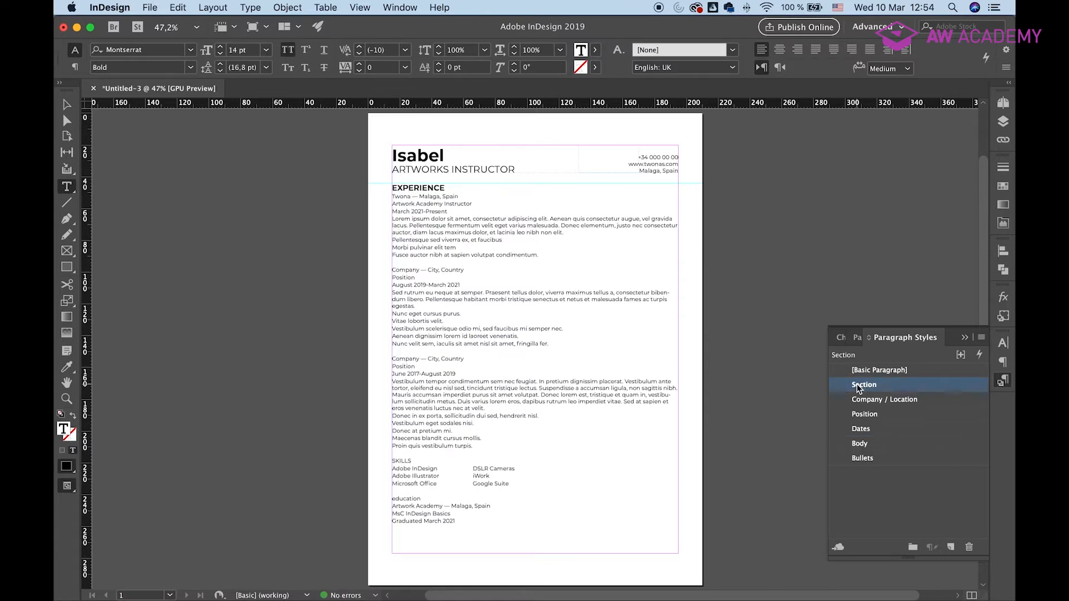
pyautogui.press('Down')
pyautogui.click(883, 399)
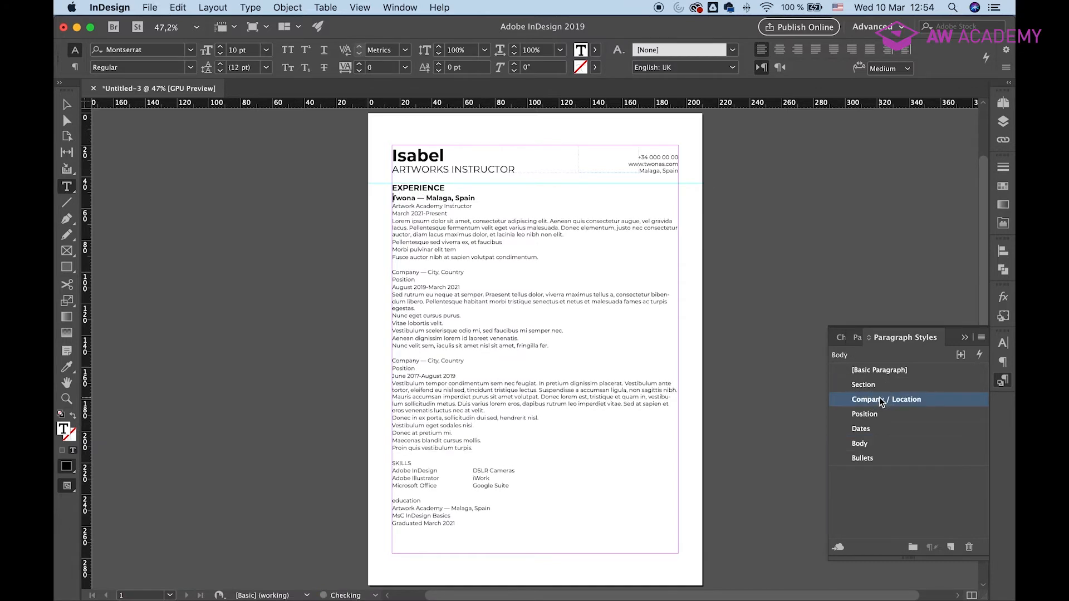
# Apply the Position style to the Artwork Academy Instructor line and the Dates style to the March 2021-Present line.
pyautogui.press('Down')
pyautogui.click(874, 413)
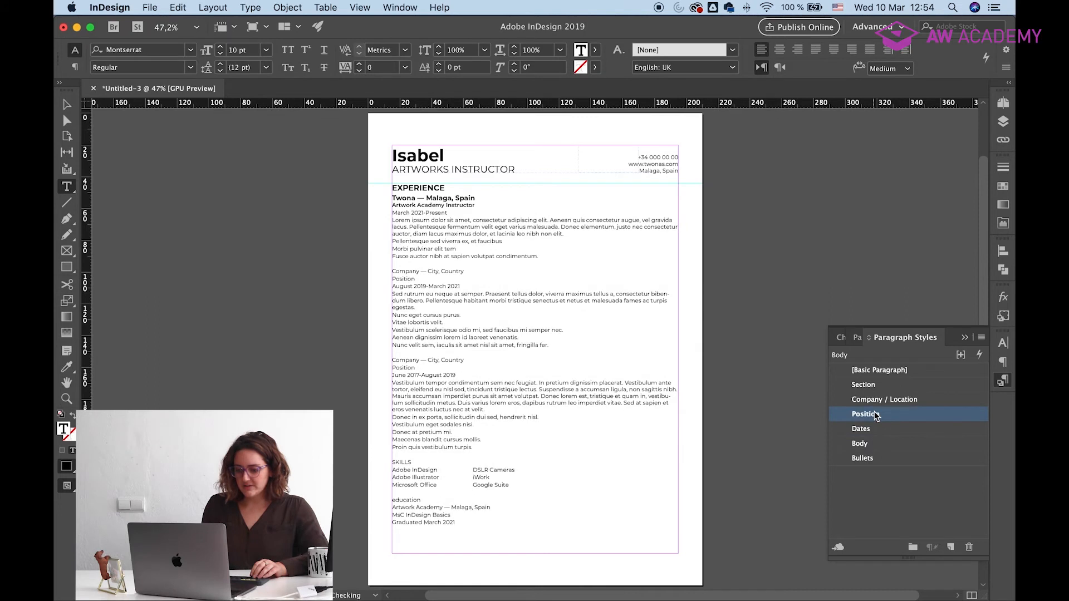
pyautogui.press('Down')
pyautogui.click(872, 431)
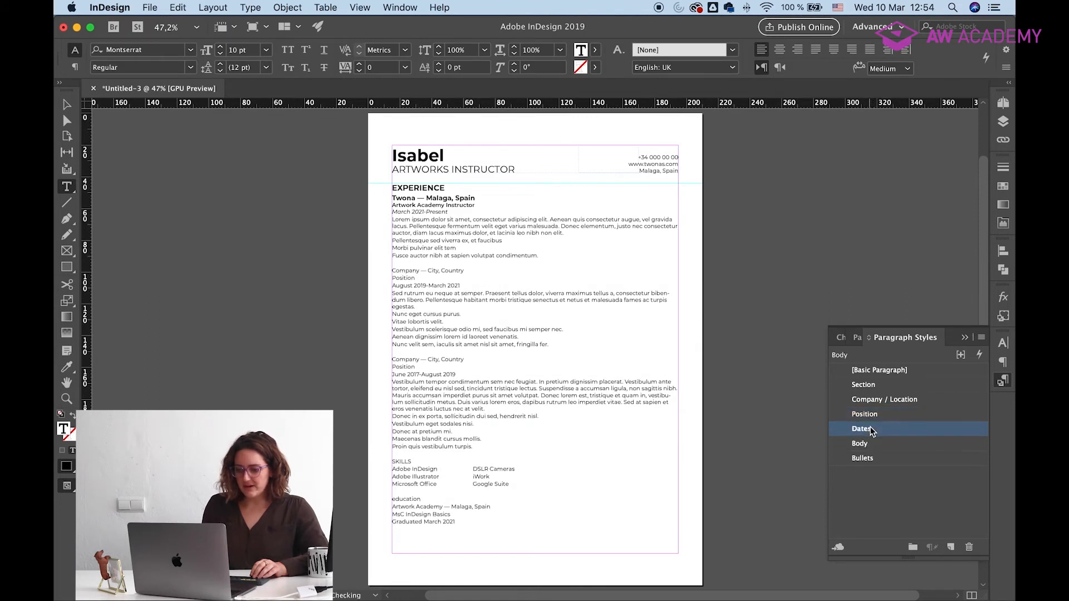
# Apply the Bullets style to the three short lines below the first job's description.
pyautogui.press('Down')
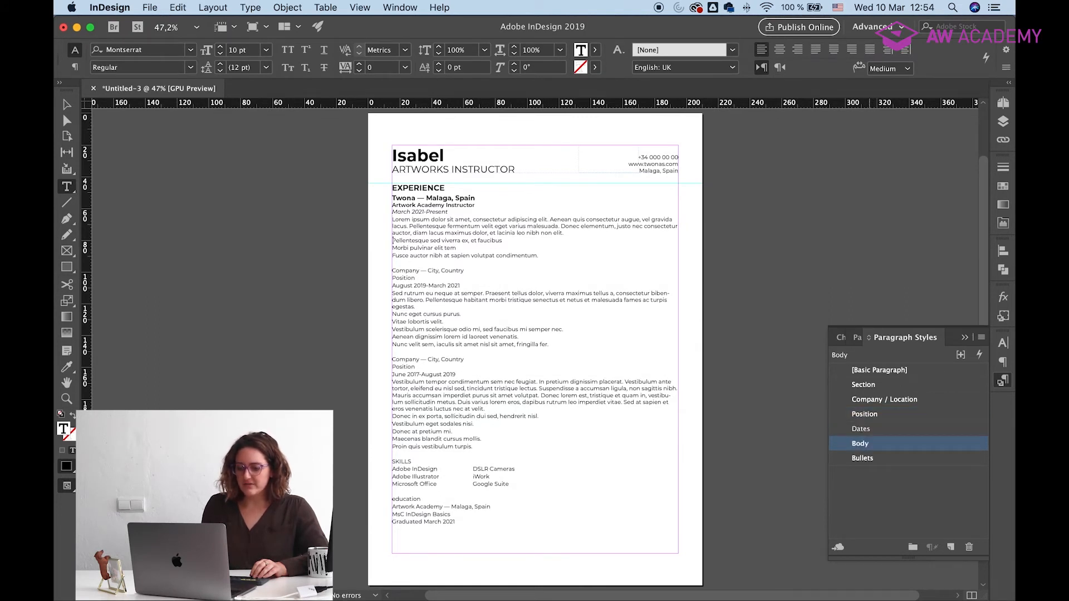
pyautogui.moveTo(412, 256); pyautogui.dragTo(392, 240)
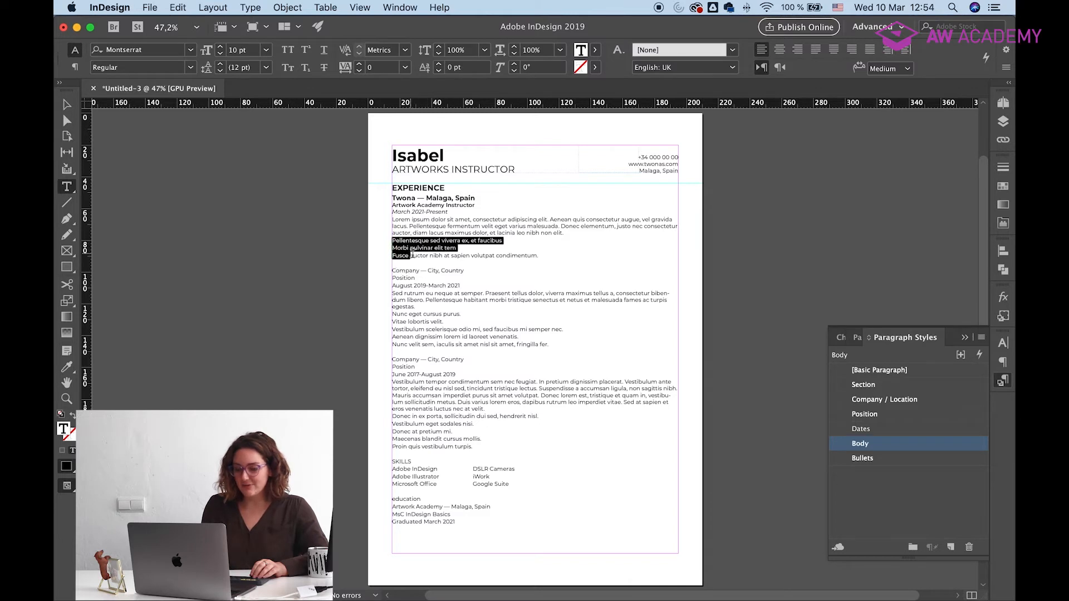
pyautogui.click(860, 458)
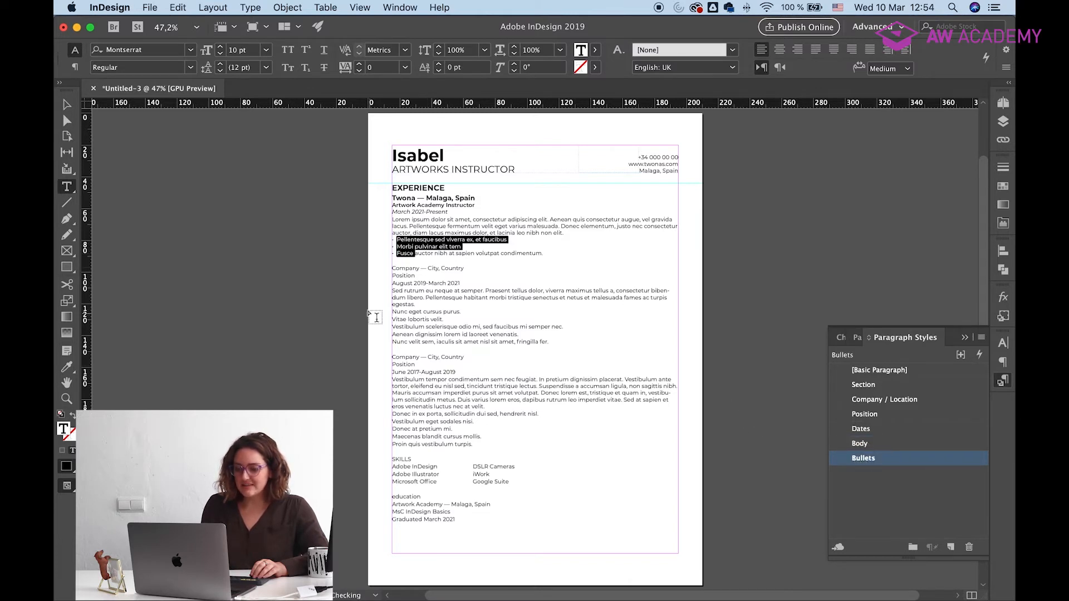
# Place the text cursor on the empty line after the first job's bullets and show hidden characters.
pyautogui.click(408, 260)
pyautogui.click(248, 6)
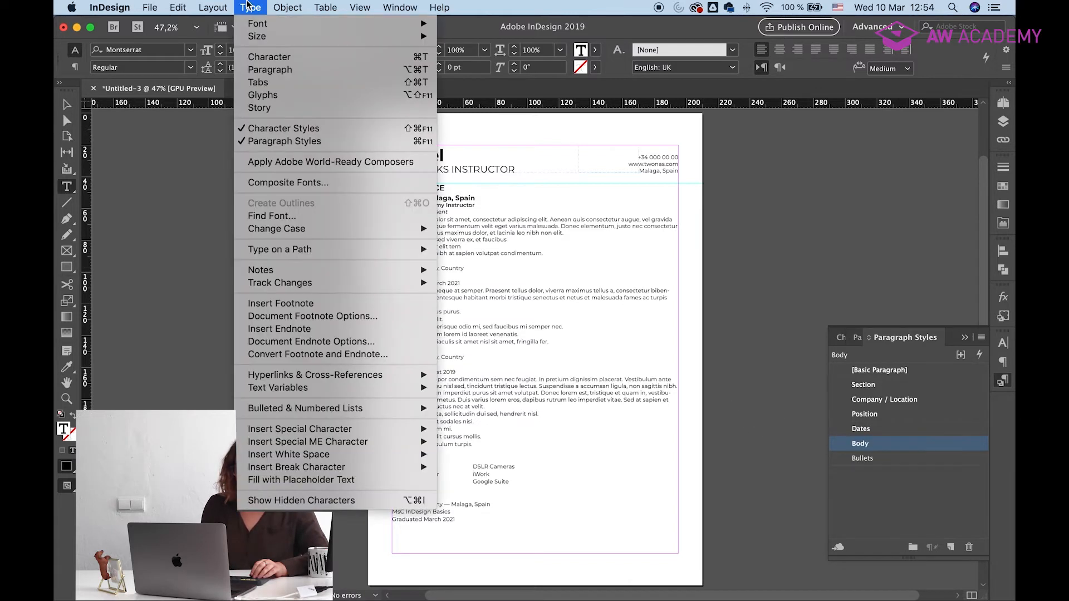
pyautogui.click(289, 500)
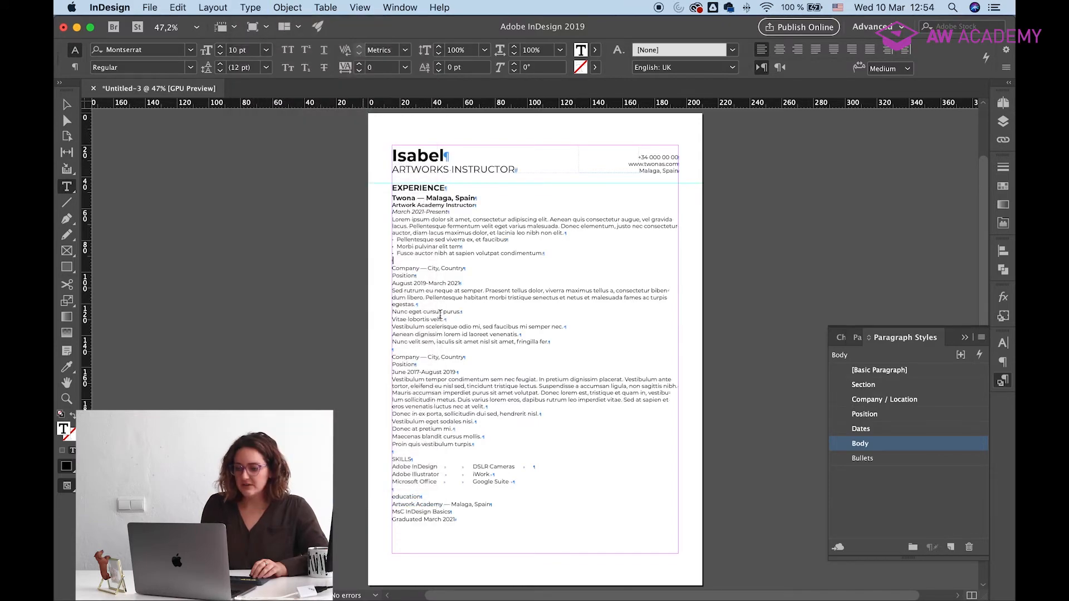
# Delete the empty line above the second job and apply the Company / Location style to its company line.
pyautogui.scroll(5, 403, 262)
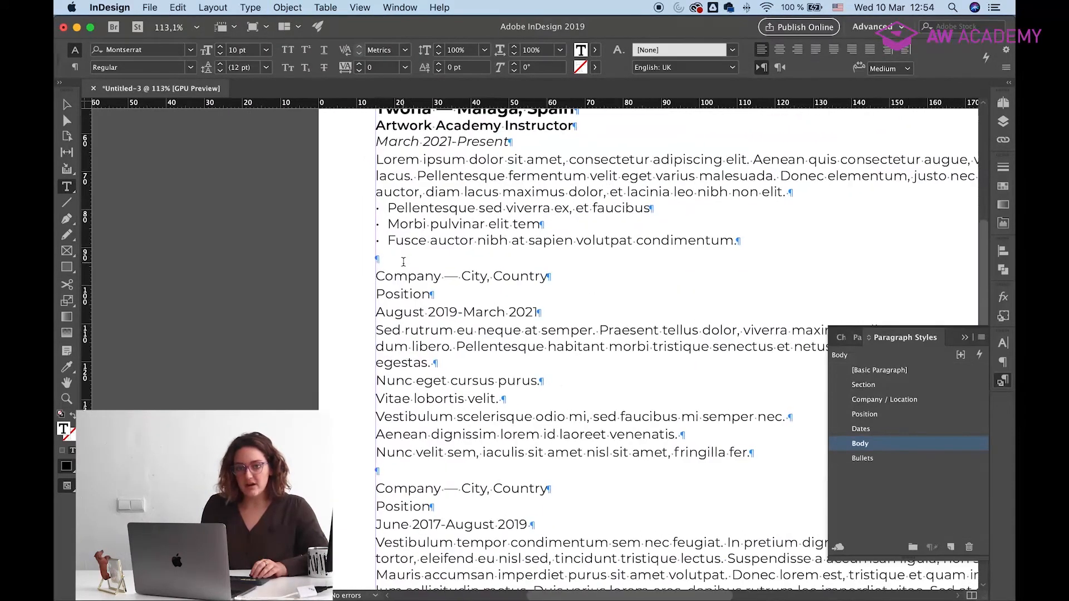
pyautogui.hscroll(5, 403, 262)
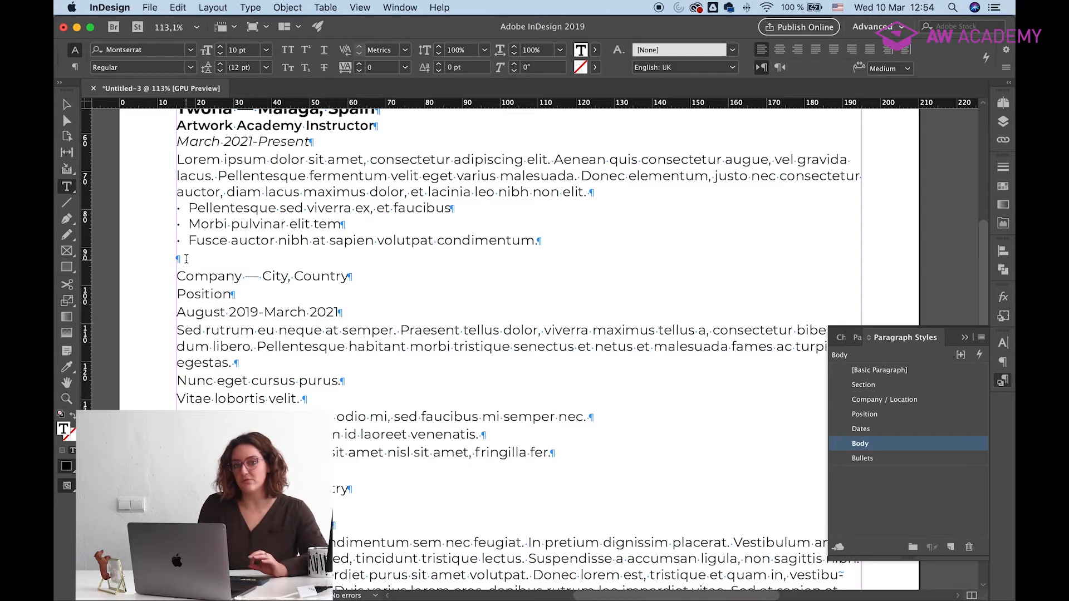
pyautogui.press('Delete')
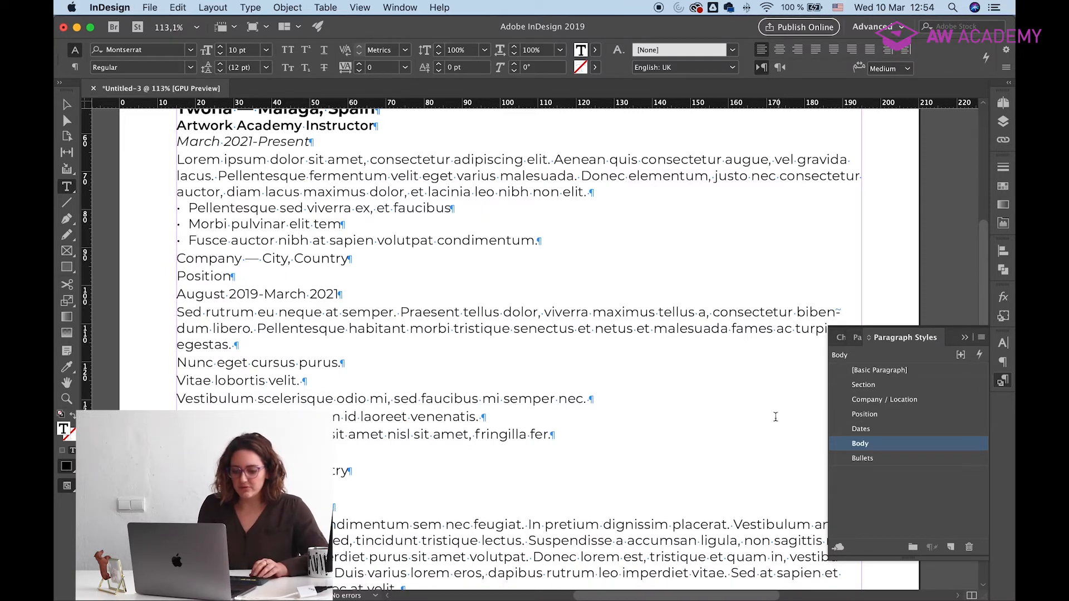
pyautogui.click(881, 401)
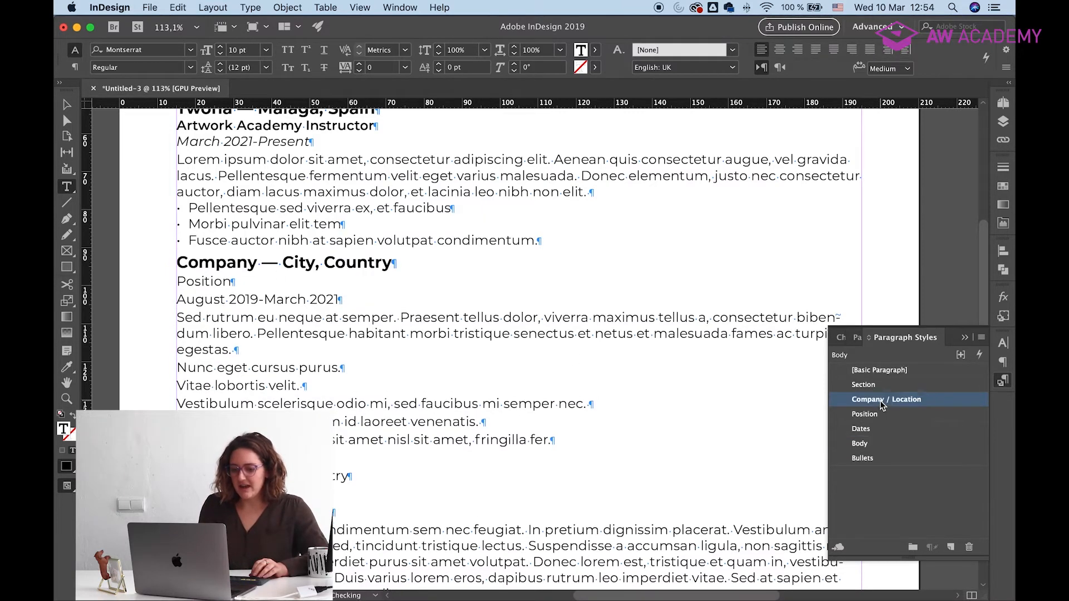
# Set the space before the second job's company line to 4 mm.
pyautogui.scroll(1, 528, 346)
pyautogui.scroll(2, 528, 345)
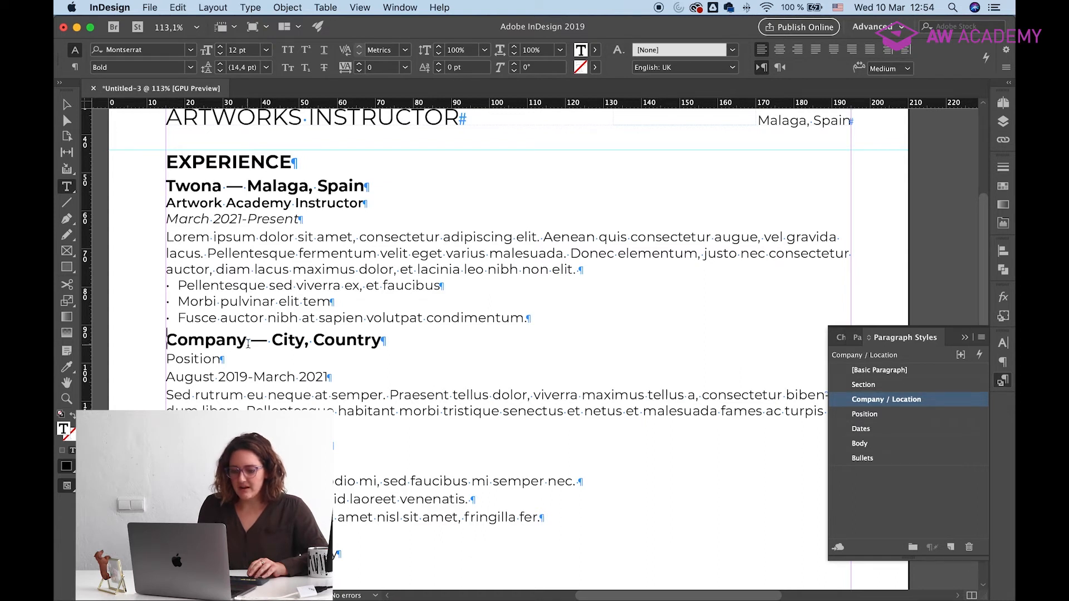
pyautogui.click(1003, 362)
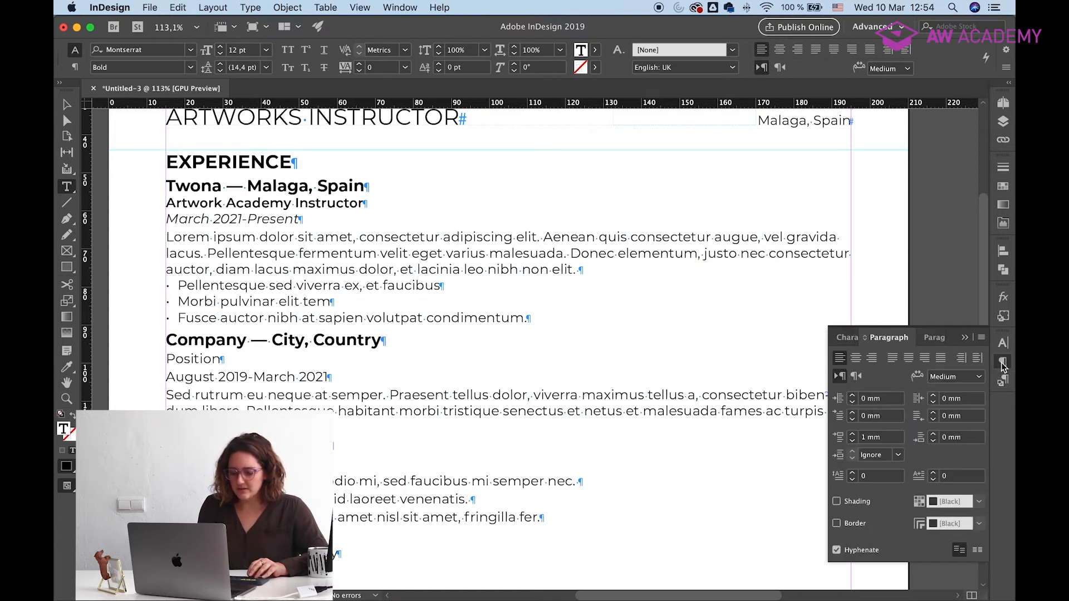
pyautogui.click(852, 435)
pyautogui.click(853, 435)
pyautogui.click(852, 435)
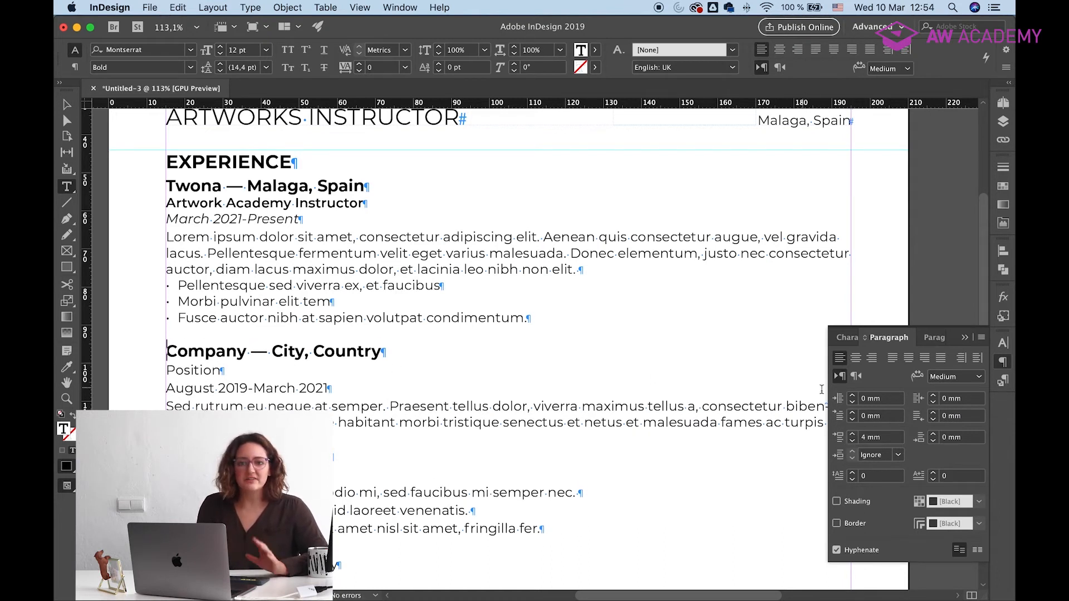
# Create a paragraph style named Company / Location SECOND from the second job's company line with its added space before.
pyautogui.click(1004, 382)
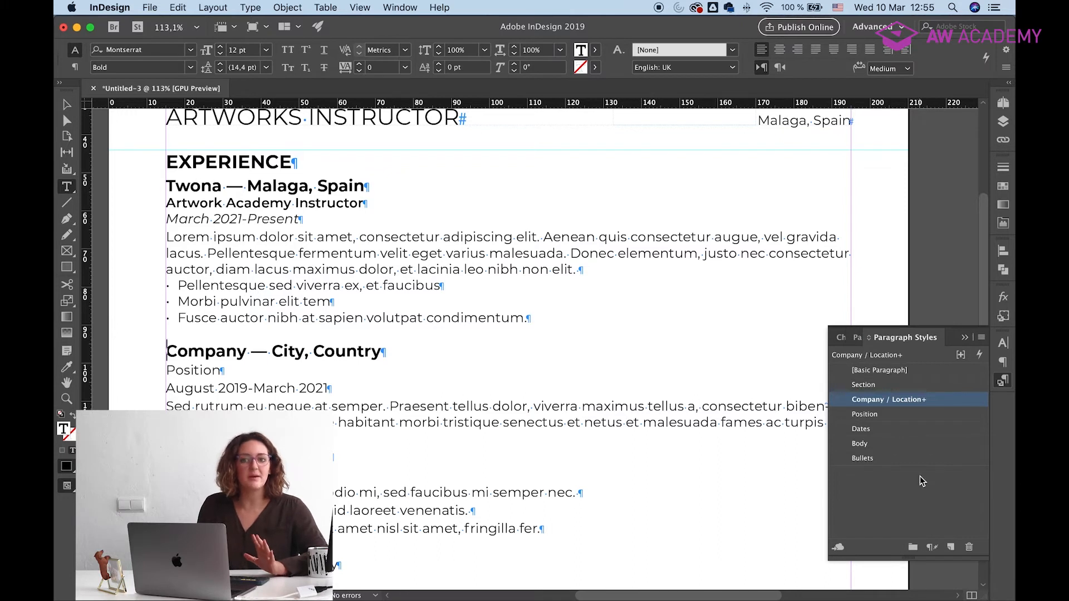
pyautogui.click(951, 548)
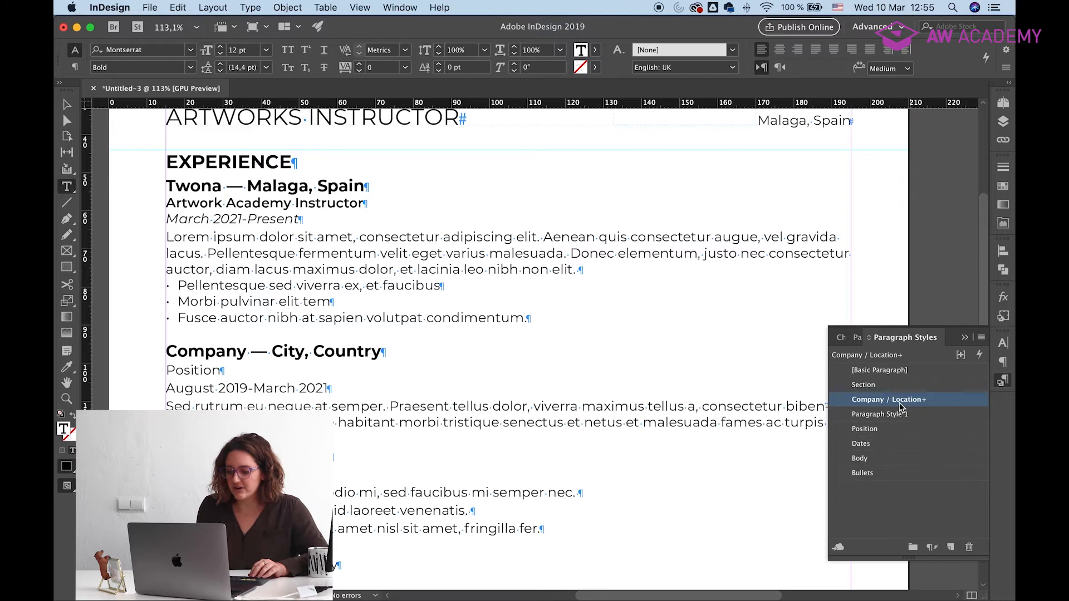
pyautogui.doubleClick(898, 415)
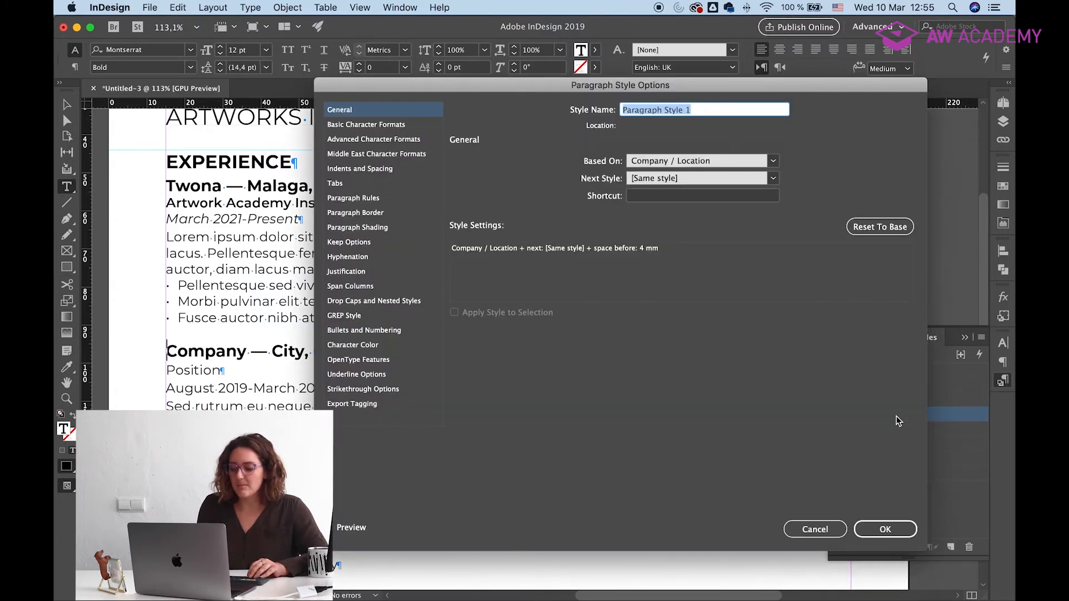
pyautogui.write('Company / Location')
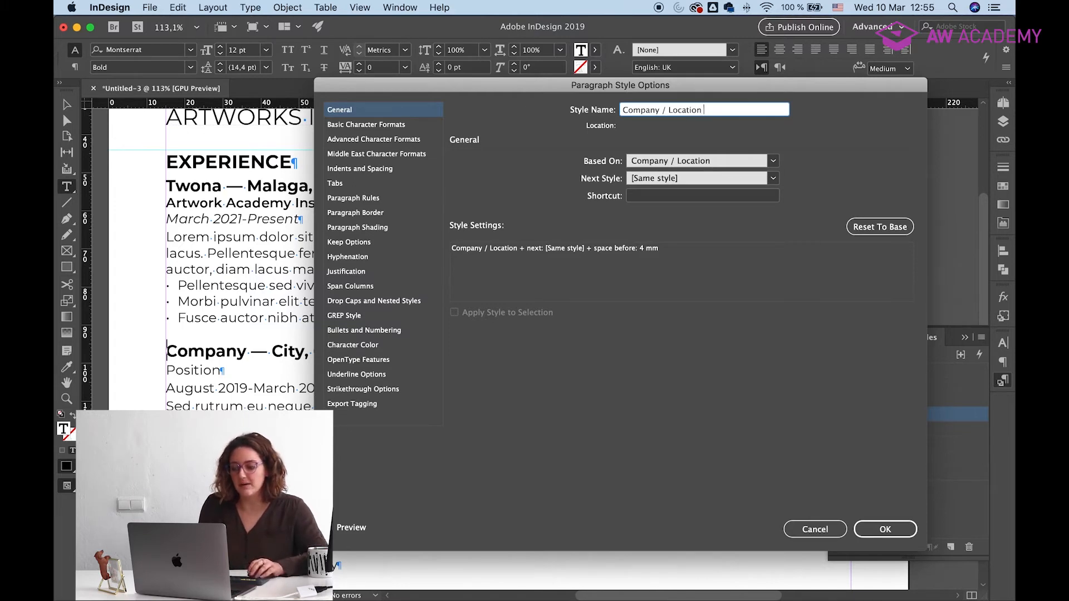
pyautogui.write('SECOND')
pyautogui.press('Return')
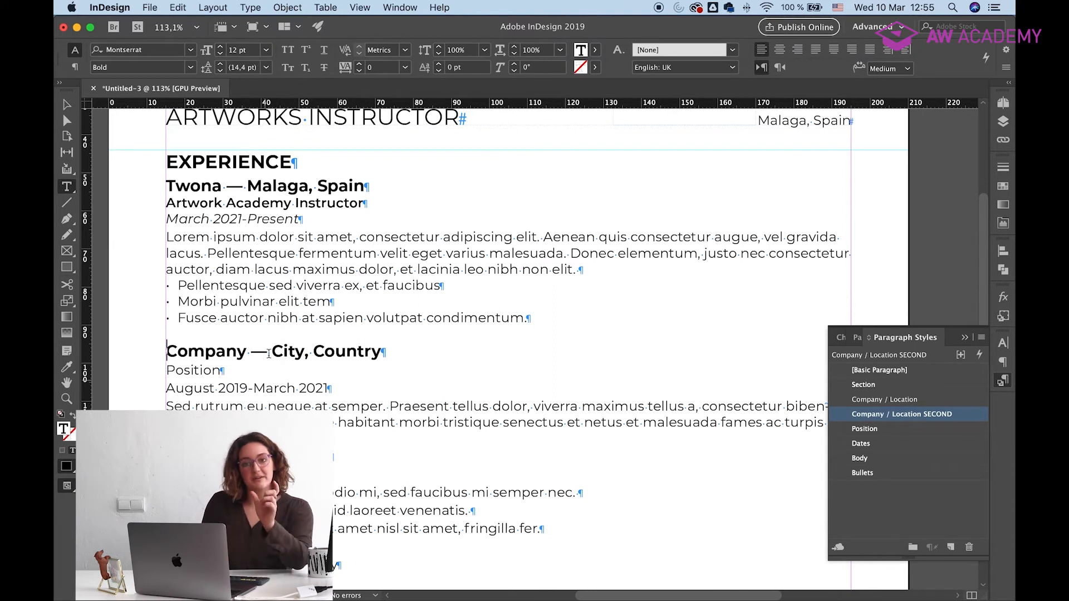
# Apply the Position, Dates and Bullets styles to the second job's position line, date line and five short lines.
pyautogui.click(293, 187)
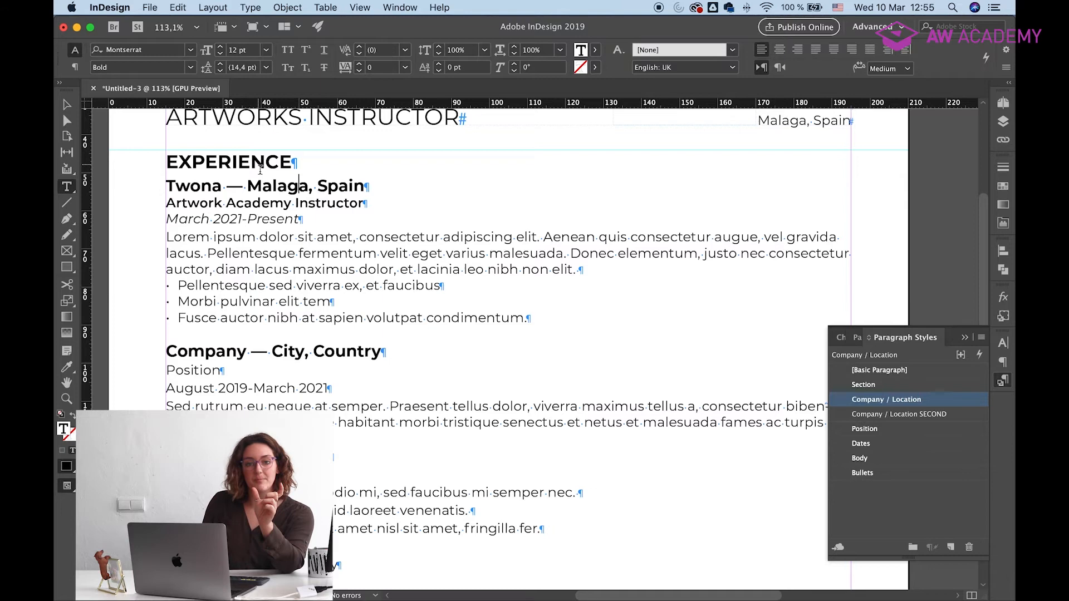
pyautogui.click(243, 354)
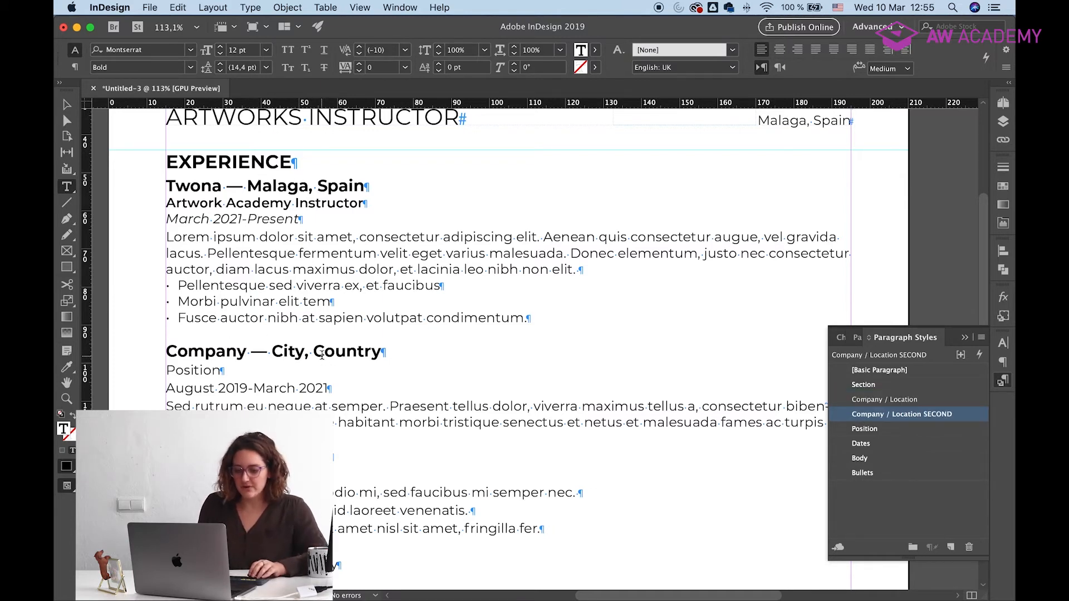
pyautogui.scroll(-3, 321, 355)
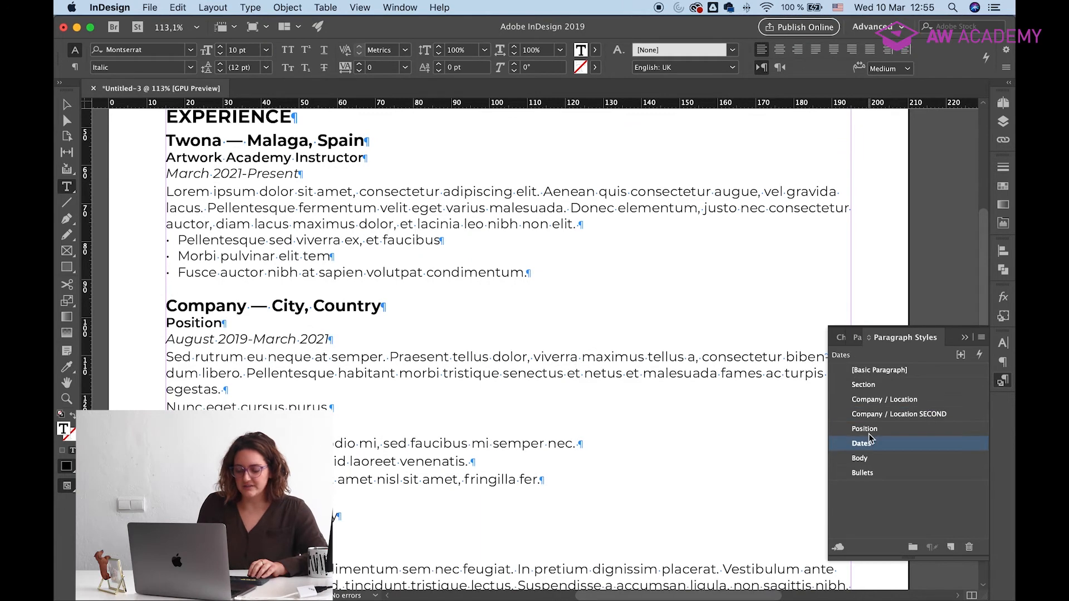
pyautogui.press('Down')
pyautogui.moveTo(213, 407); pyautogui.dragTo(474, 462)
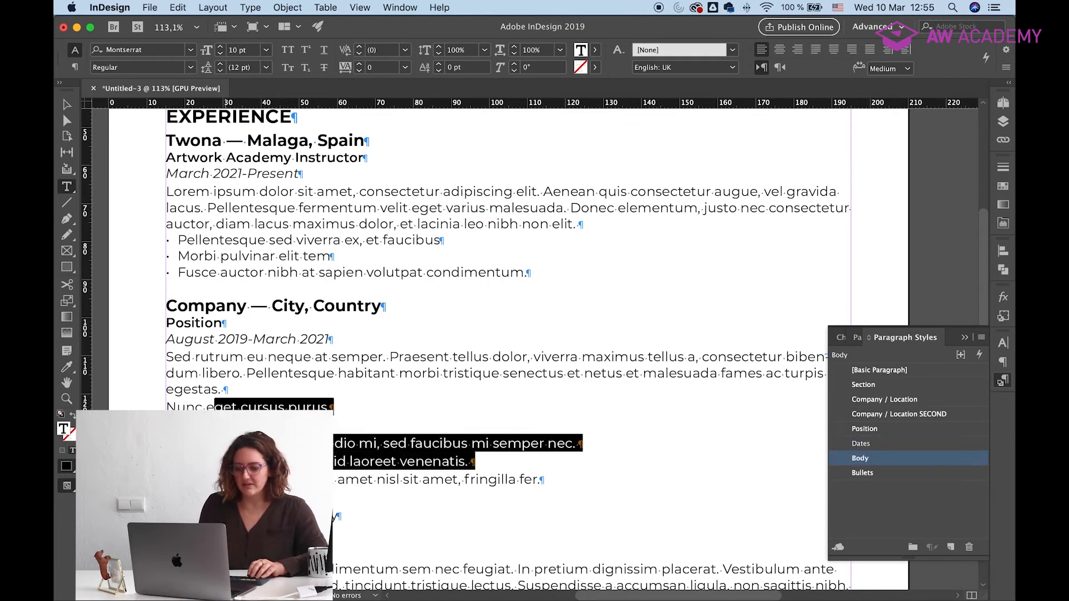
pyautogui.click(871, 474)
# Delete the empty line above the third job and apply the Company / Location SECOND style to its company line.
pyautogui.scroll(-5, 558, 458)
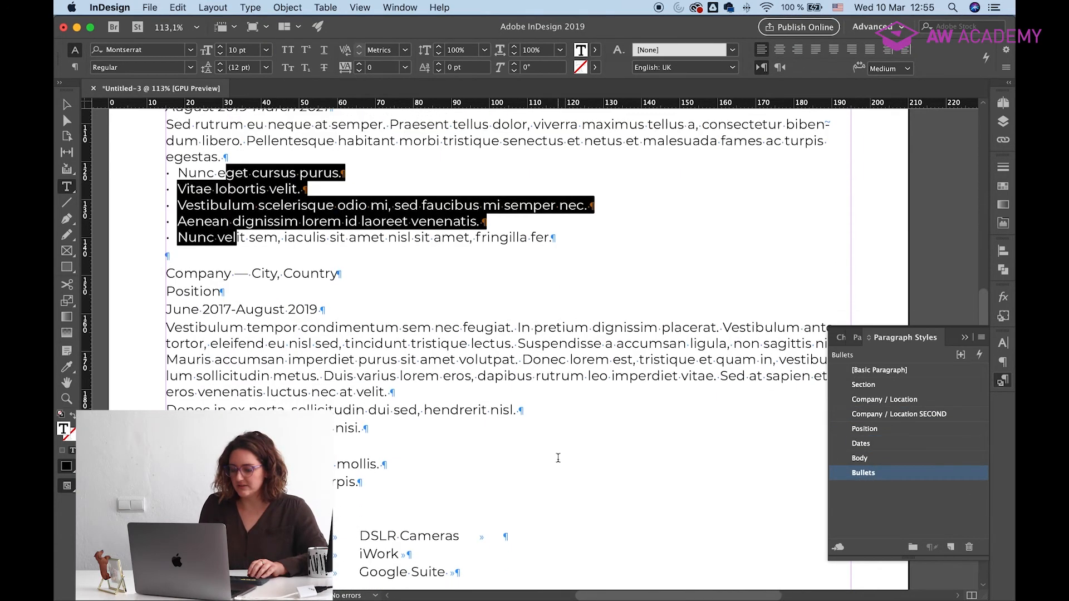
pyautogui.click(184, 258)
pyautogui.press('Delete')
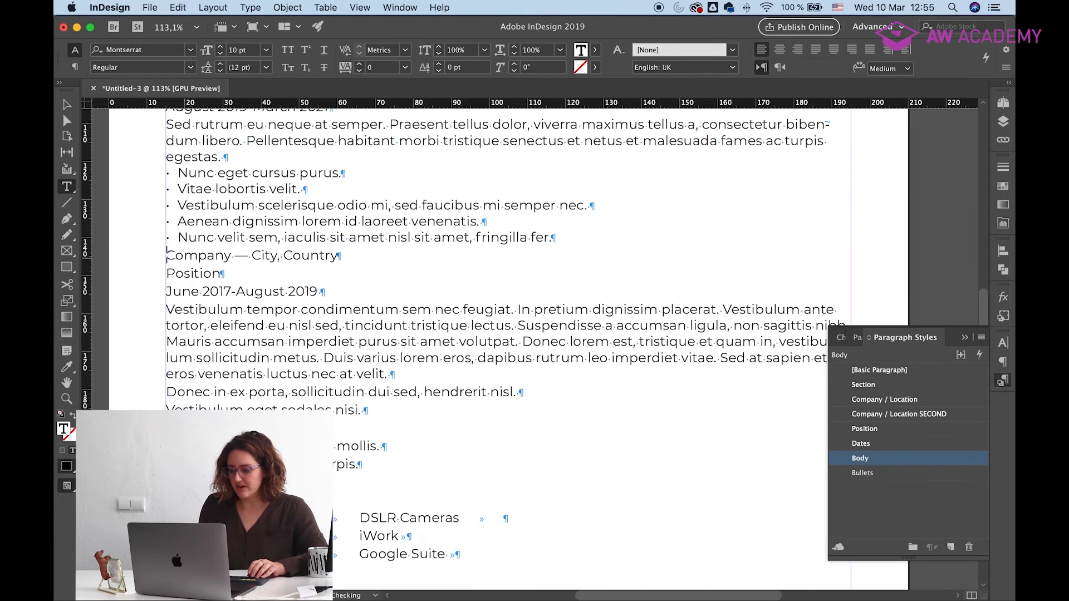
pyautogui.click(873, 415)
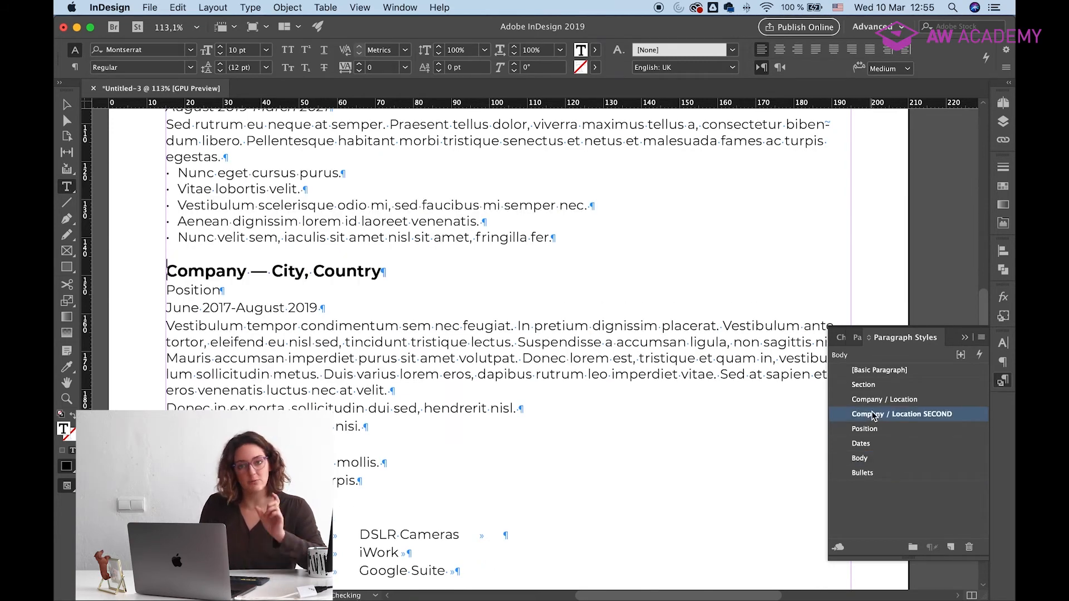
# Apply the Position, Dates and Bullets styles to the third job's position line, date line and five short lines.
pyautogui.press('Down')
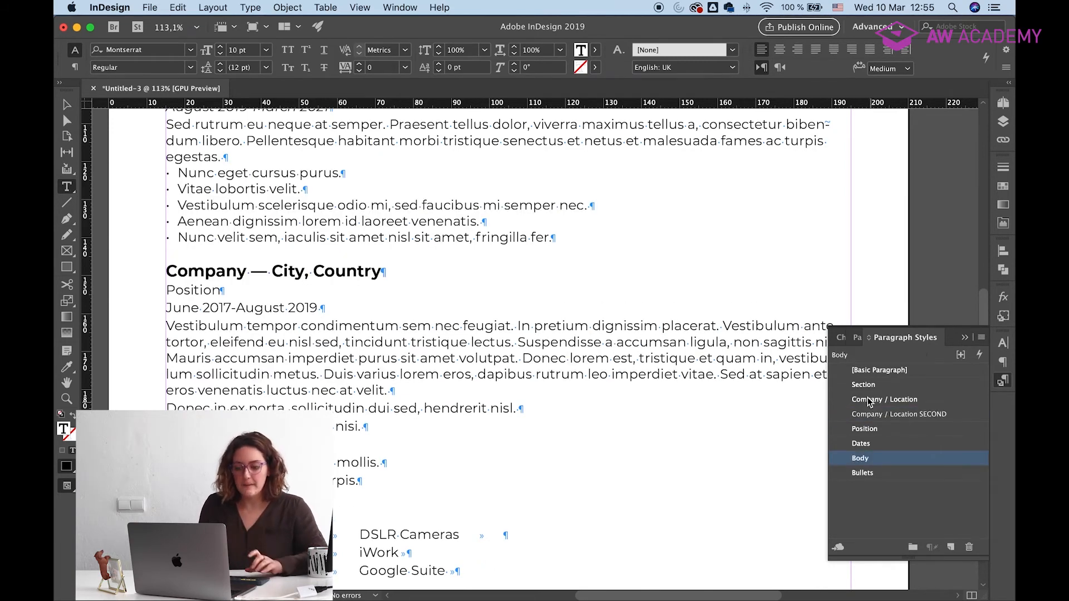
pyautogui.click(865, 428)
pyautogui.press('Down')
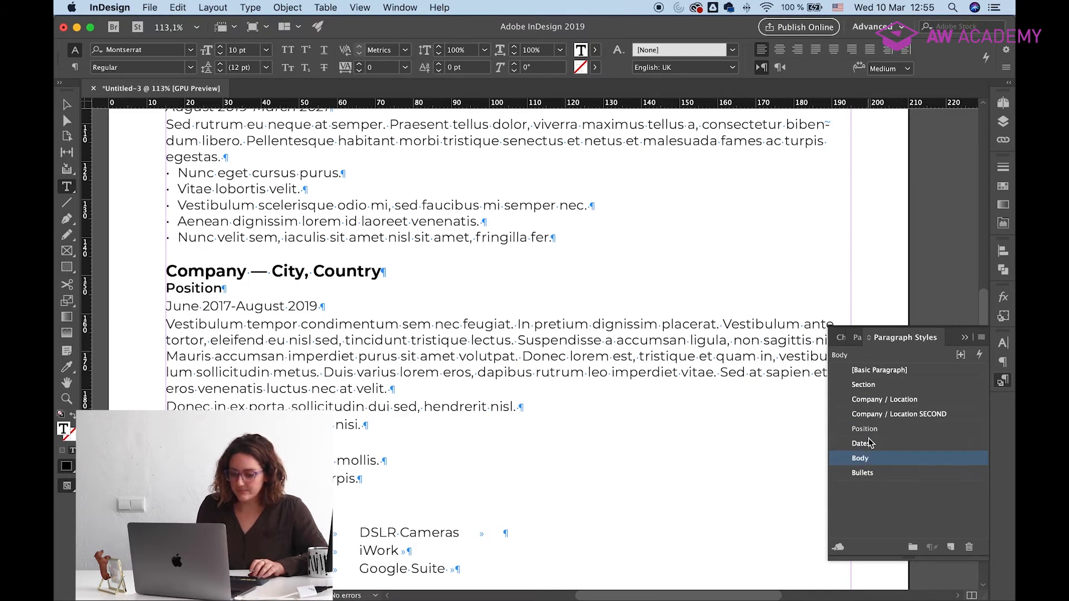
pyautogui.click(863, 444)
pyautogui.moveTo(338, 476); pyautogui.dragTo(230, 405)
pyautogui.click(863, 472)
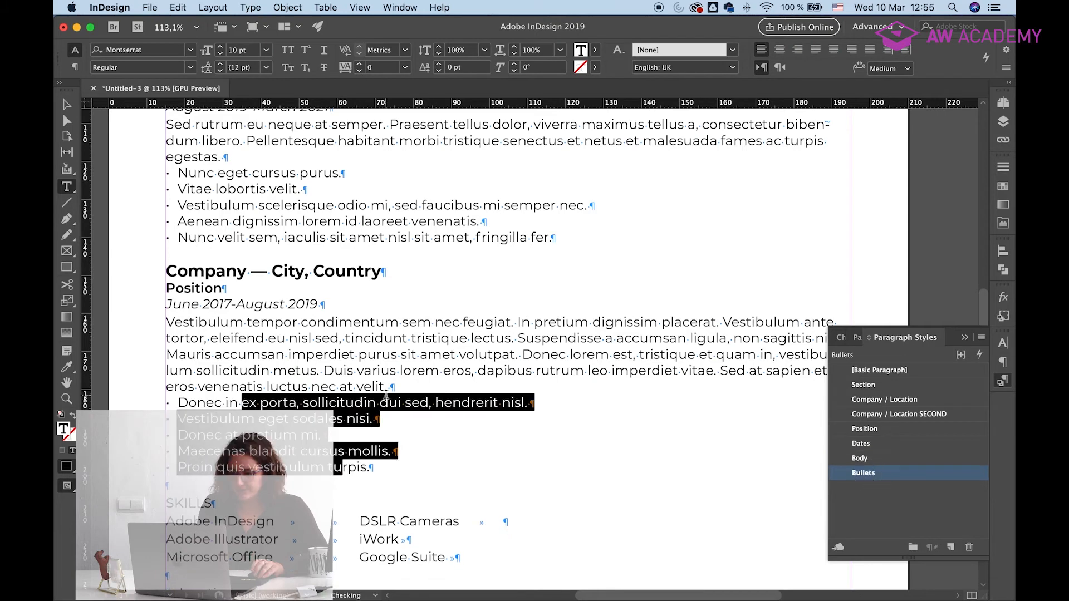
# Delete the empty line above the SKILLS heading and apply the Section style to the heading.
pyautogui.scroll(-10, 387, 399)
pyautogui.click(181, 168)
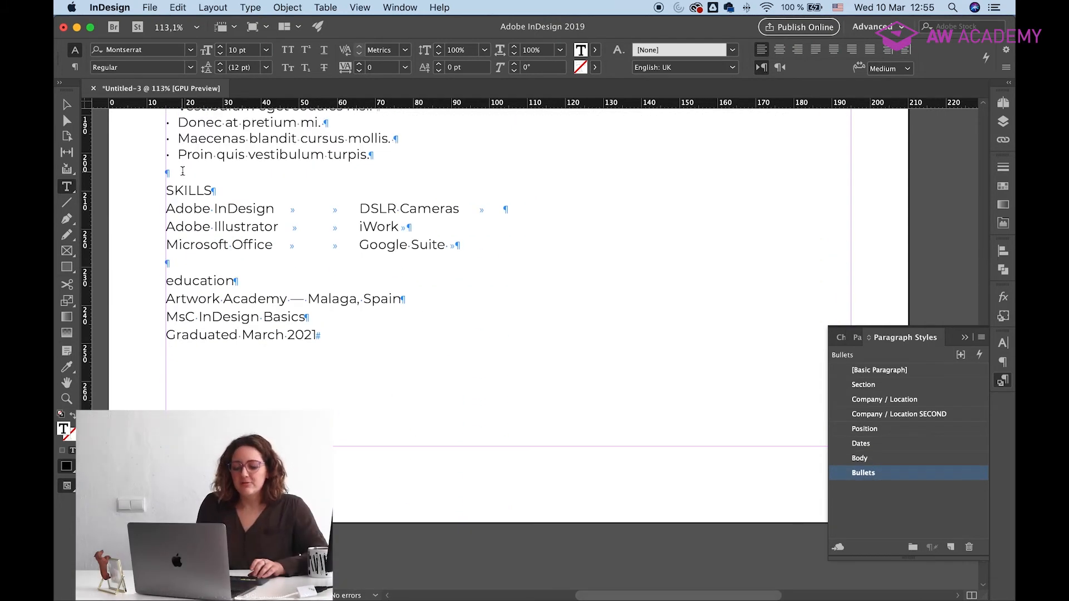
pyautogui.press('Delete')
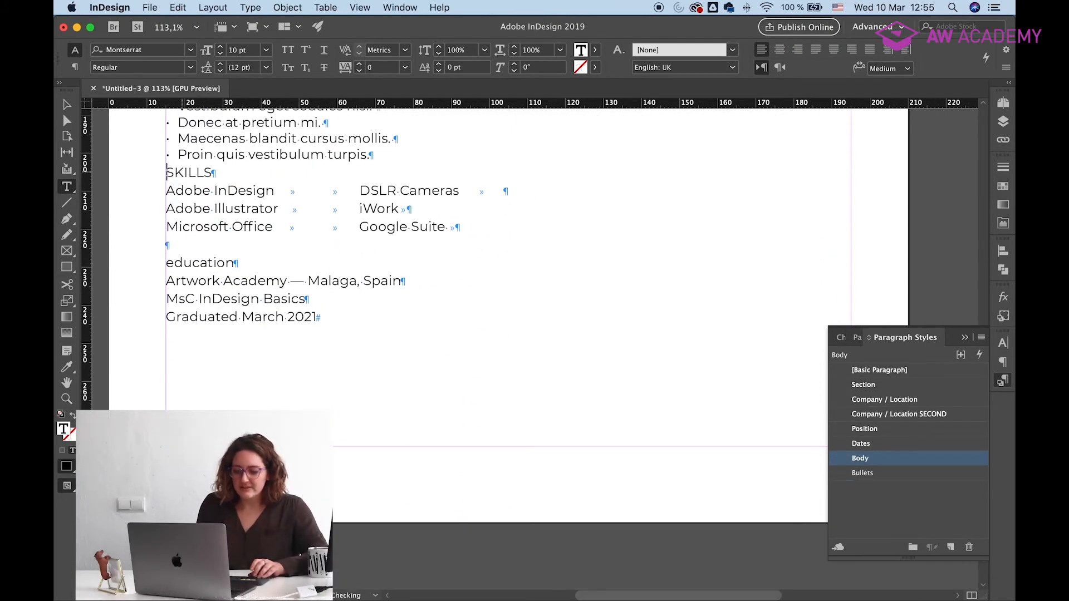
pyautogui.click(861, 386)
# Set the space before to 7 mm in the Section paragraph style.
pyautogui.scroll(20, 298, 235)
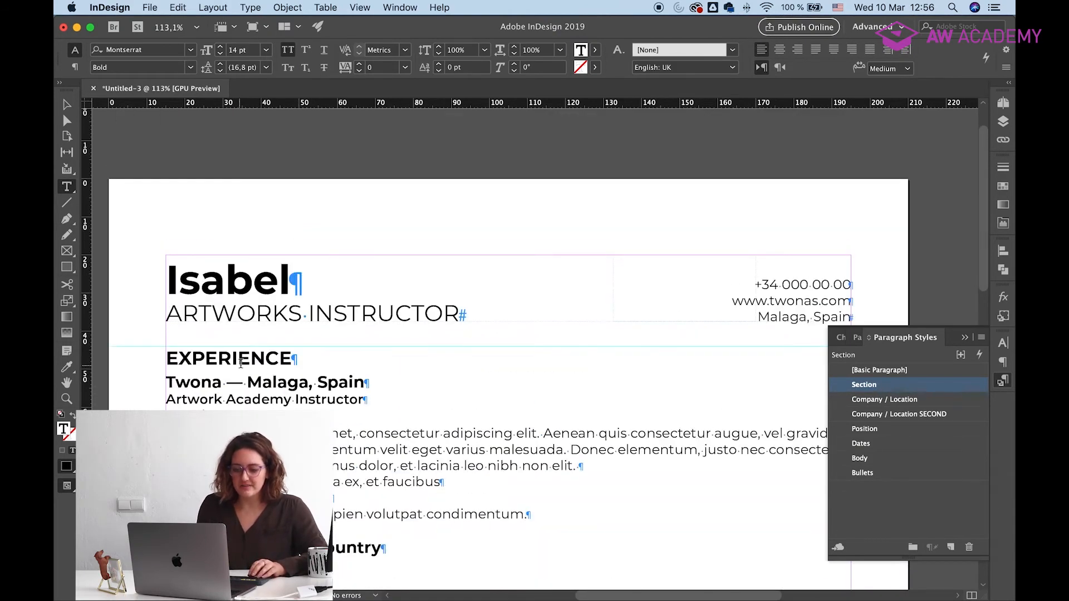
pyautogui.scroll(-20, 241, 363)
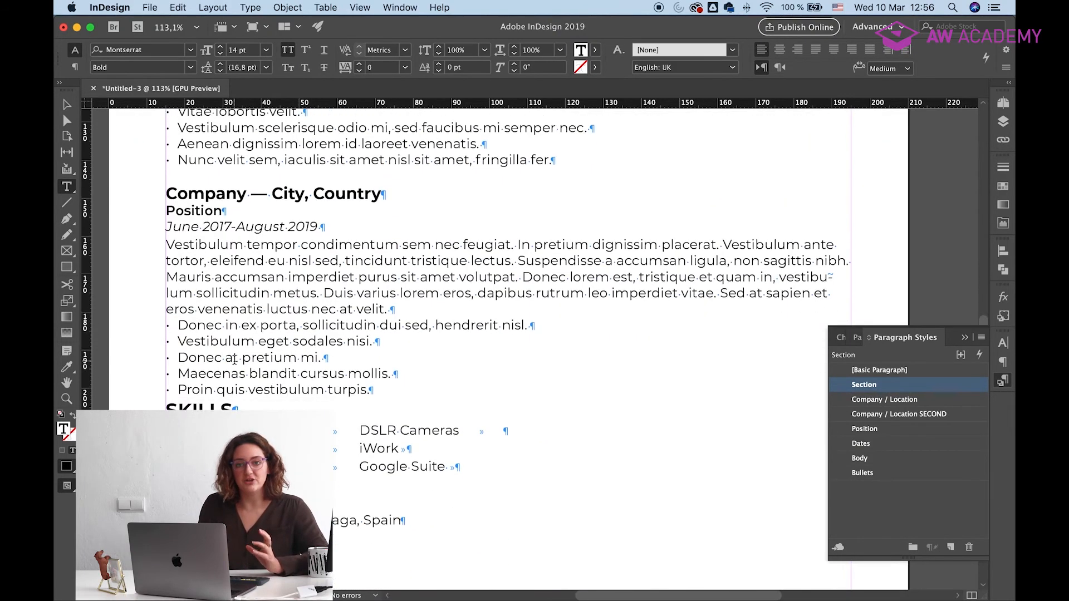
pyautogui.scroll(-1, 235, 359)
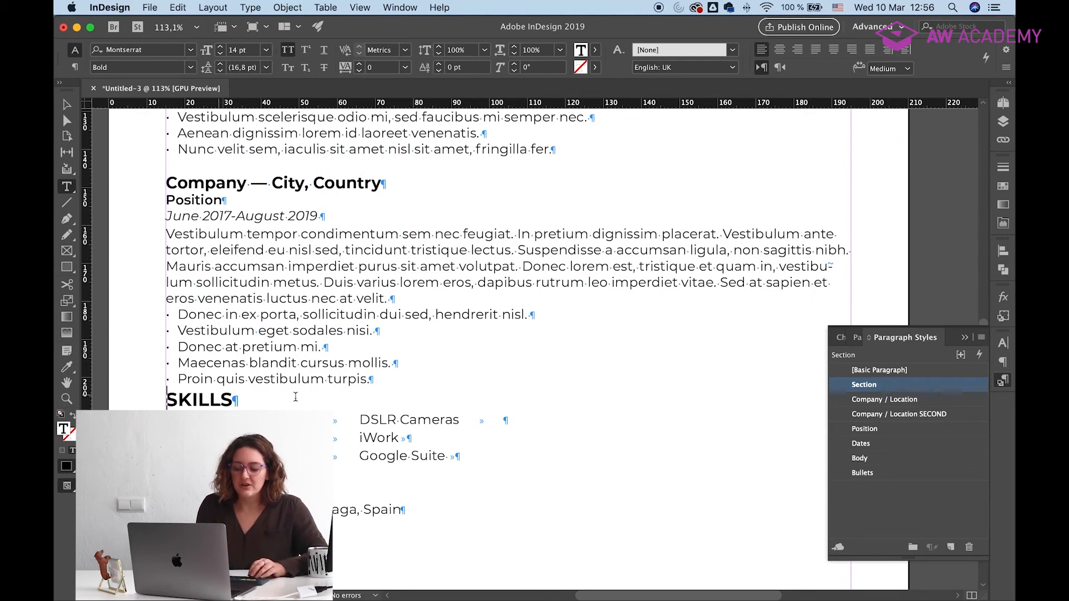
pyautogui.doubleClick(904, 386)
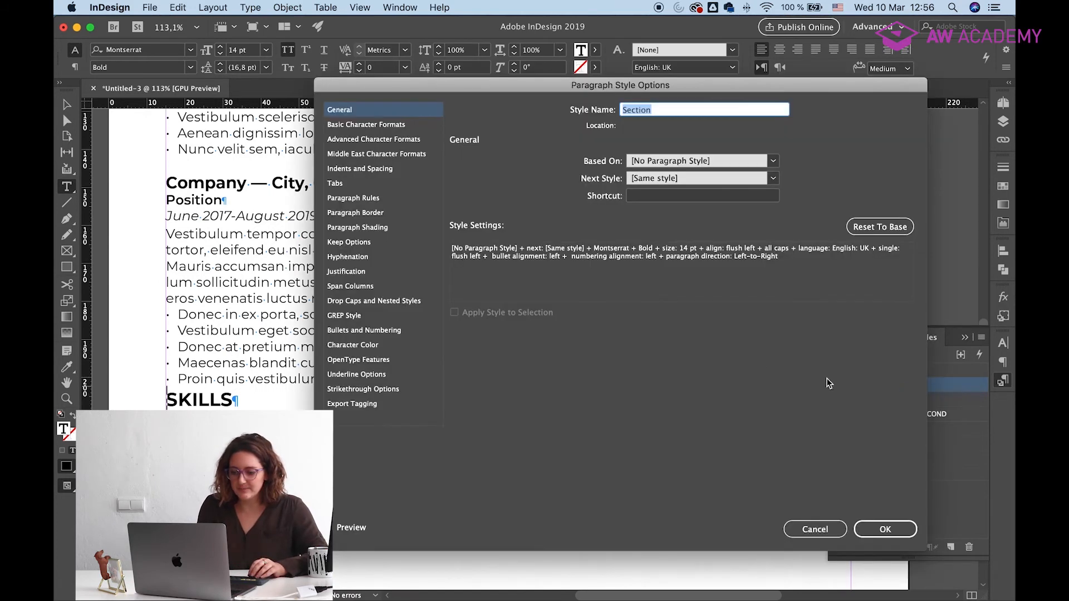
pyautogui.click(363, 169)
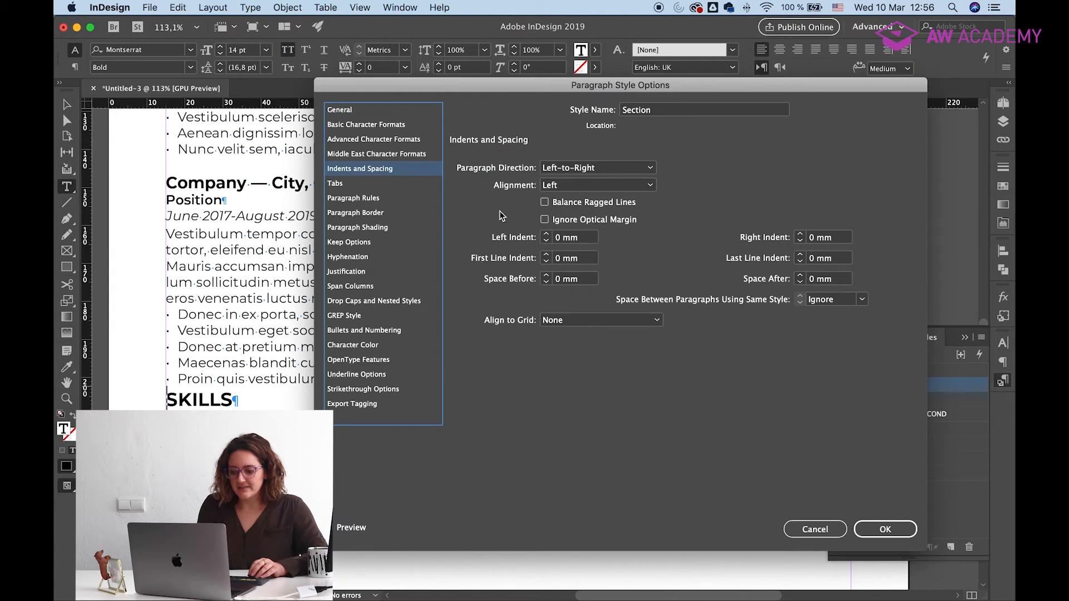
pyautogui.click(546, 276)
pyautogui.click(546, 277)
pyautogui.click(546, 276)
pyautogui.click(547, 277)
pyautogui.click(547, 276)
pyautogui.click(547, 276)
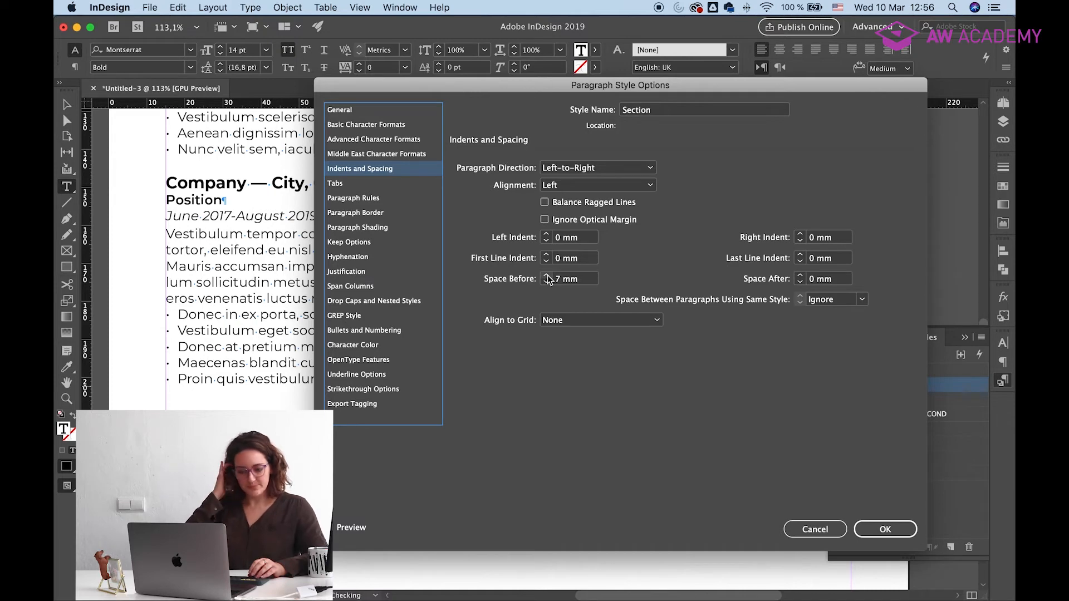
pyautogui.click(884, 530)
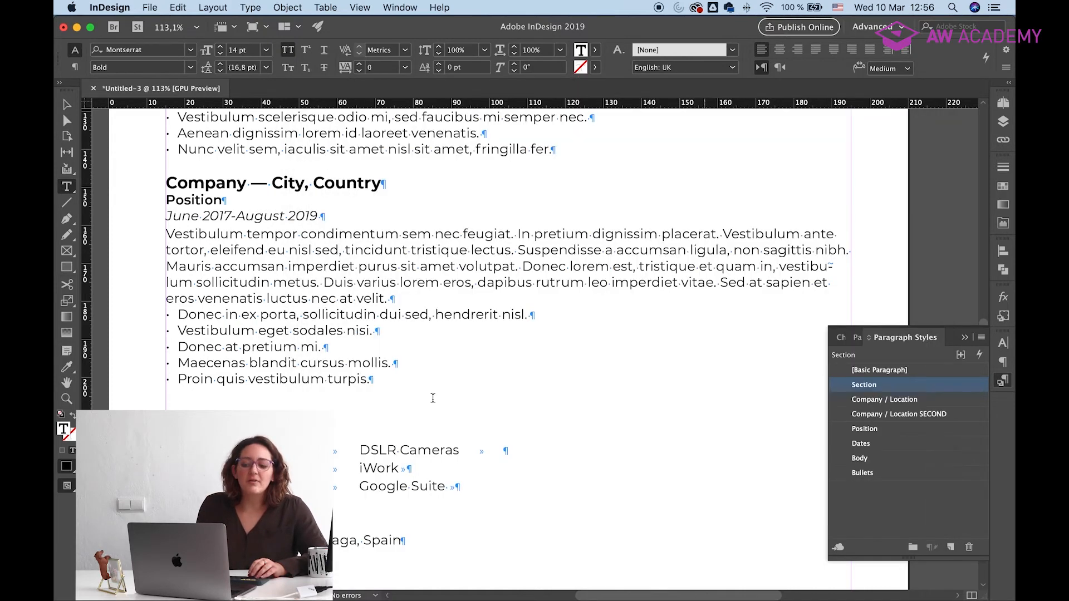
# Delete the empty line above the education heading and apply the Section style to the heading.
pyautogui.scroll(-2, 373, 379)
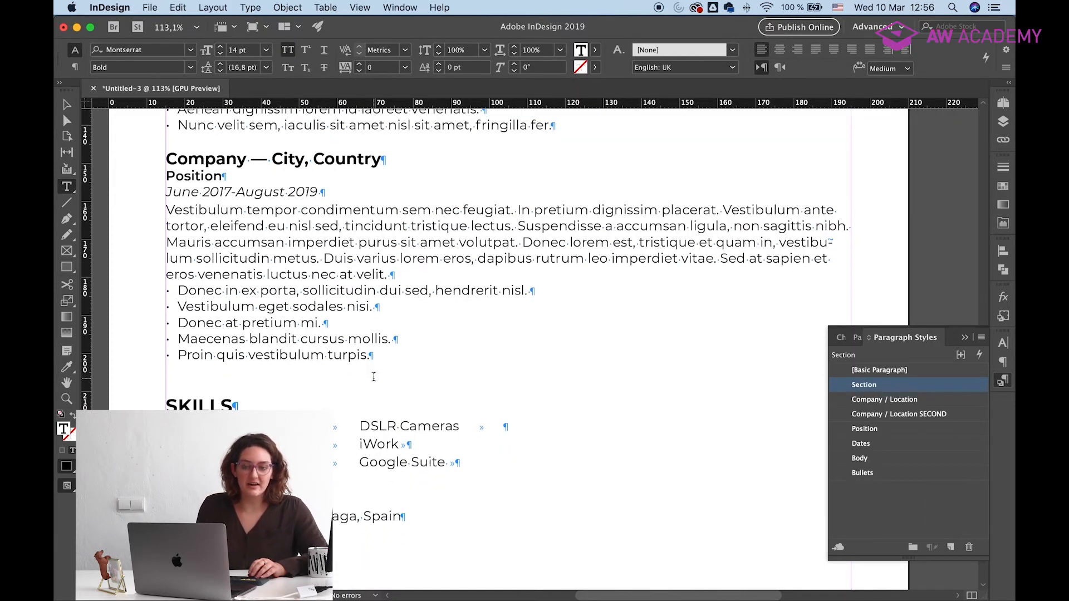
pyautogui.scroll(1, 373, 377)
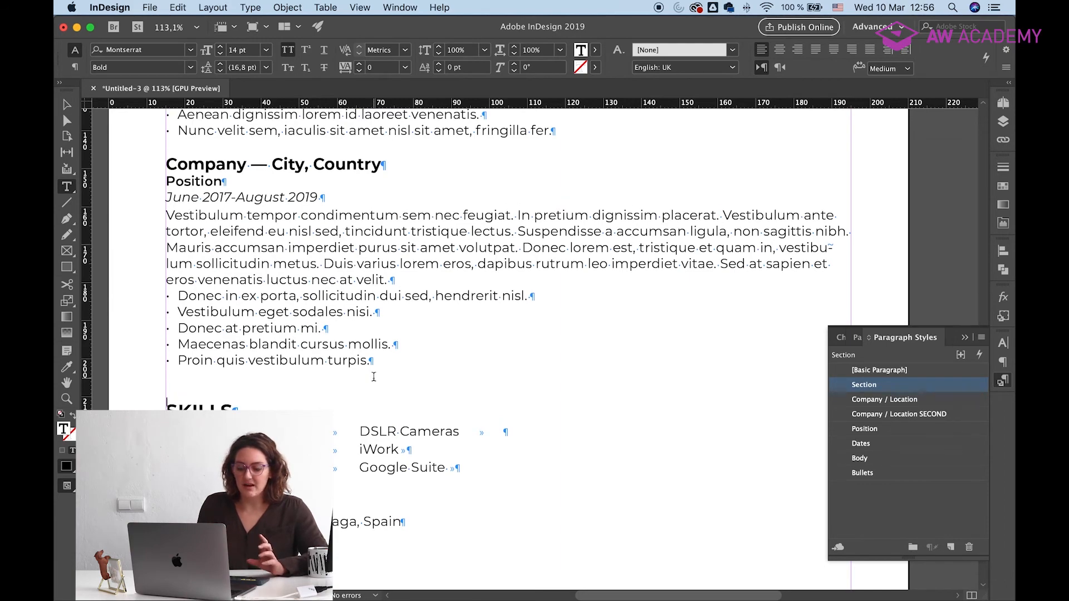
pyautogui.scroll(20, 374, 377)
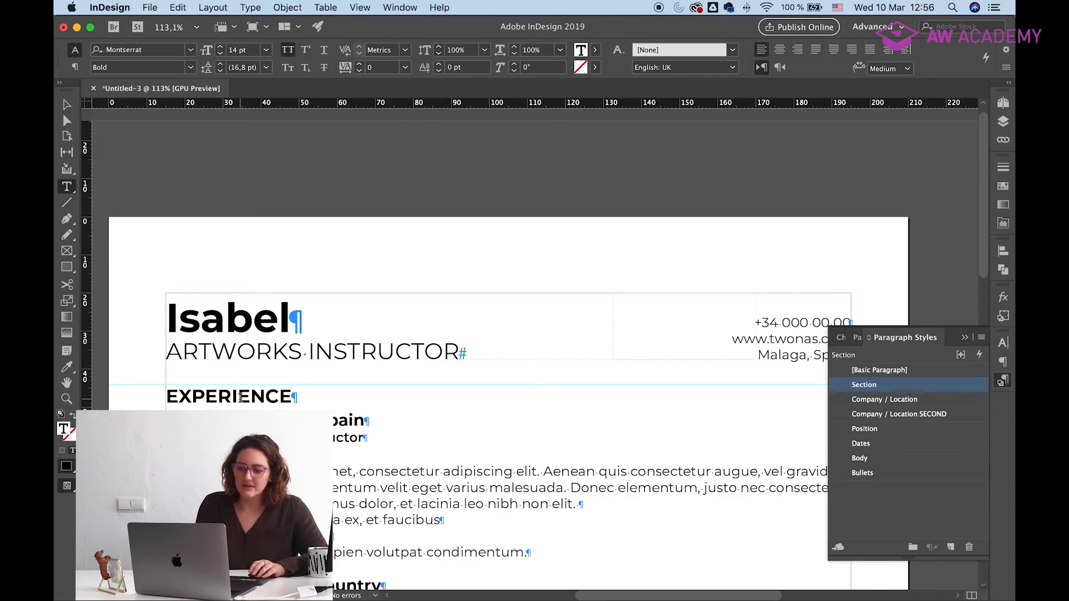
pyautogui.scroll(-20, 240, 398)
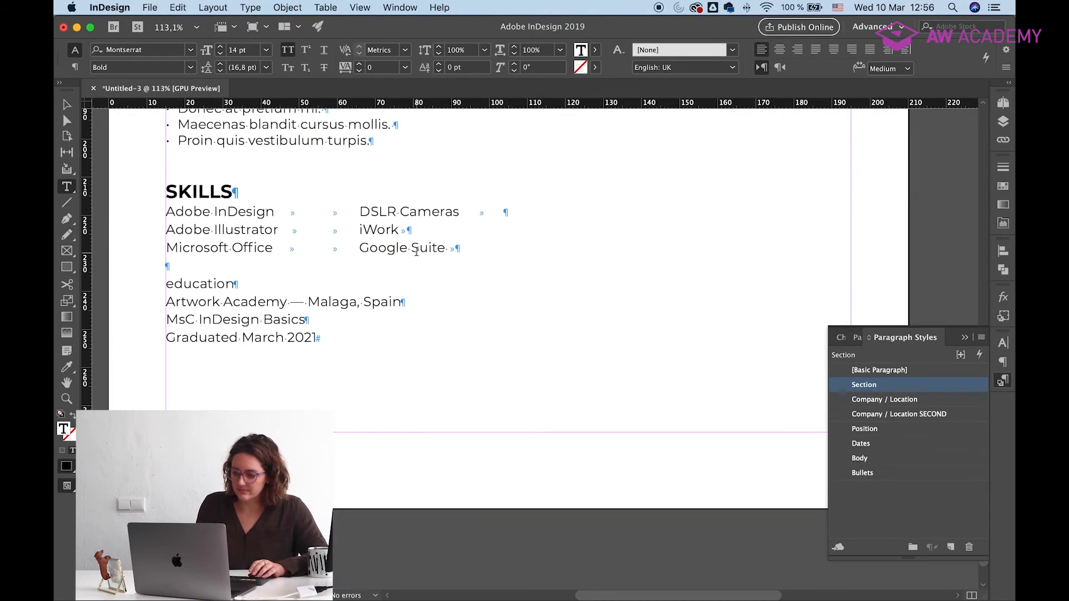
pyautogui.click(188, 265)
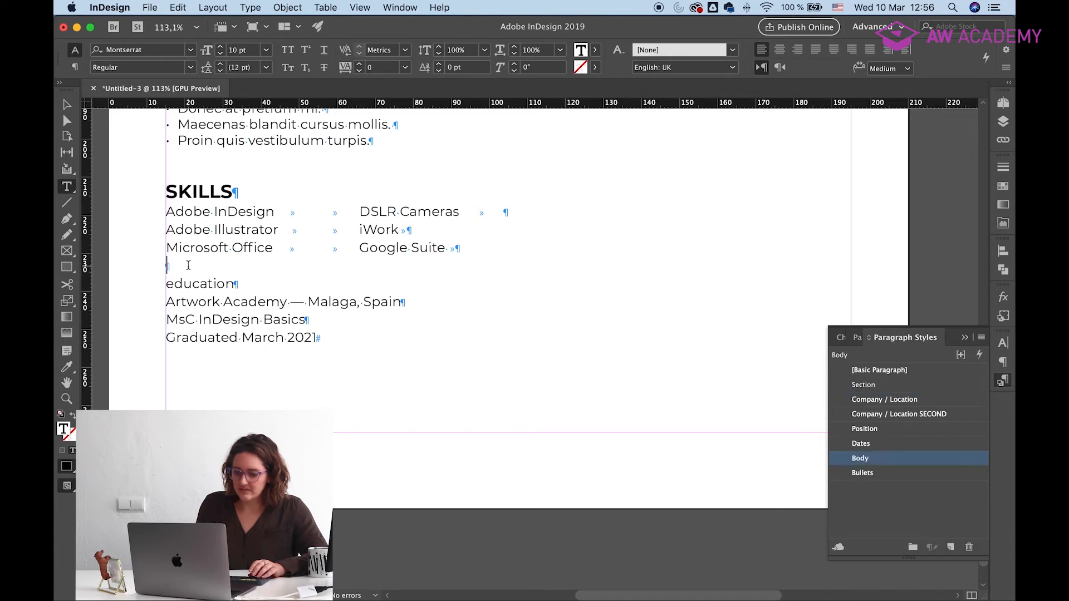
pyautogui.press('Delete')
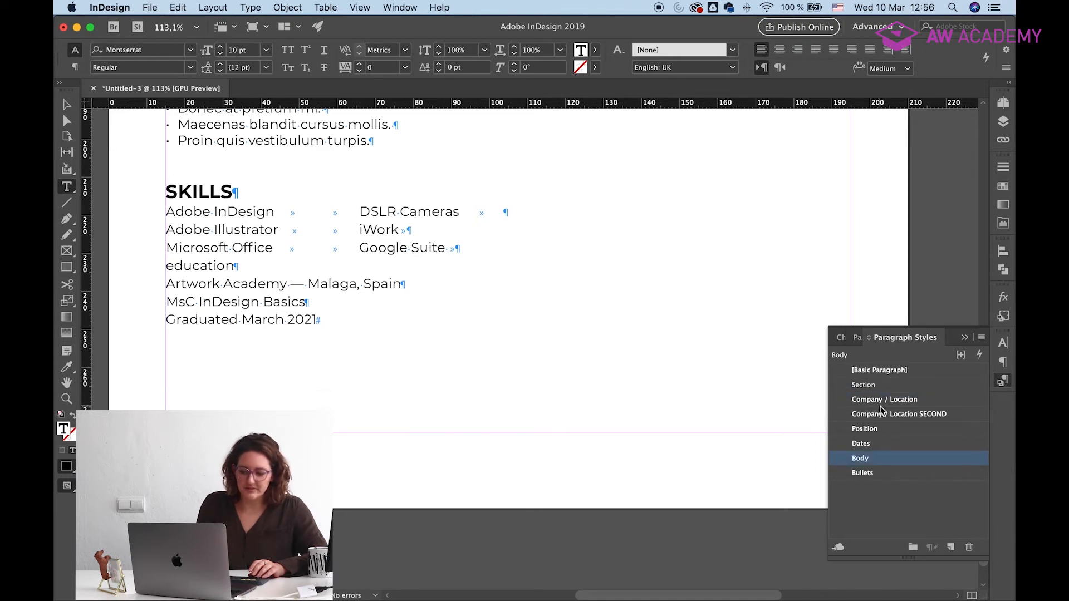
pyautogui.click(863, 385)
# Apply the Company / Location style to the Artwork Academy line below the education heading.
pyautogui.press('Down')
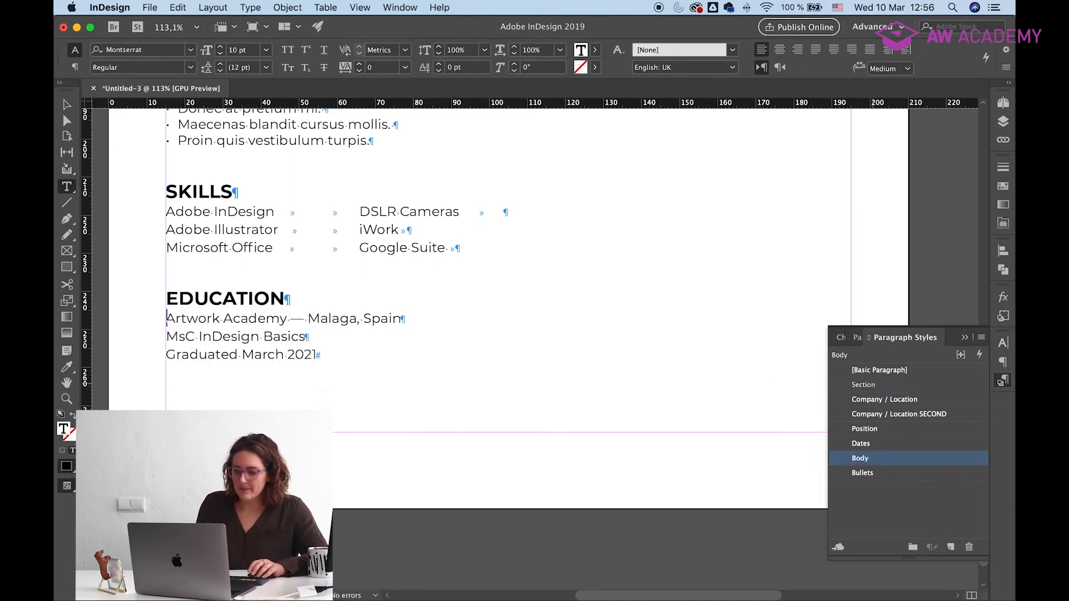
pyautogui.click(895, 404)
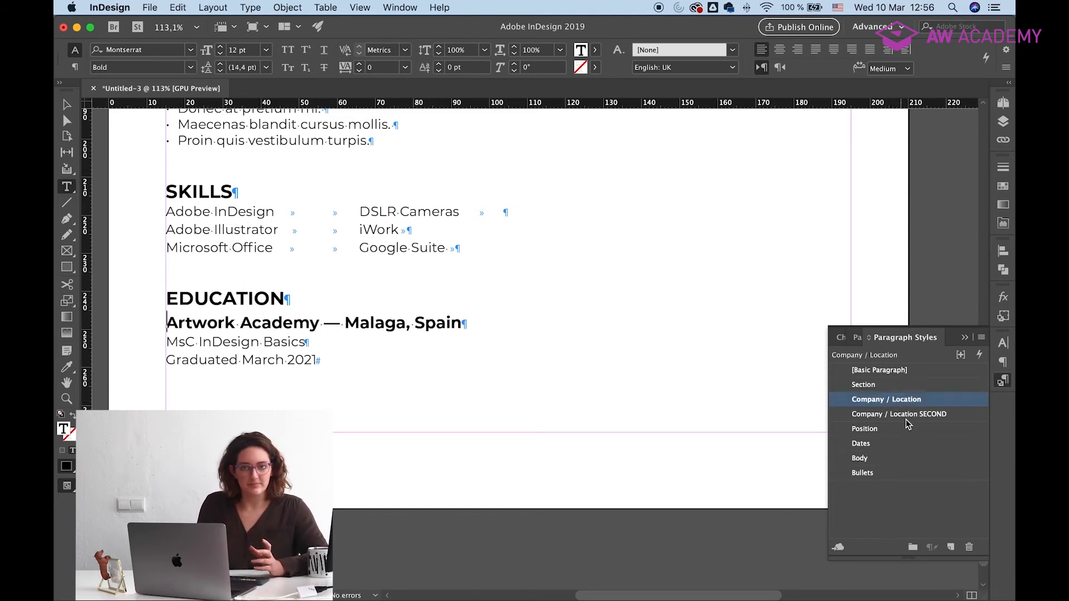
pyautogui.click(905, 416)
pyautogui.click(901, 402)
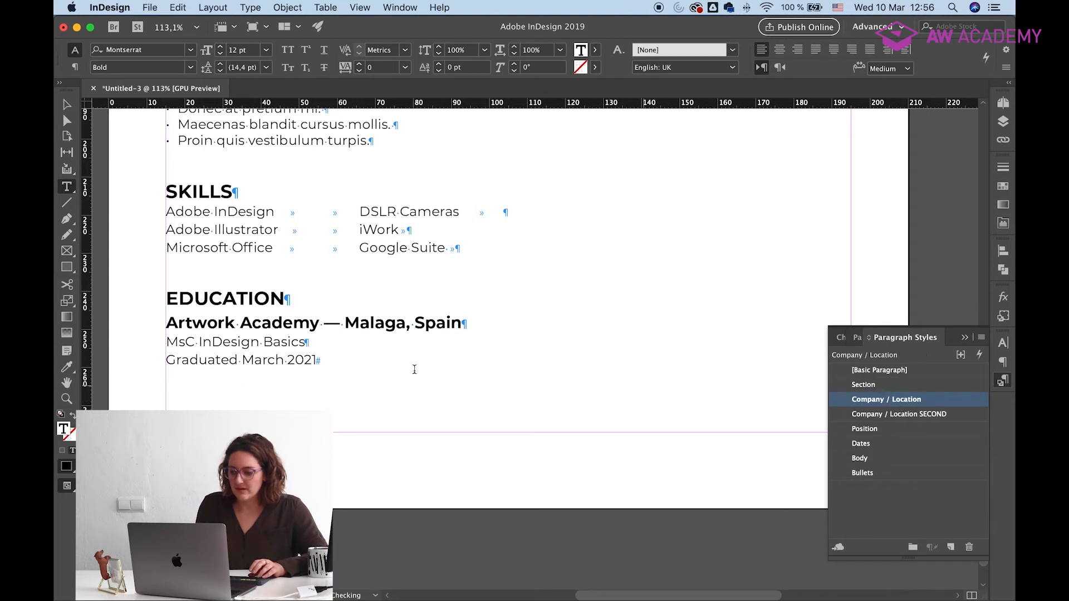
# Apply the Position style to the MsC InDesign Basics line and place the text cursor in the graduation line.
pyautogui.click(199, 342)
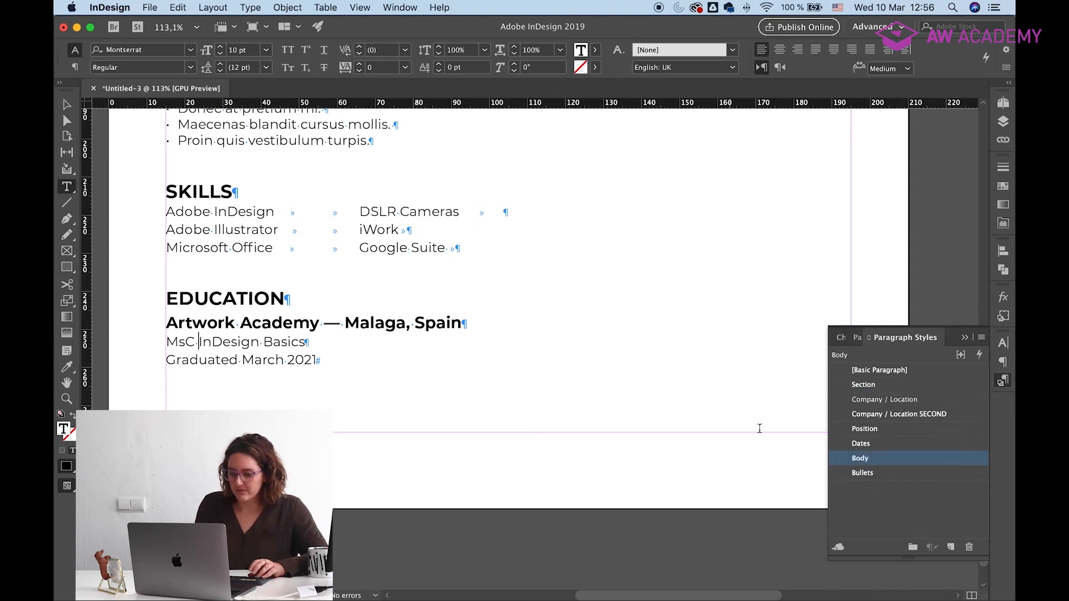
pyautogui.click(871, 433)
pyautogui.click(295, 360)
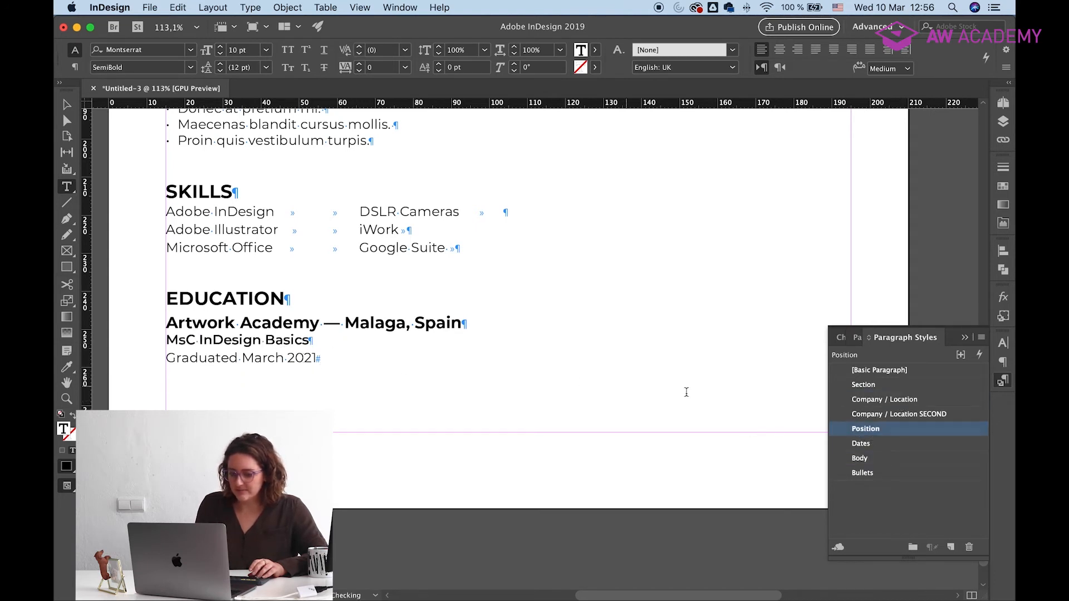
# Apply the Dates style to the graduation line and preview the whole page without guides or hidden characters.
pyautogui.click(861, 446)
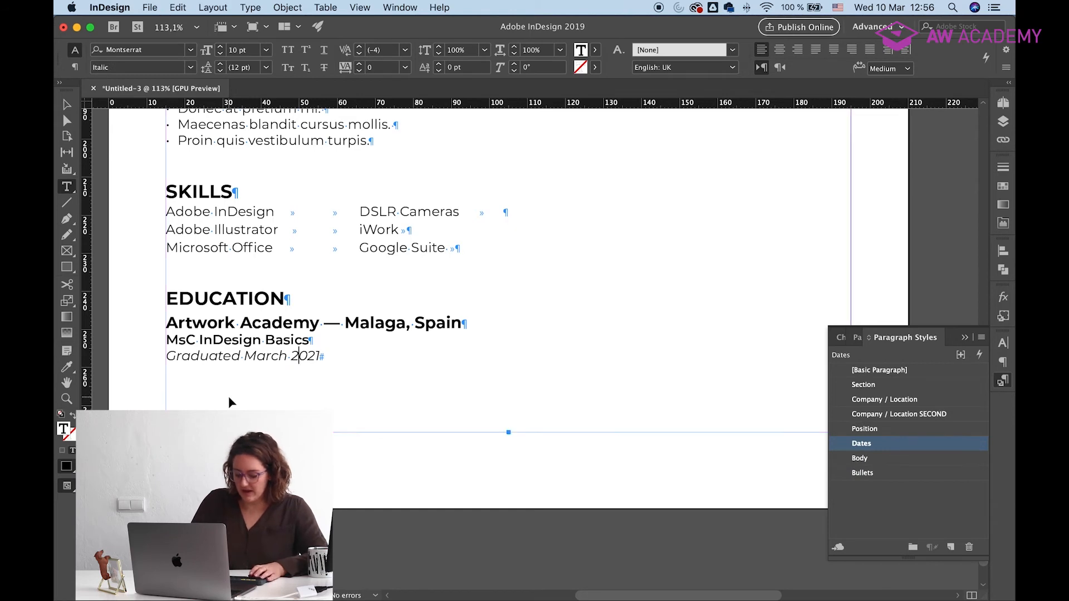
pyautogui.press('super+0')
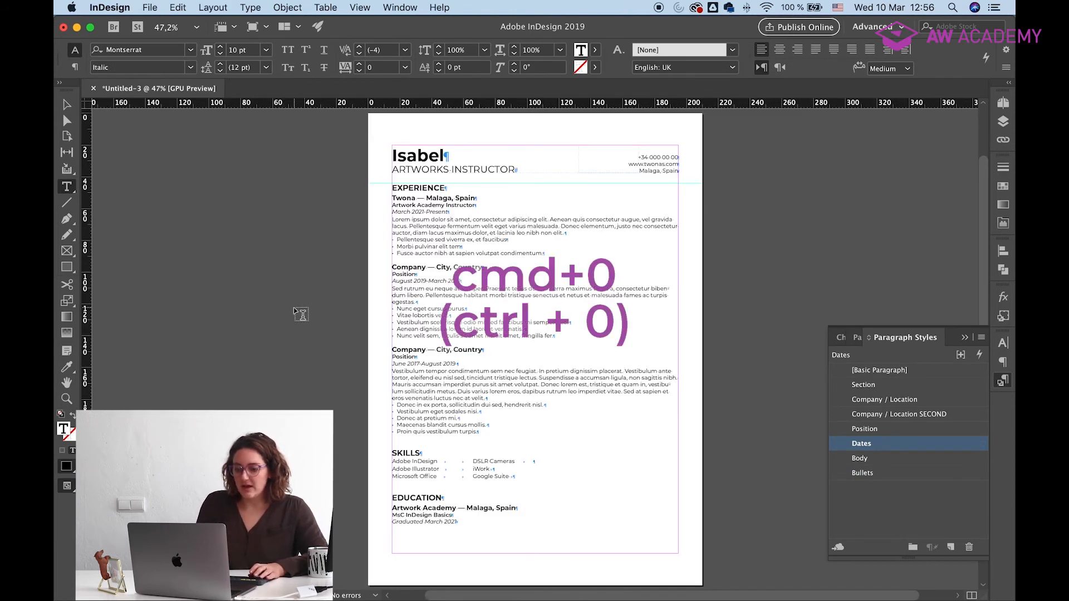
pyautogui.click(305, 288)
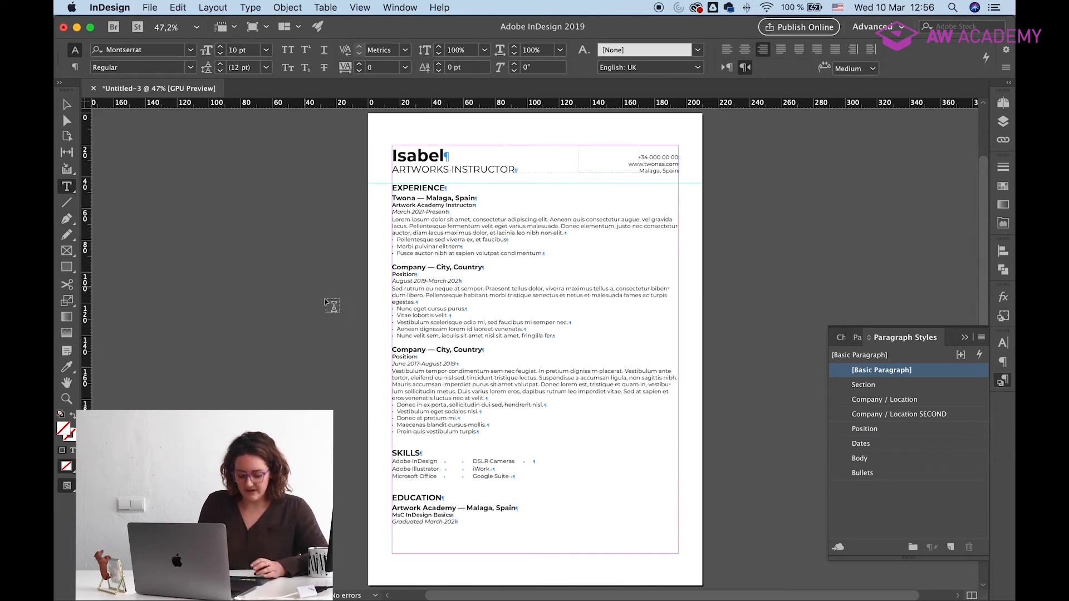
pyautogui.press('w')
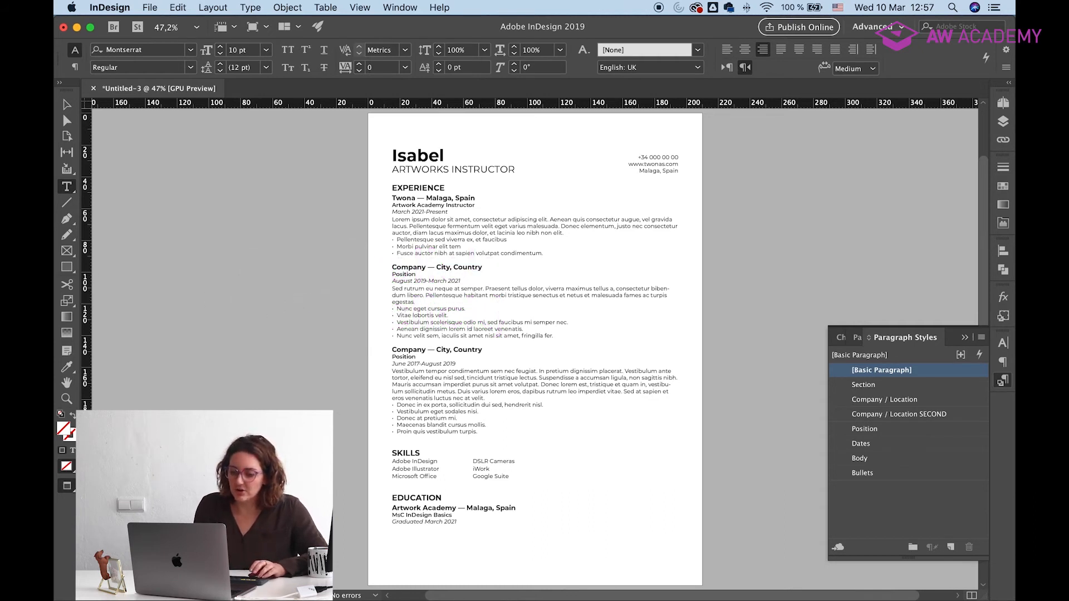
pyautogui.press('w')
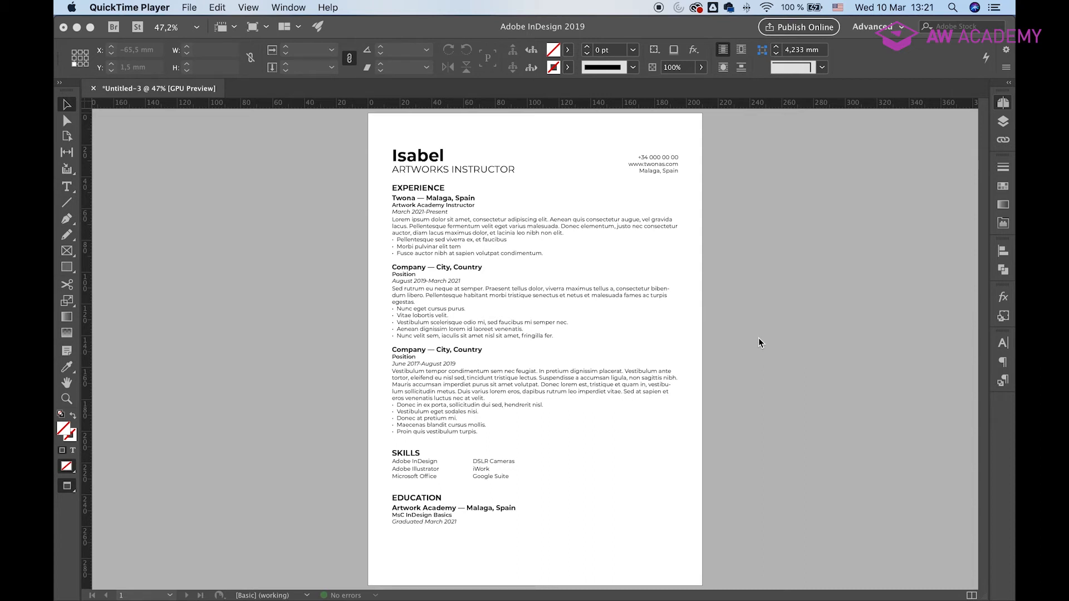
pyautogui.click(760, 341)
pyautogui.press('w')
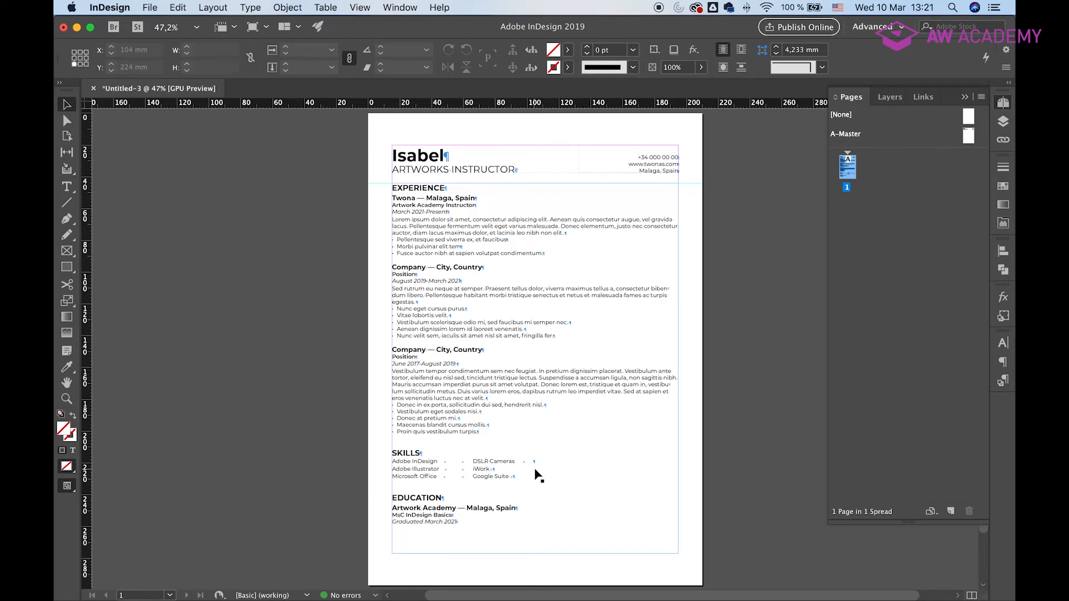
# Convert the three tab-separated lines under SKILLS to a table with Tab column separators, Paragraph row separators and the [Basic Table] style.
pyautogui.scroll(6, 535, 477)
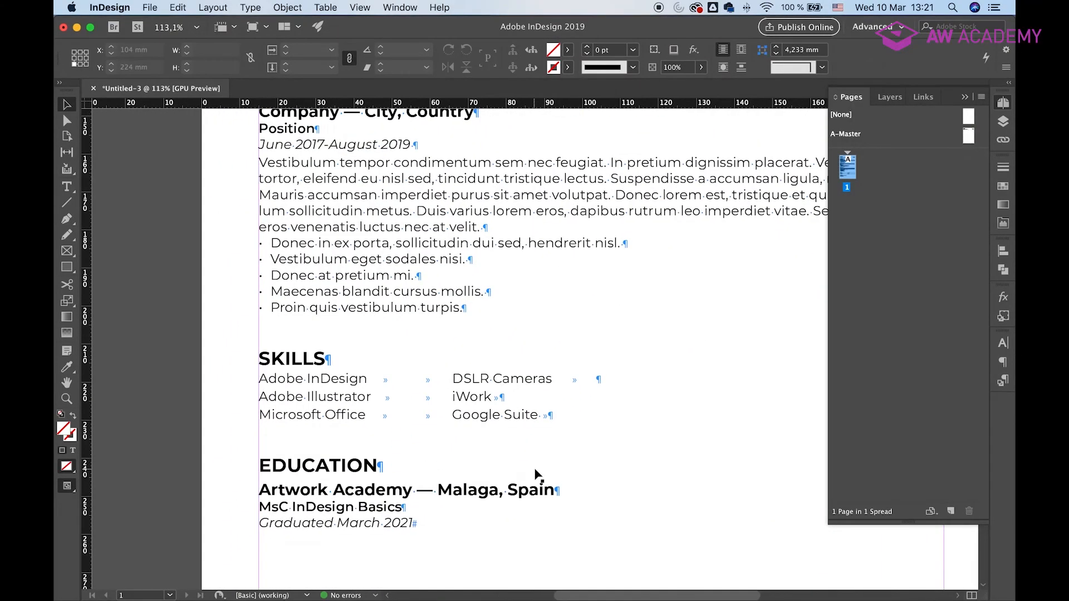
pyautogui.scroll(3, 538, 475)
pyautogui.hscroll(-4, 536, 475)
pyautogui.scroll(-1, 535, 475)
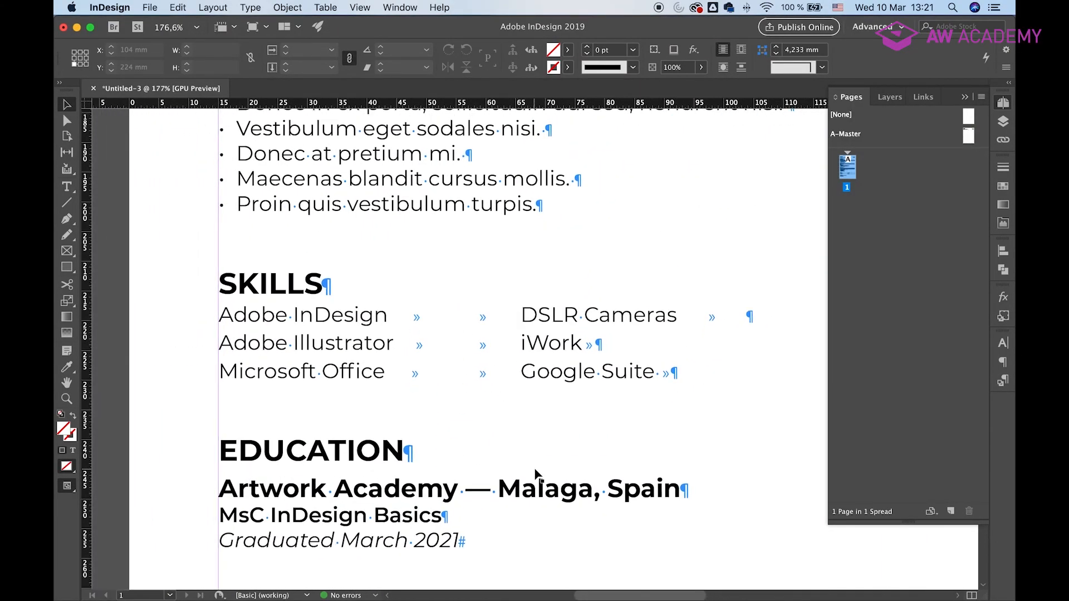
pyautogui.click(313, 305)
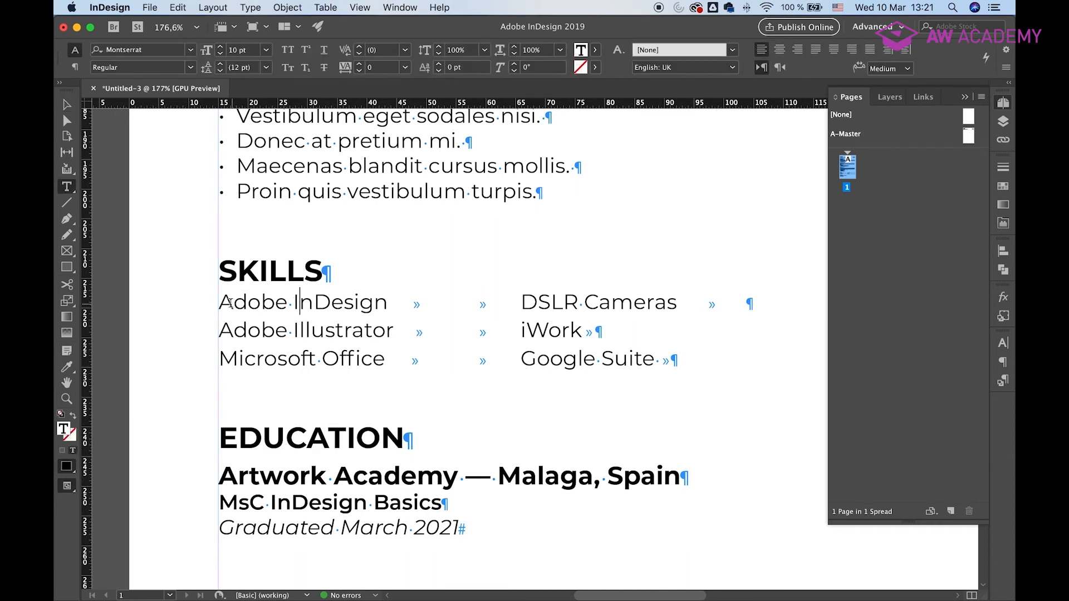
pyautogui.moveTo(221, 303); pyautogui.dragTo(669, 362)
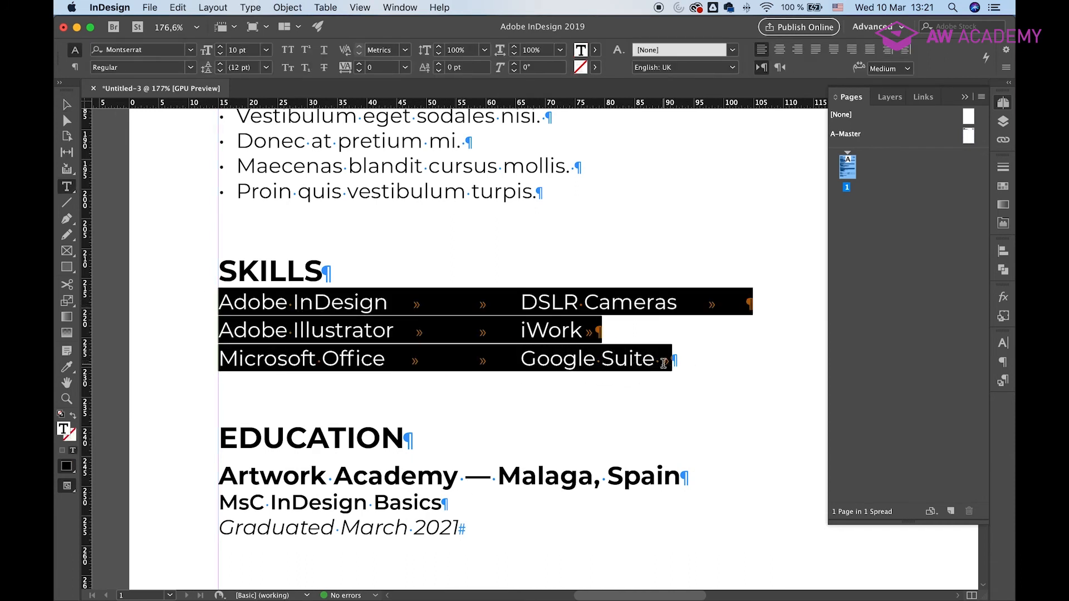
pyautogui.click(332, 8)
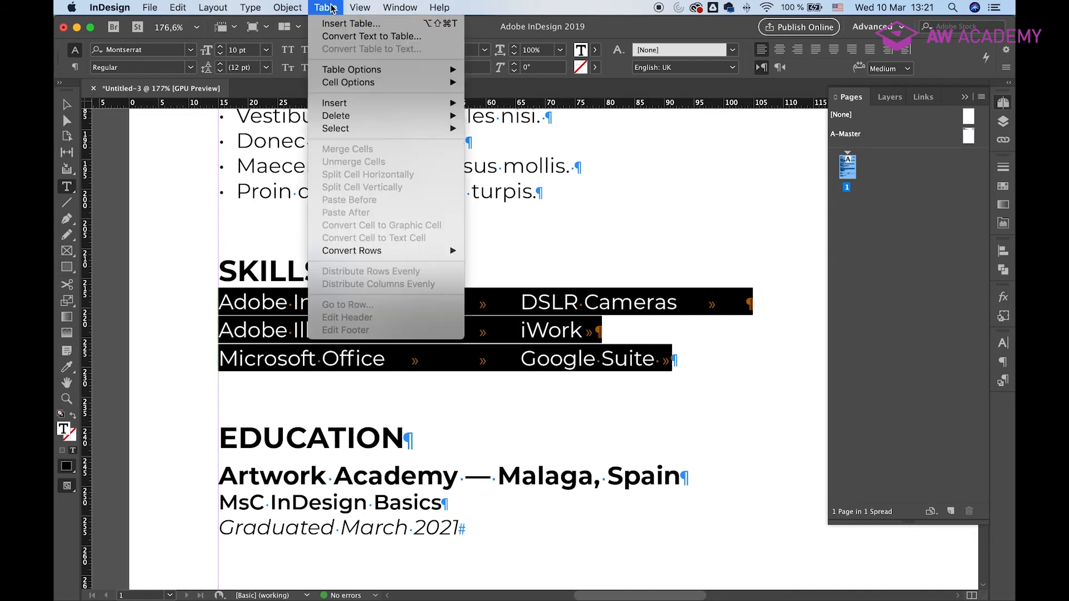
pyautogui.click(346, 36)
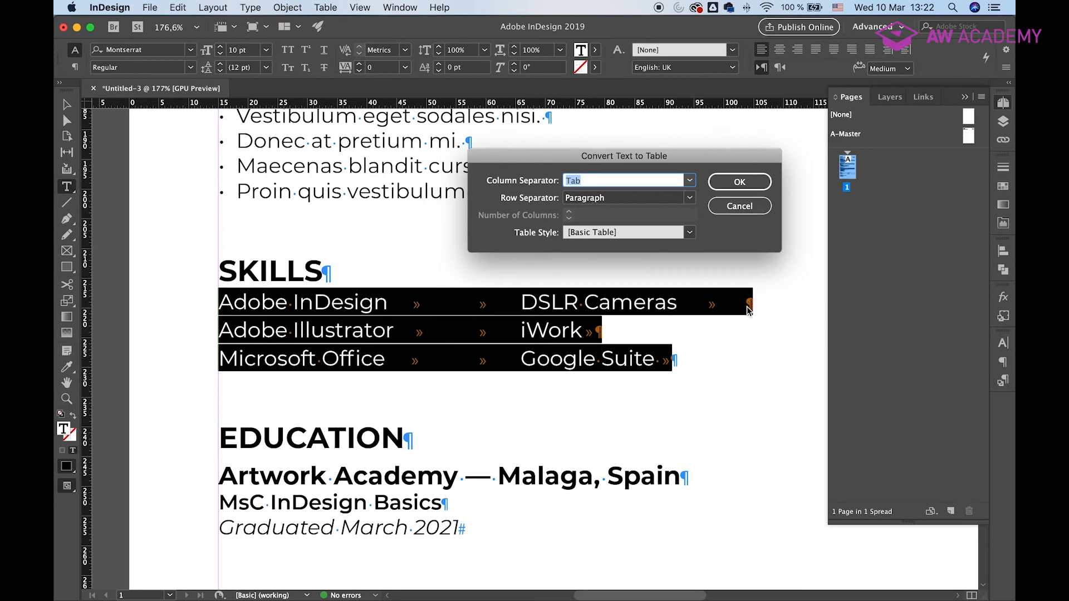
pyautogui.click(728, 184)
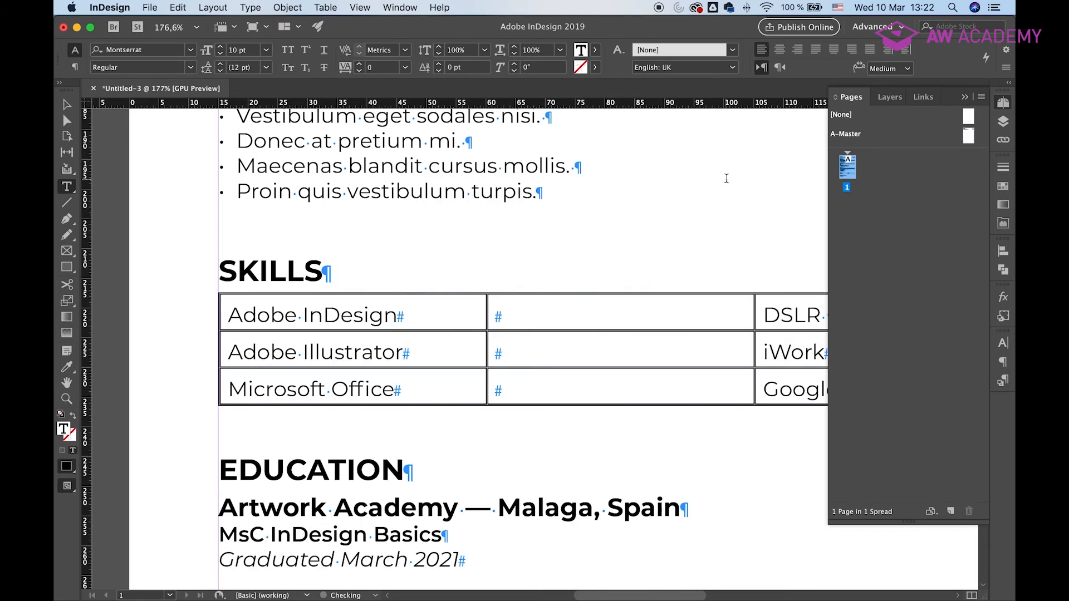
# Set all borders of the skills table to a 0 pt stroke and check the result in preview mode.
pyautogui.scroll(-5, 500, 347)
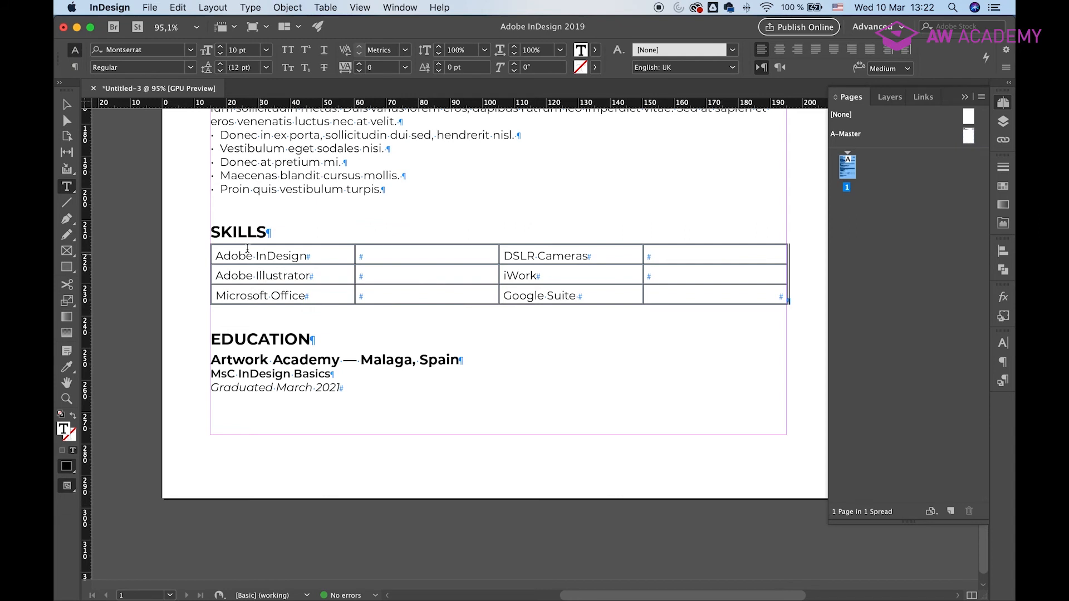
pyautogui.click(210, 244)
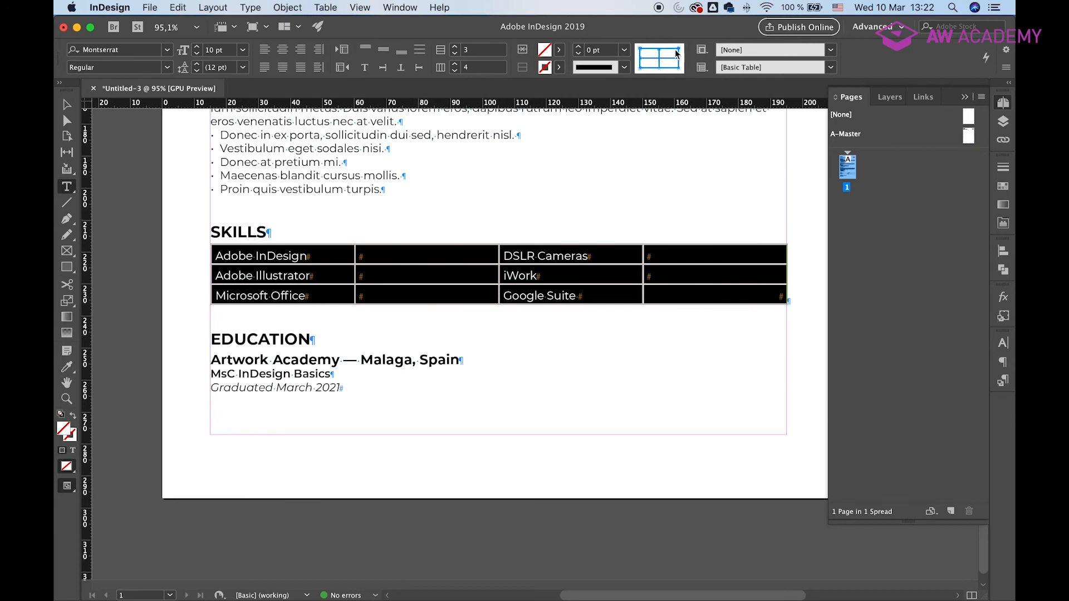
pyautogui.click(625, 50)
pyautogui.click(619, 67)
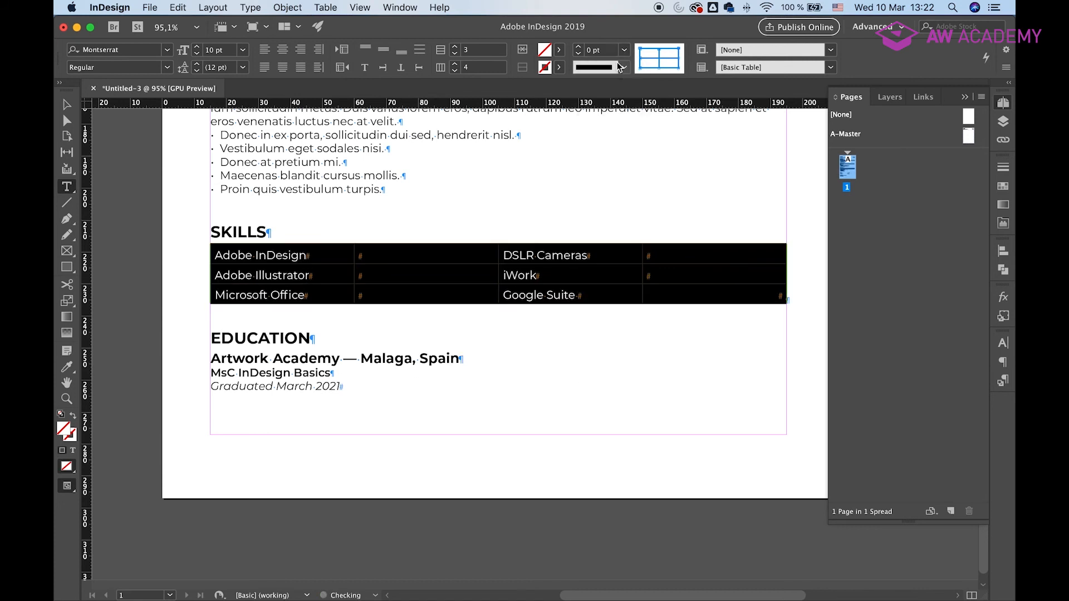
pyautogui.click(202, 216)
pyautogui.press('w')
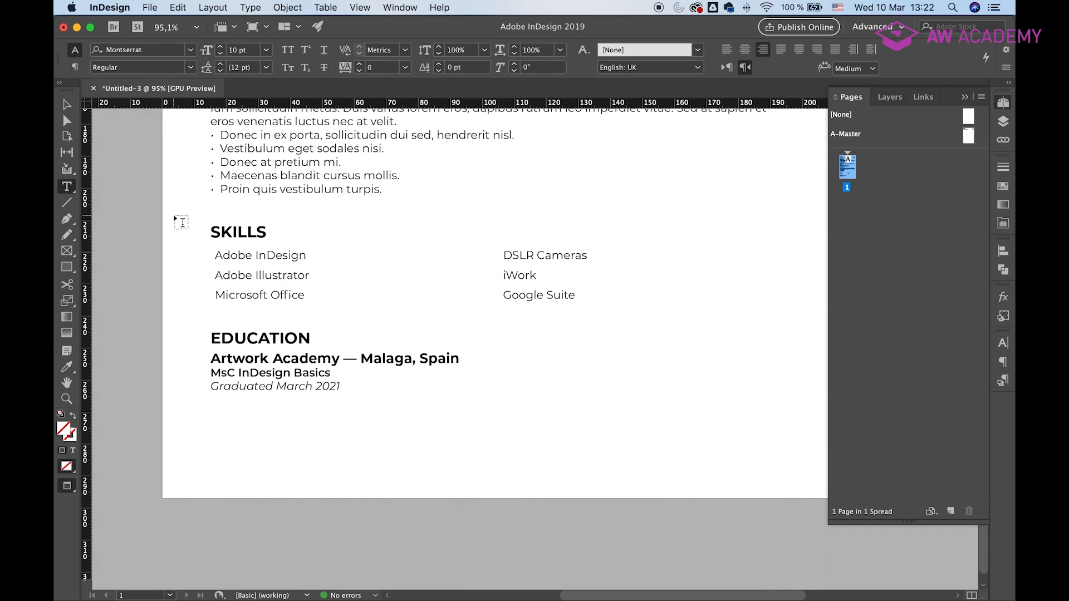
pyautogui.press('w')
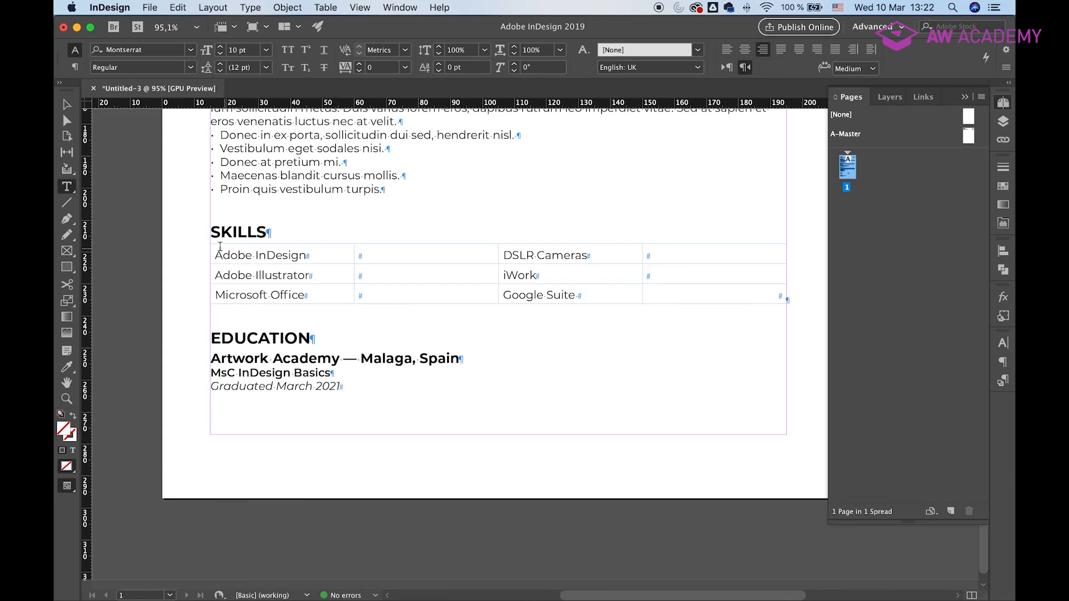
# Set all four cell insets of the entire skills table to 1 mm and check the spacing in preview mode.
pyautogui.click(209, 241)
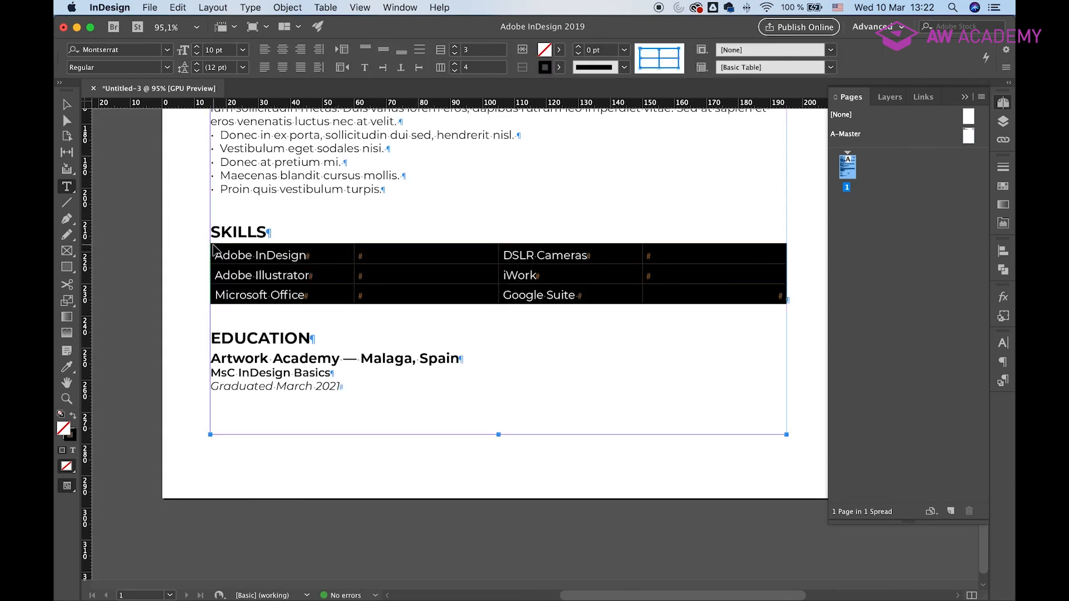
pyautogui.press('alt+super+b')
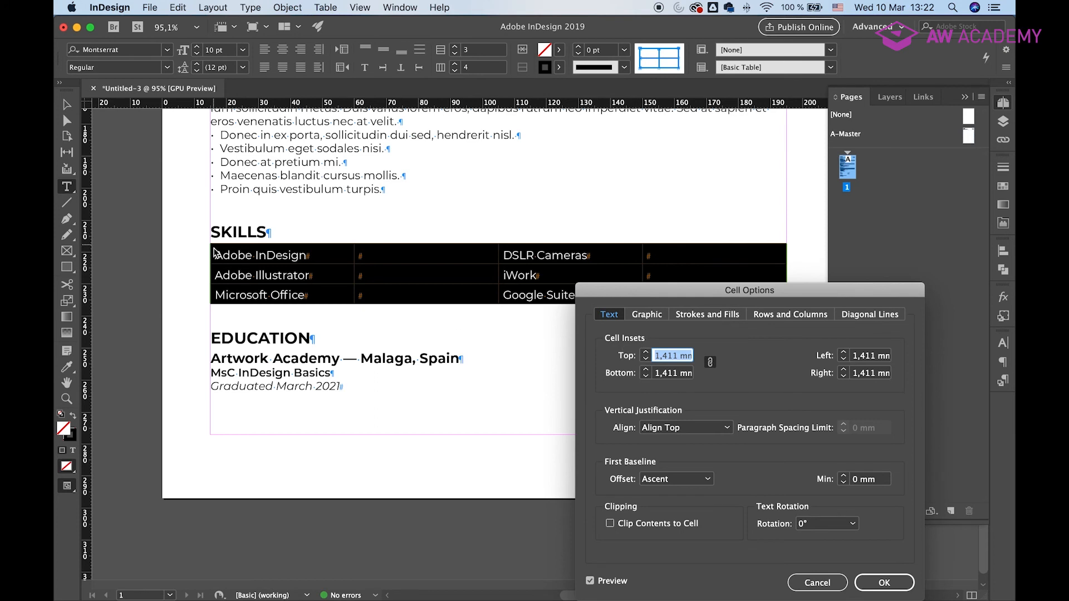
pyautogui.click(646, 361)
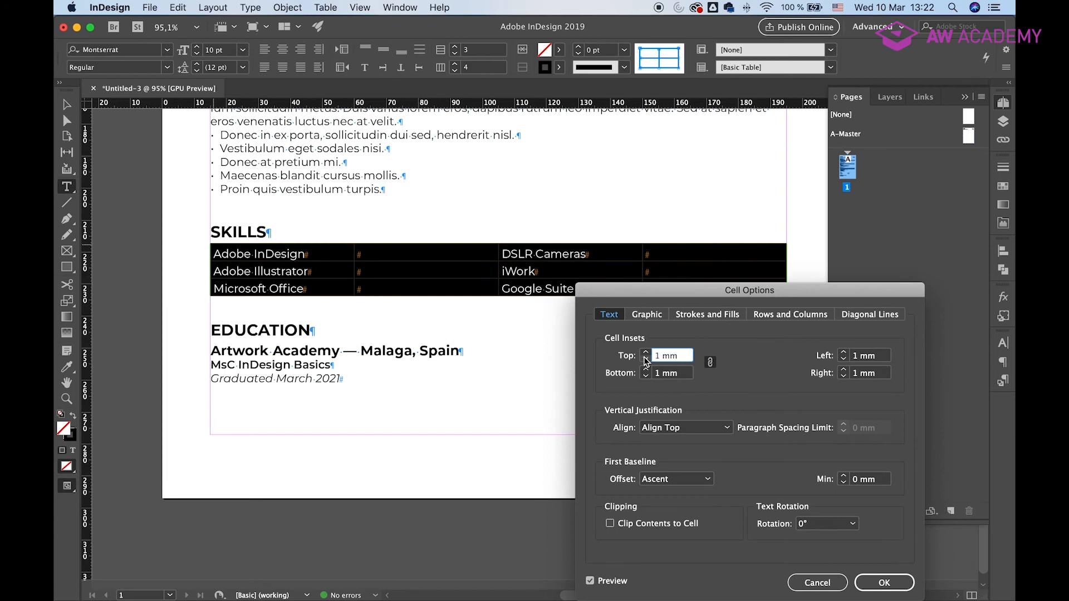
pyautogui.moveTo(692, 295); pyautogui.dragTo(711, 177)
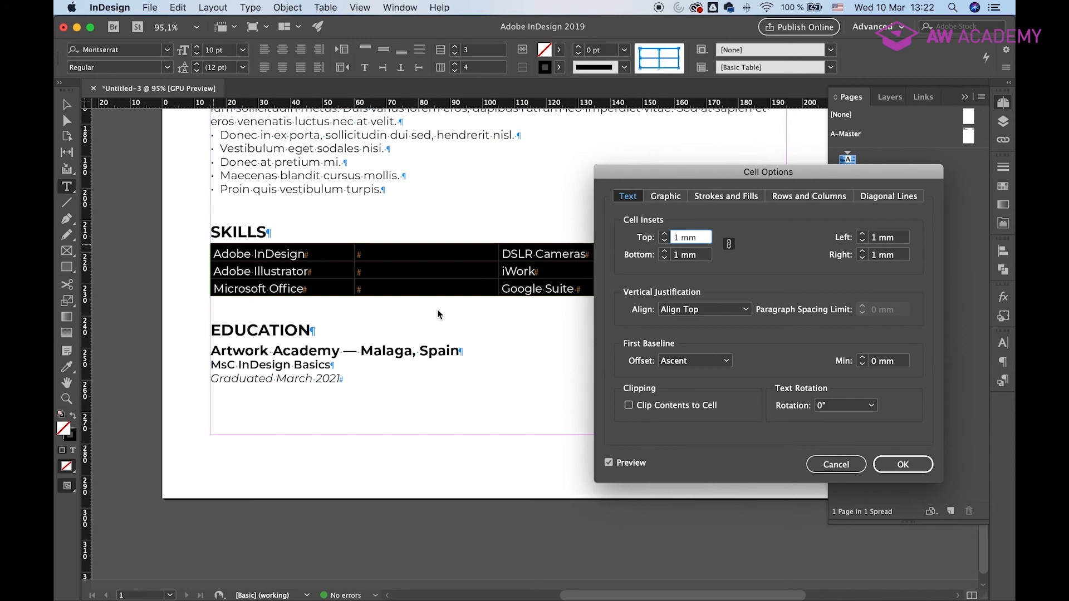
pyautogui.click(903, 464)
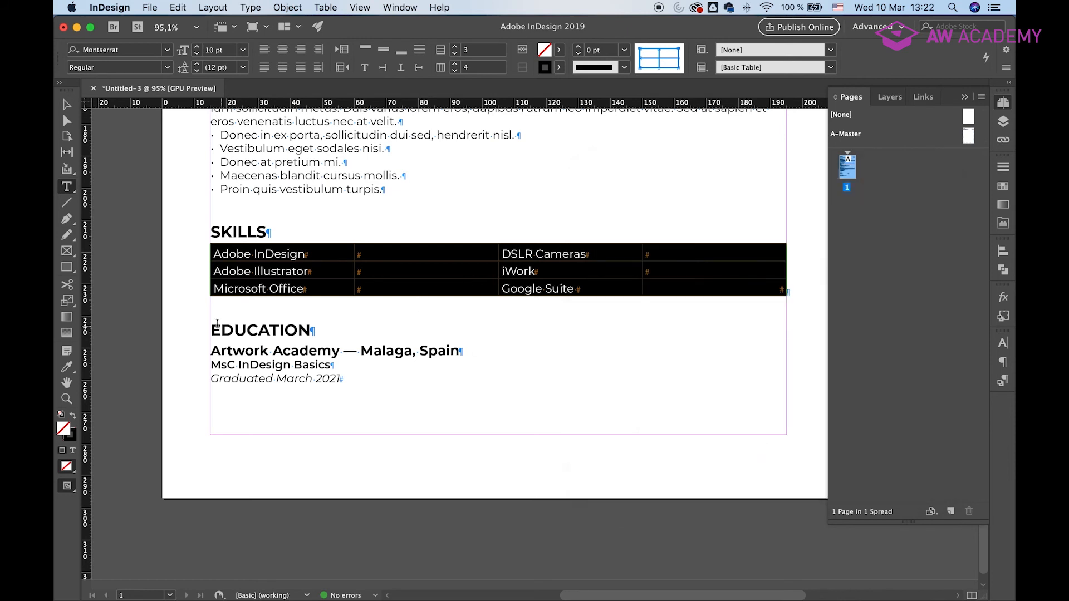
pyautogui.click(172, 295)
pyautogui.press('w')
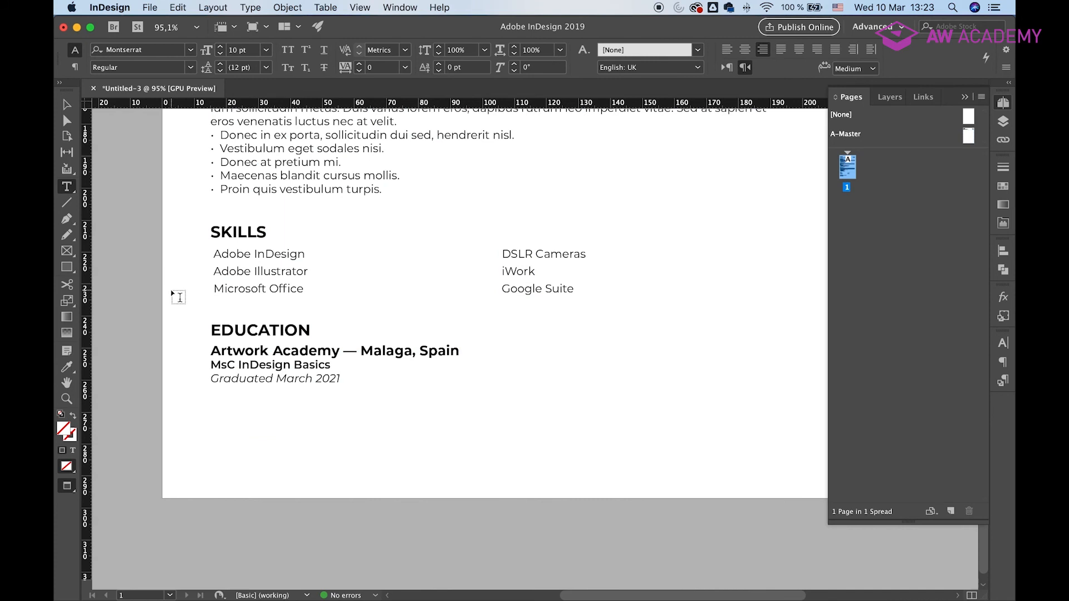
pyautogui.press('w')
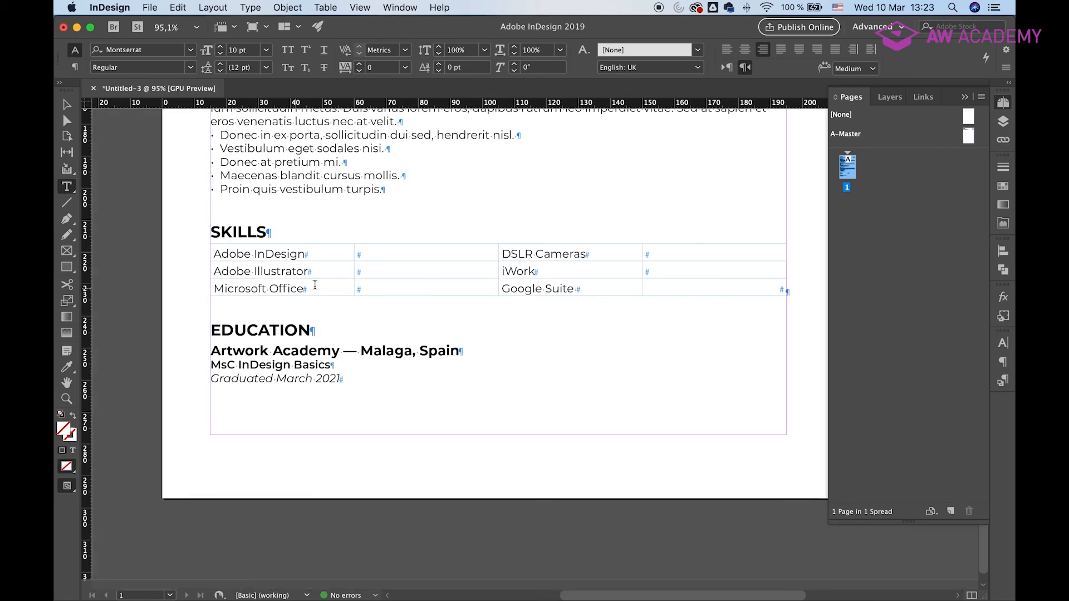
# Narrow the two skill-name columns of the table to fit closely around their text.
pyautogui.moveTo(353, 254); pyautogui.dragTo(321, 254)
pyautogui.moveTo(608, 255); pyautogui.dragTo(569, 255)
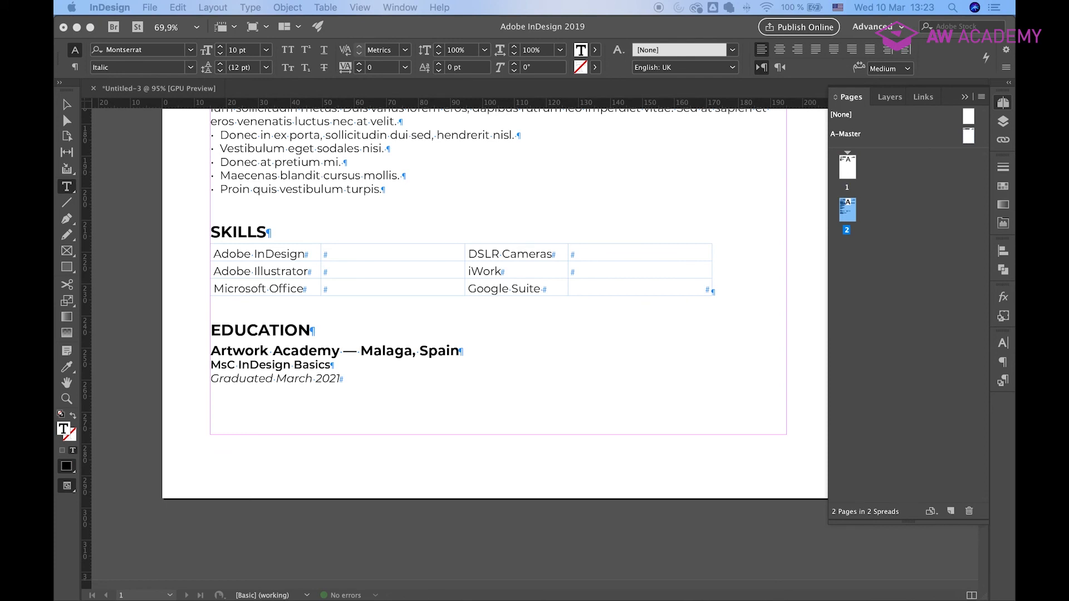
pyautogui.press('Escape')
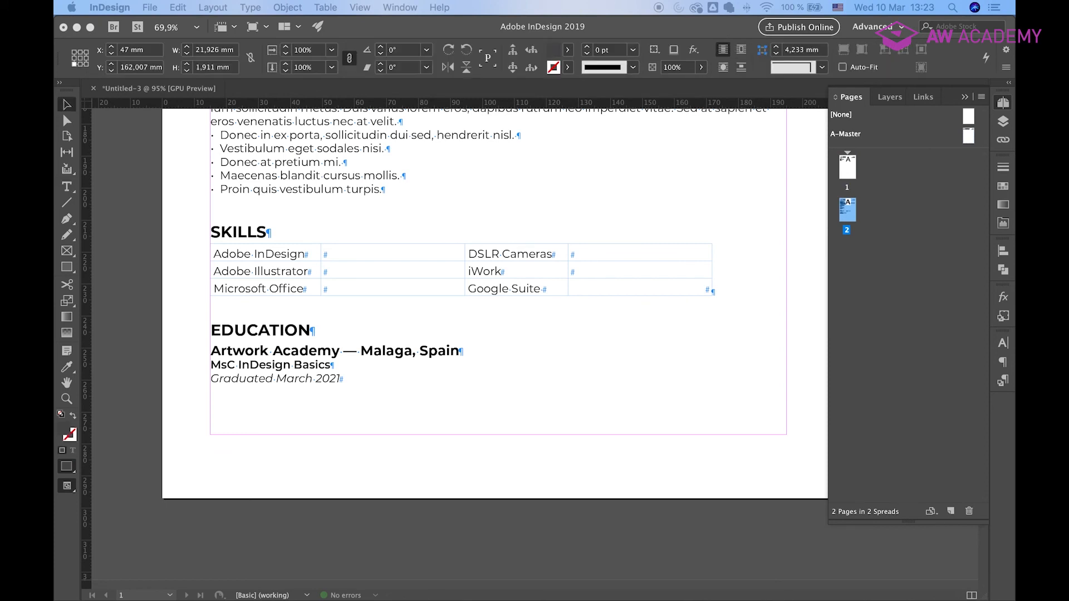
# Fill each of the six empty cells beside the skill names with a row of eight filled circles (●●●●●●●●).
pyautogui.doubleClick(346, 256)
pyautogui.write('●●●●●●●●')
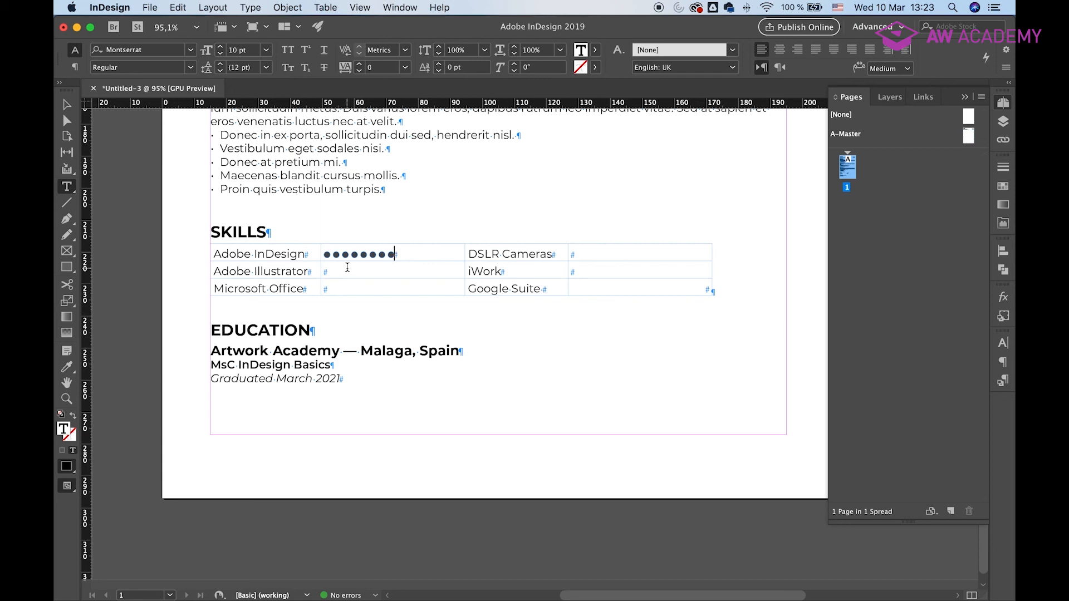
pyautogui.click(346, 271)
pyautogui.write('••••••••')
pyautogui.click(363, 287)
pyautogui.write('●●●●●●●●')
pyautogui.click(593, 251)
pyautogui.write('●●●●●●●●')
pyautogui.click(578, 273)
pyautogui.write('●●●●●●●●')
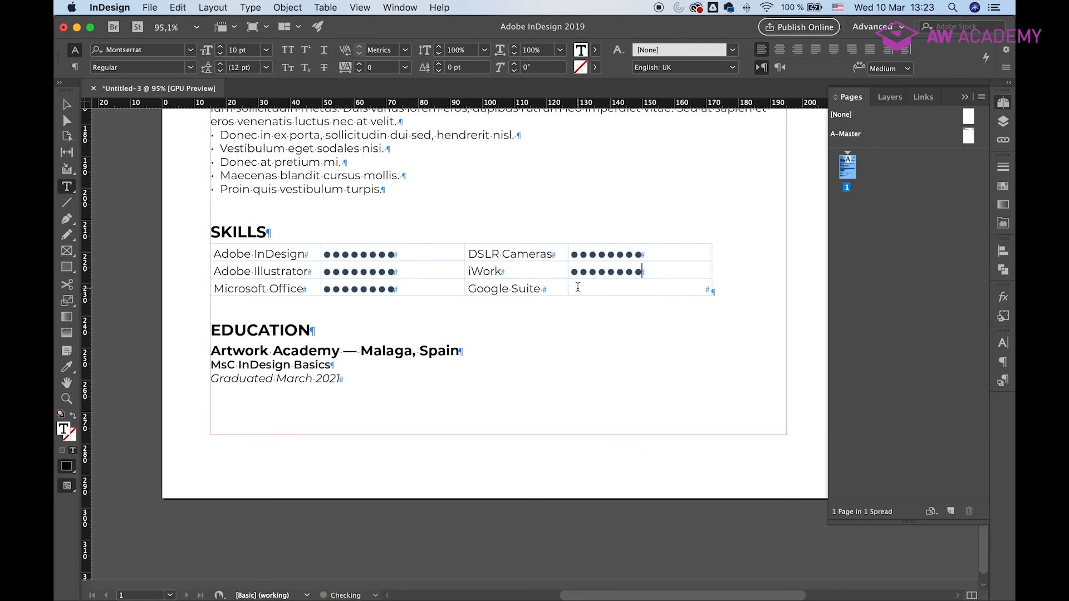
pyautogui.click(578, 287)
pyautogui.write('●●●●●●●●')
pyautogui.click(639, 289)
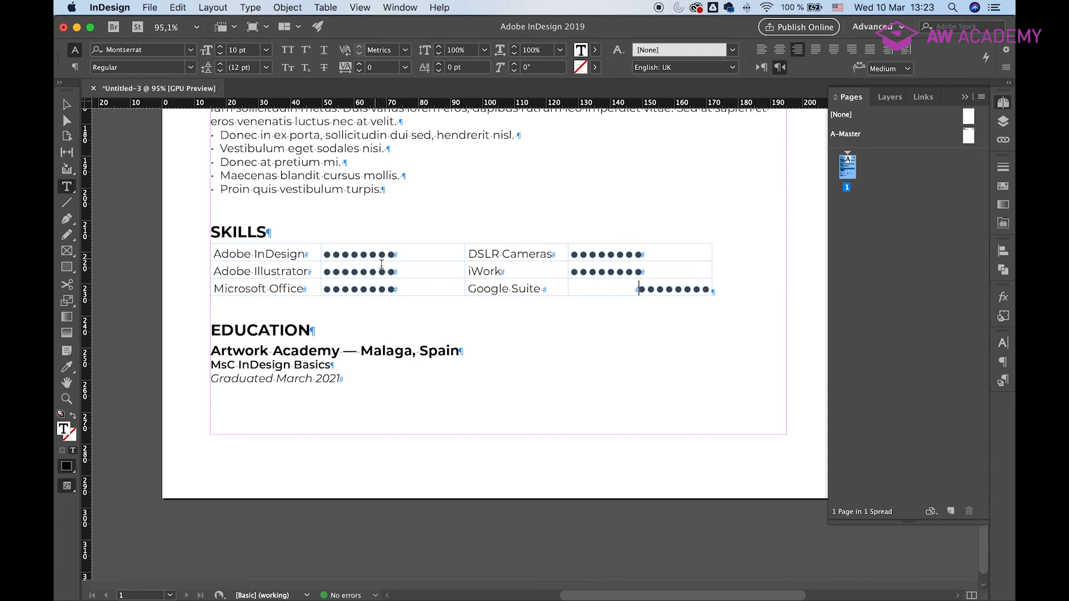
# Left-align the text in all cells of the skills table and check the result in preview mode.
pyautogui.click(210, 243)
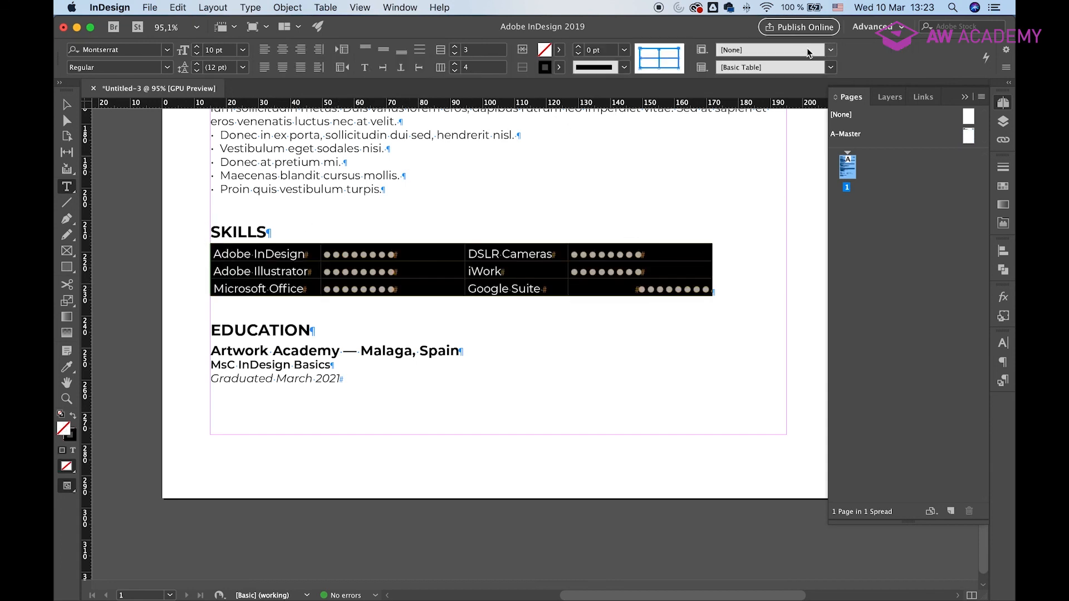
pyautogui.click(1003, 362)
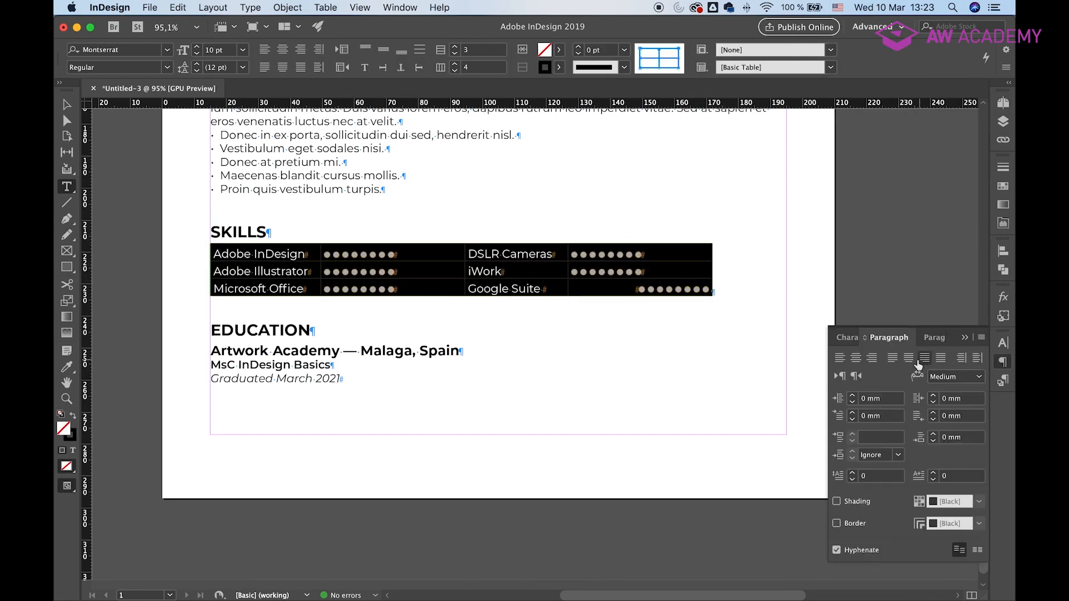
pyautogui.click(841, 360)
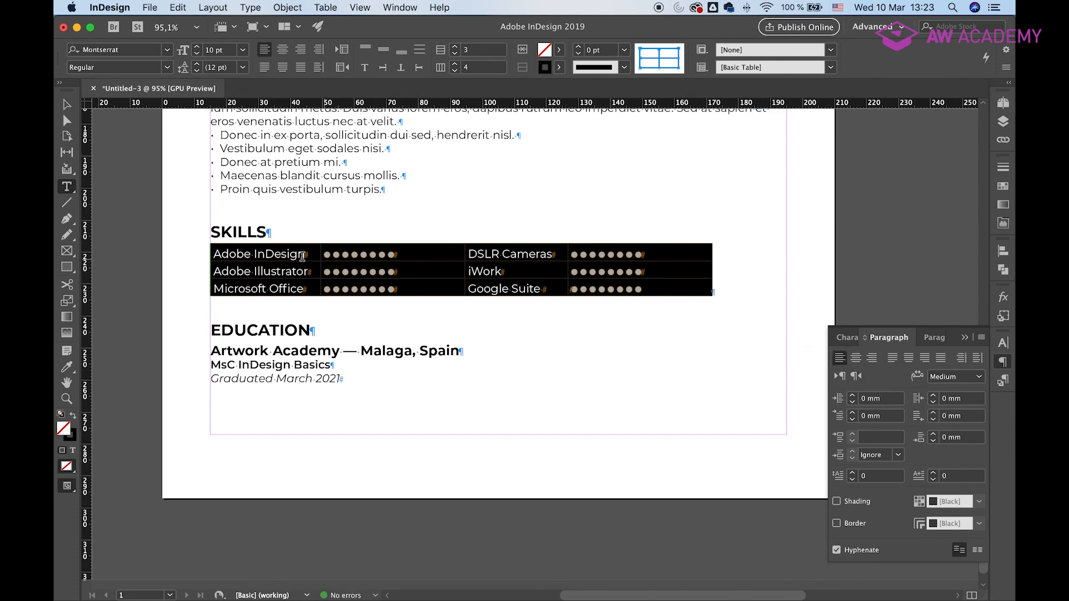
pyautogui.click(162, 259)
pyautogui.press('w')
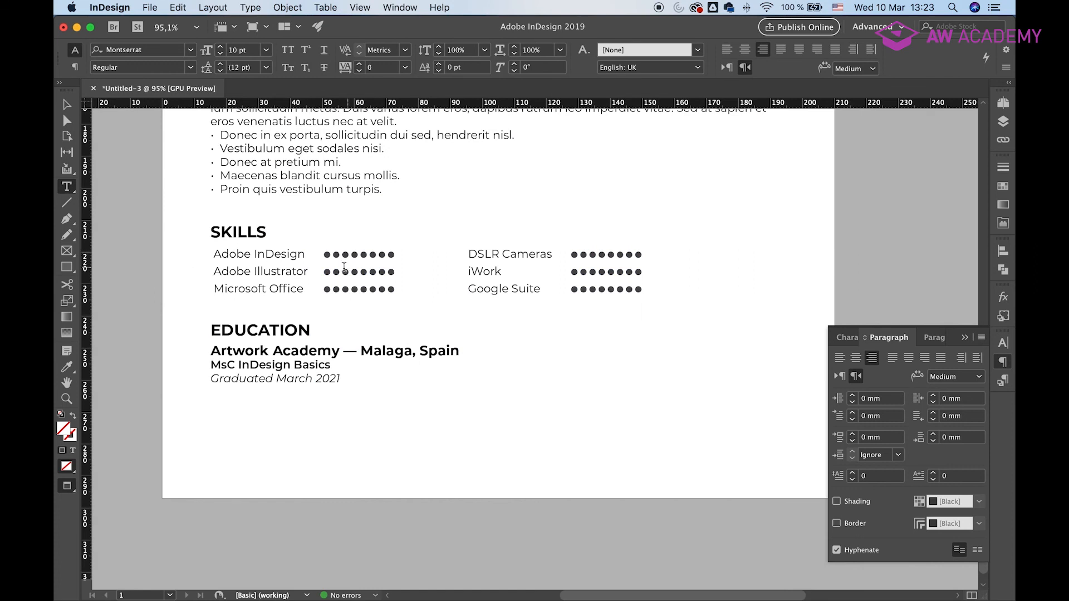
pyautogui.press('w')
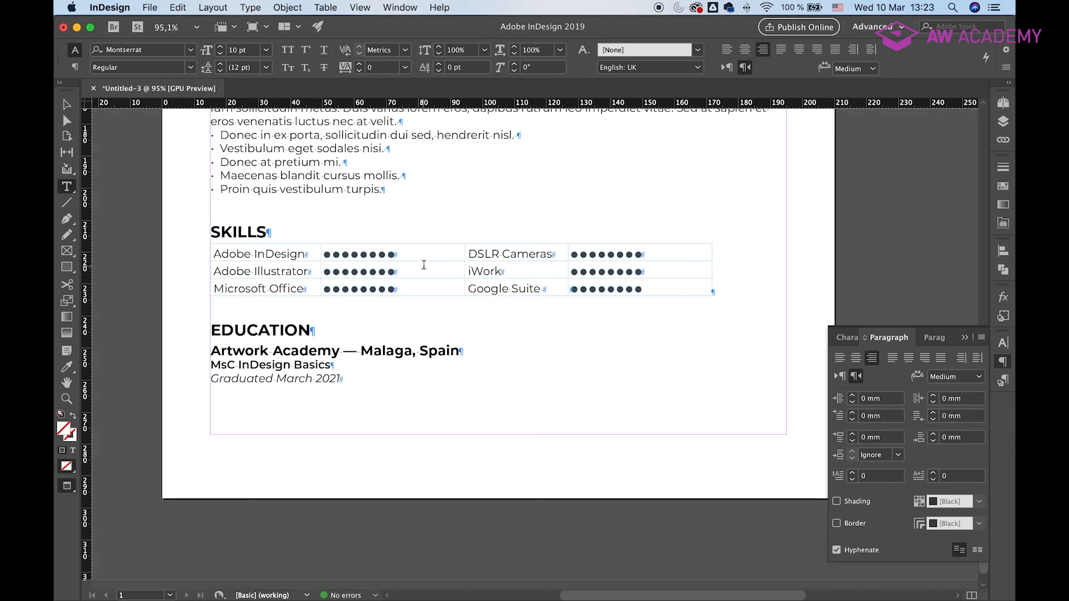
# Narrow the first dot-rating column of the skills table by about 9 mm and check the layout in preview mode.
pyautogui.moveTo(466, 269); pyautogui.dragTo(436, 270)
pyautogui.press('w')
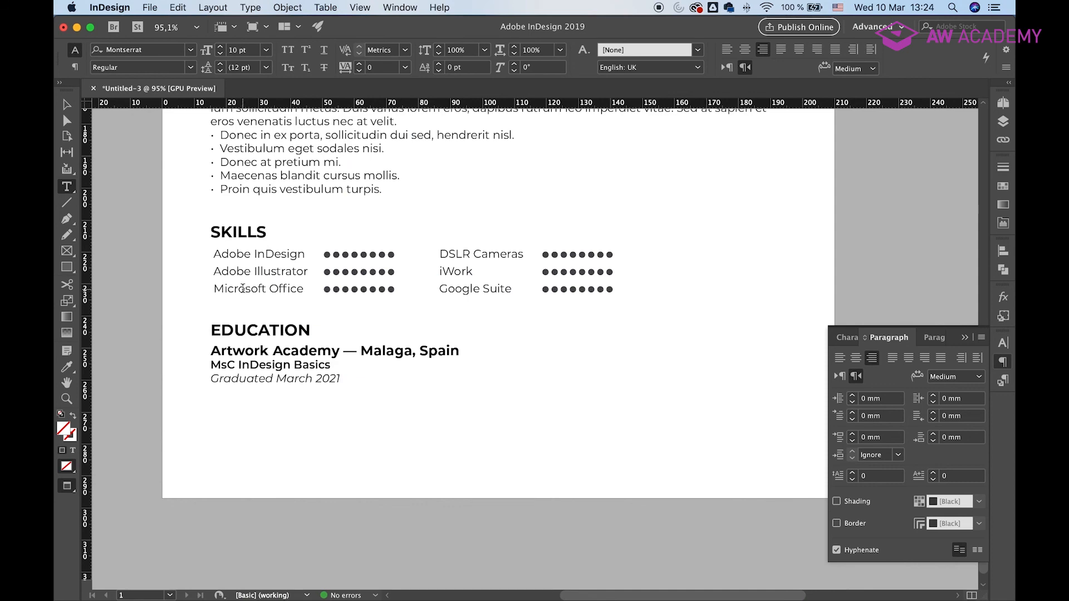
pyautogui.scroll(-3, 243, 288)
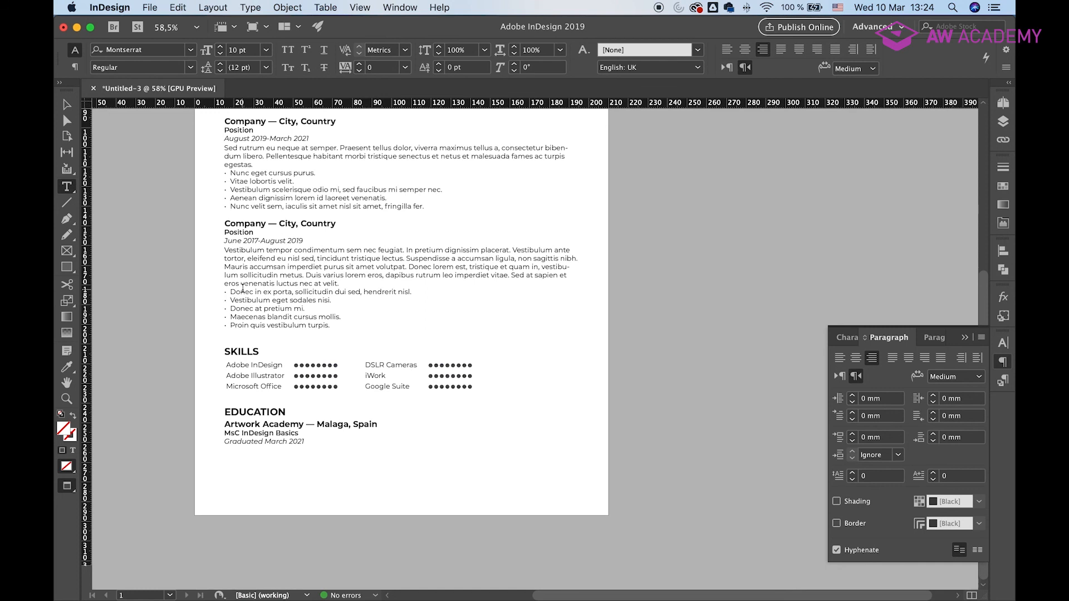
# Set all four cell insets of the entire skills table to 0,5 mm and review the whole page in preview mode.
pyautogui.press('w')
pyautogui.click(227, 362)
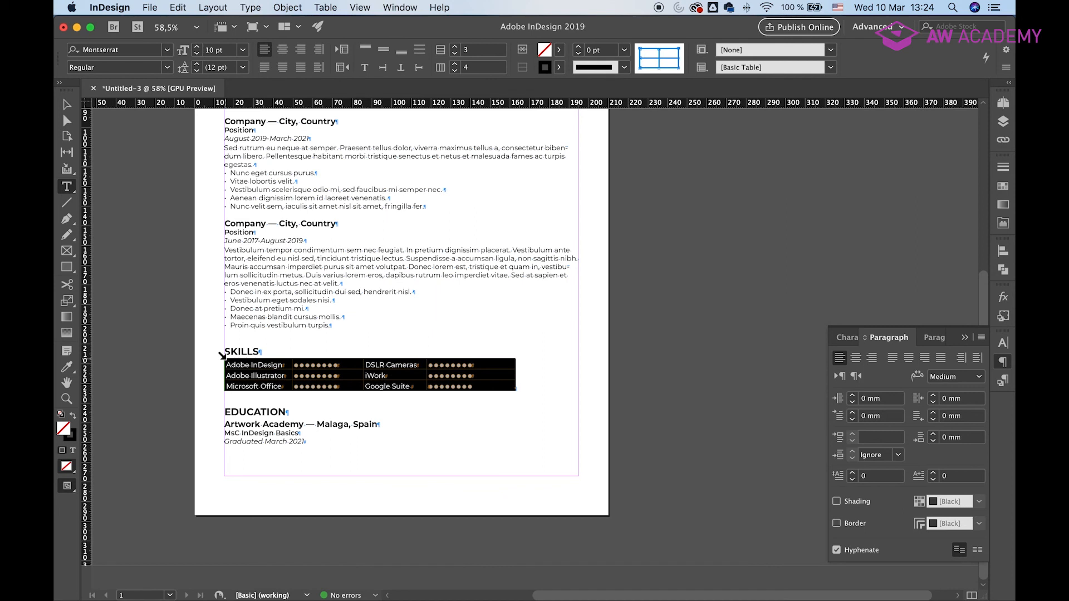
pyautogui.press('super+alt+b')
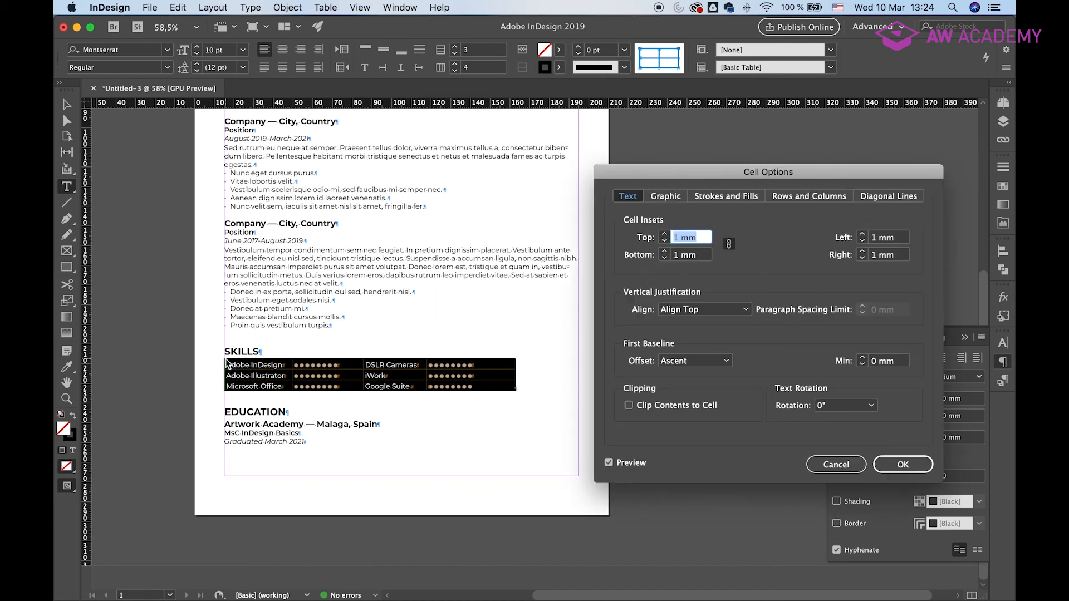
pyautogui.click(677, 236)
pyautogui.press('BackSpace')
pyautogui.write('0,5')
pyautogui.press('Tab')
pyautogui.click(905, 471)
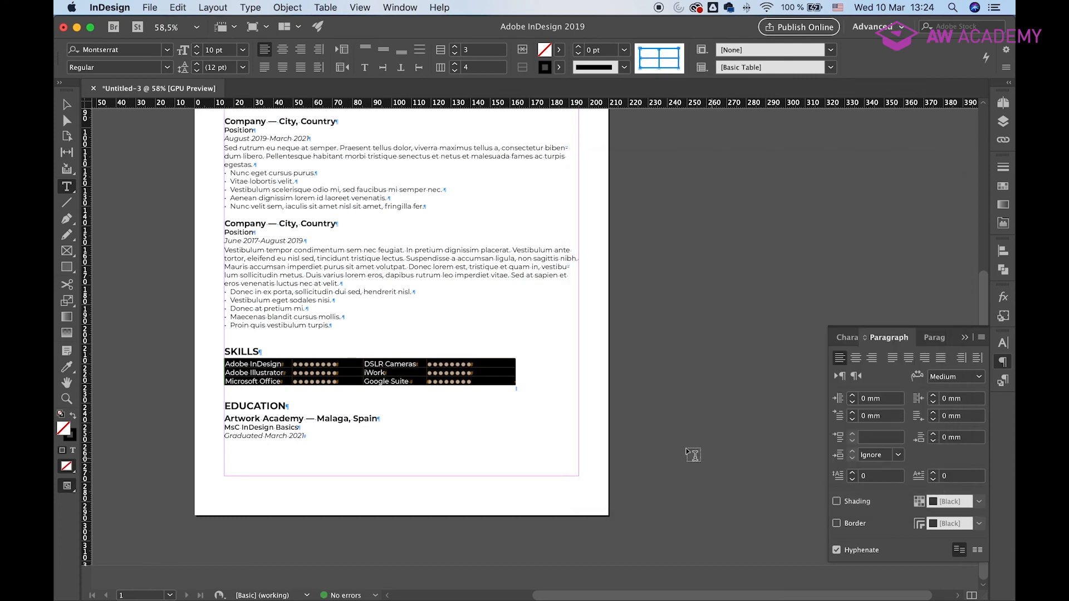
pyautogui.click(663, 443)
pyautogui.press('w')
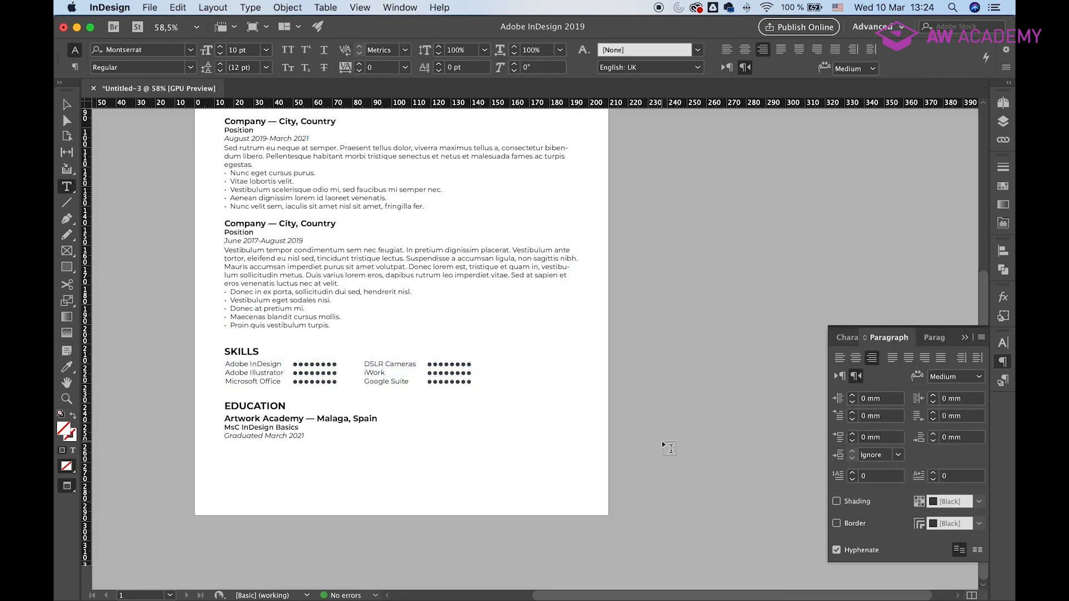
pyautogui.scroll(5, 670, 449)
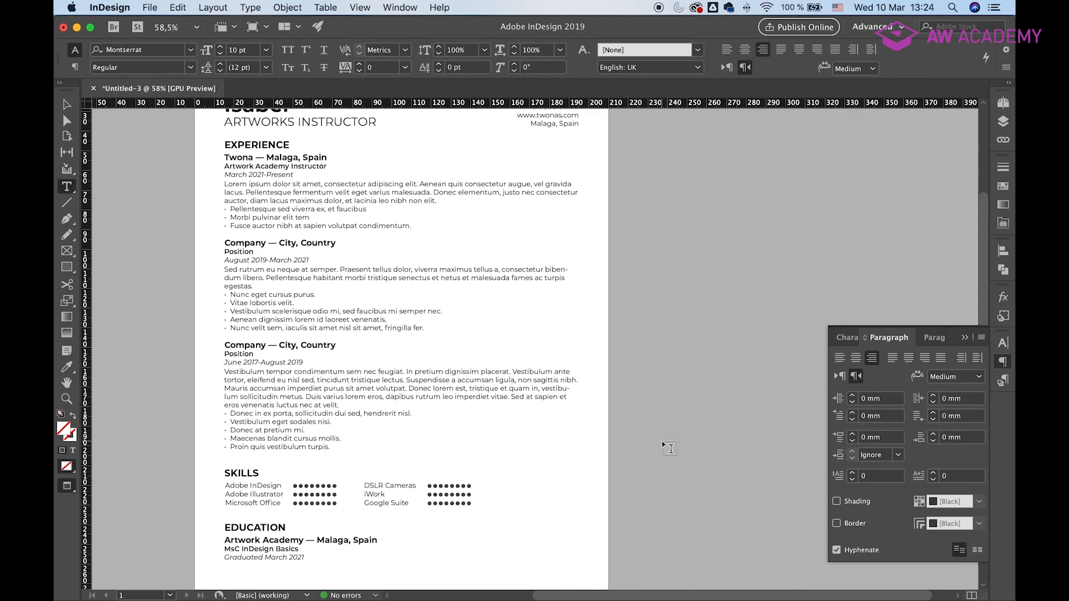
pyautogui.scroll(1, 670, 449)
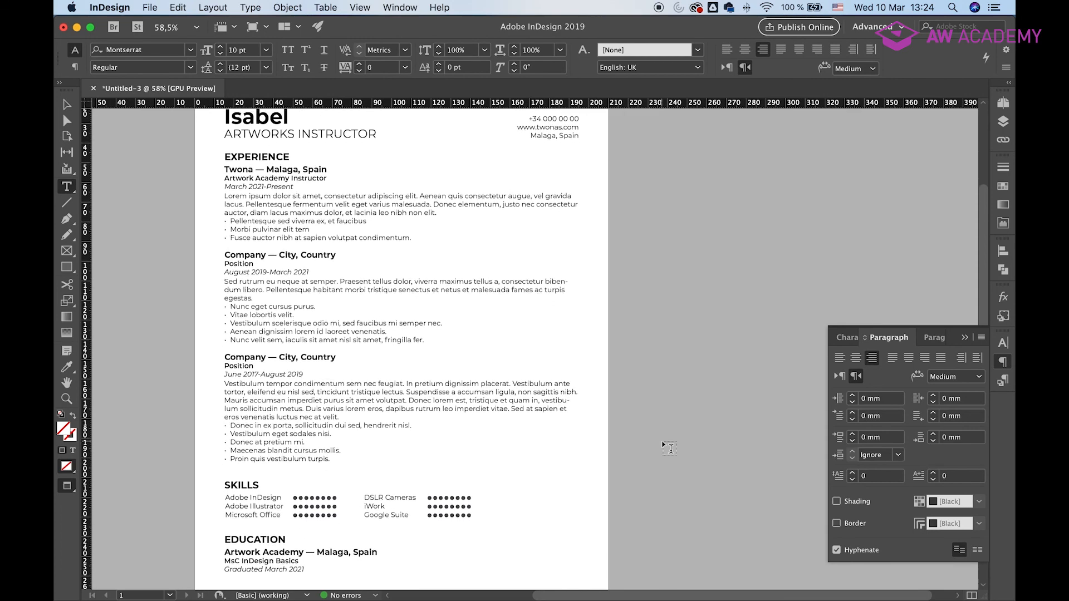
pyautogui.scroll(-2, 670, 448)
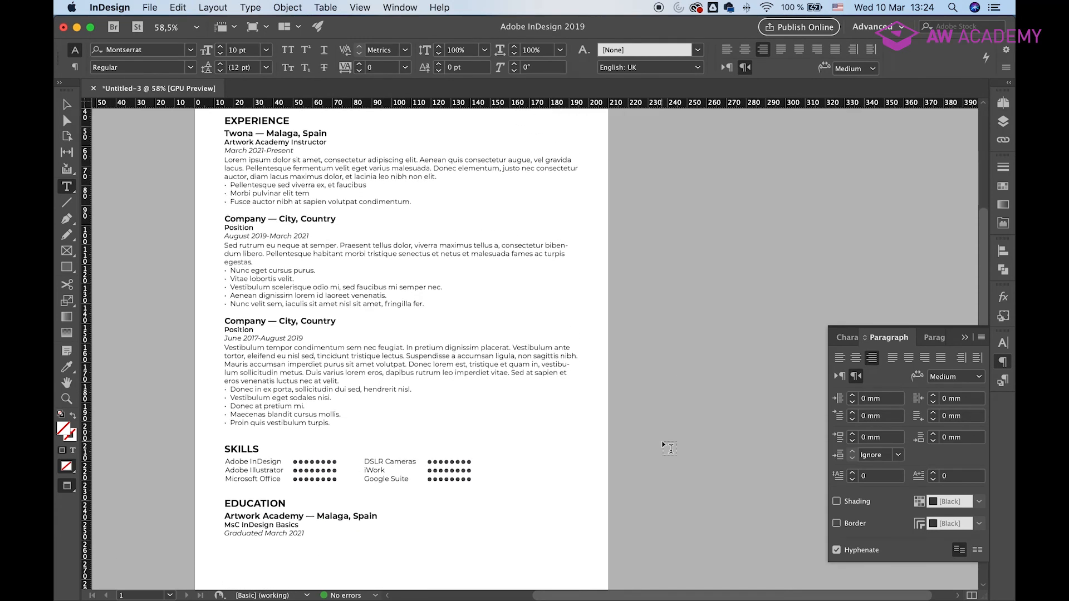